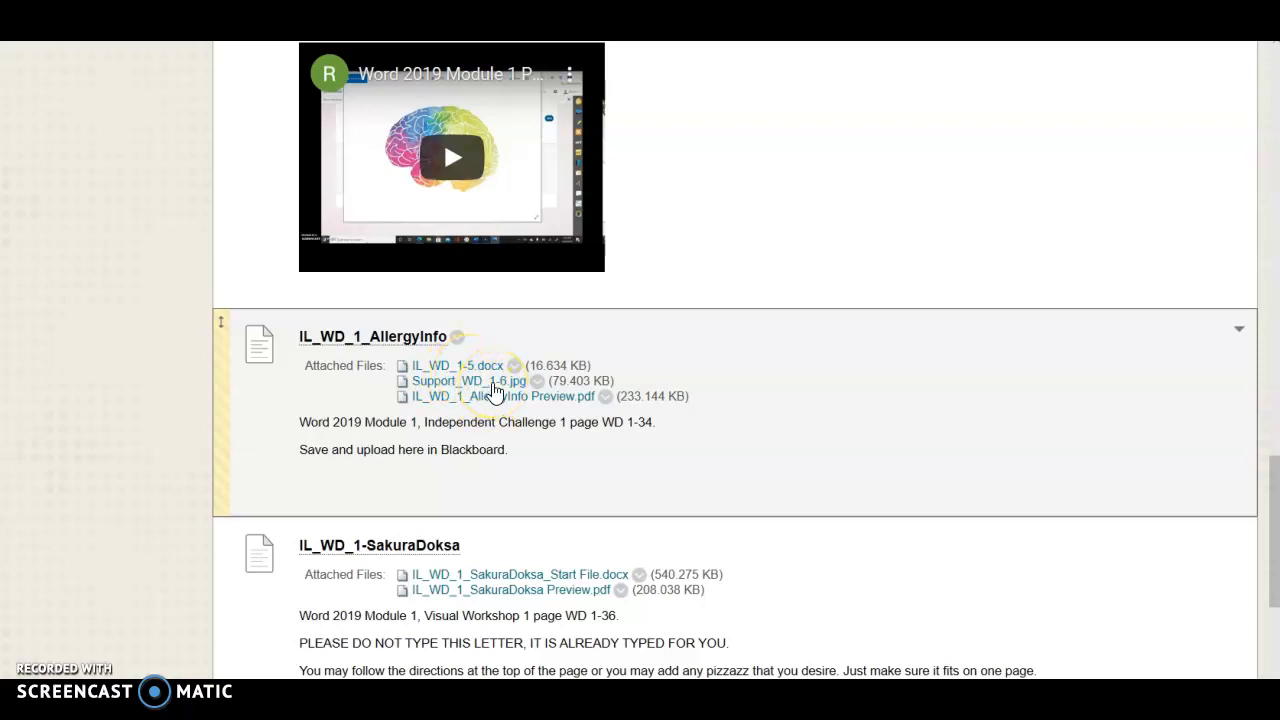
- Open the attached IL_WD_1-5.docx from the IL_WD_1_AllergyInfo assignment in Word
click(475, 368)
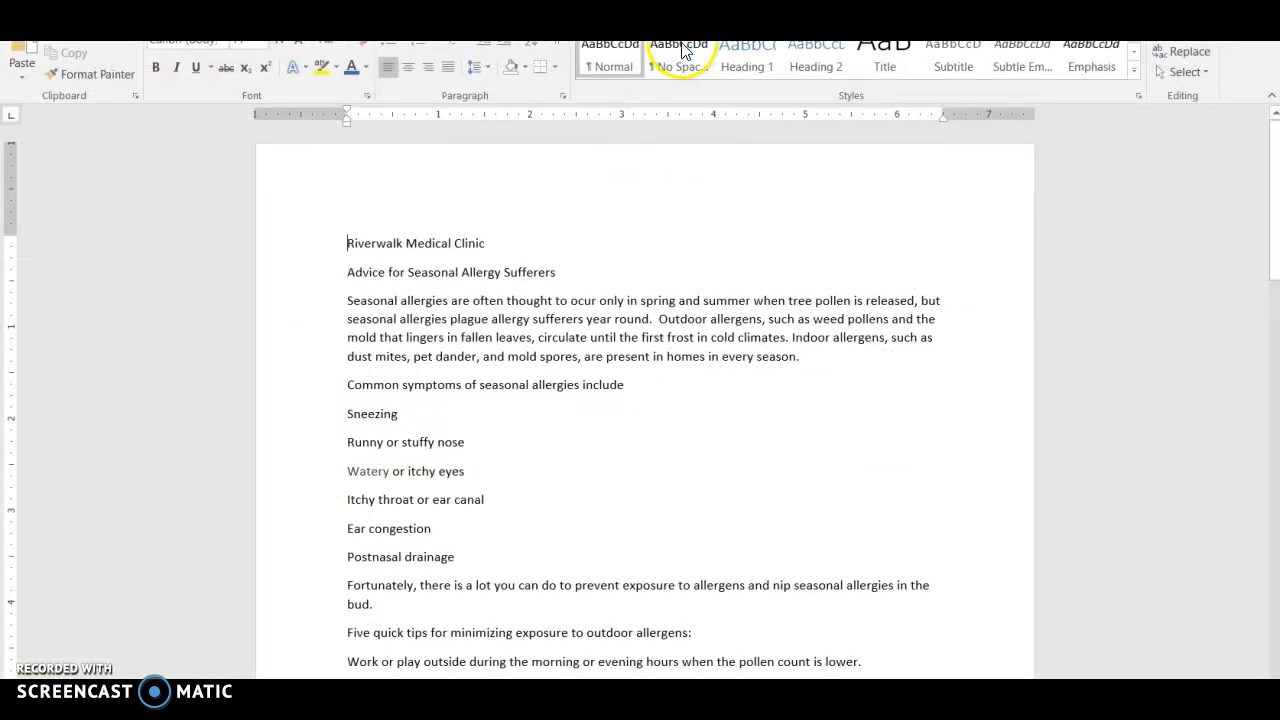
click(681, 52)
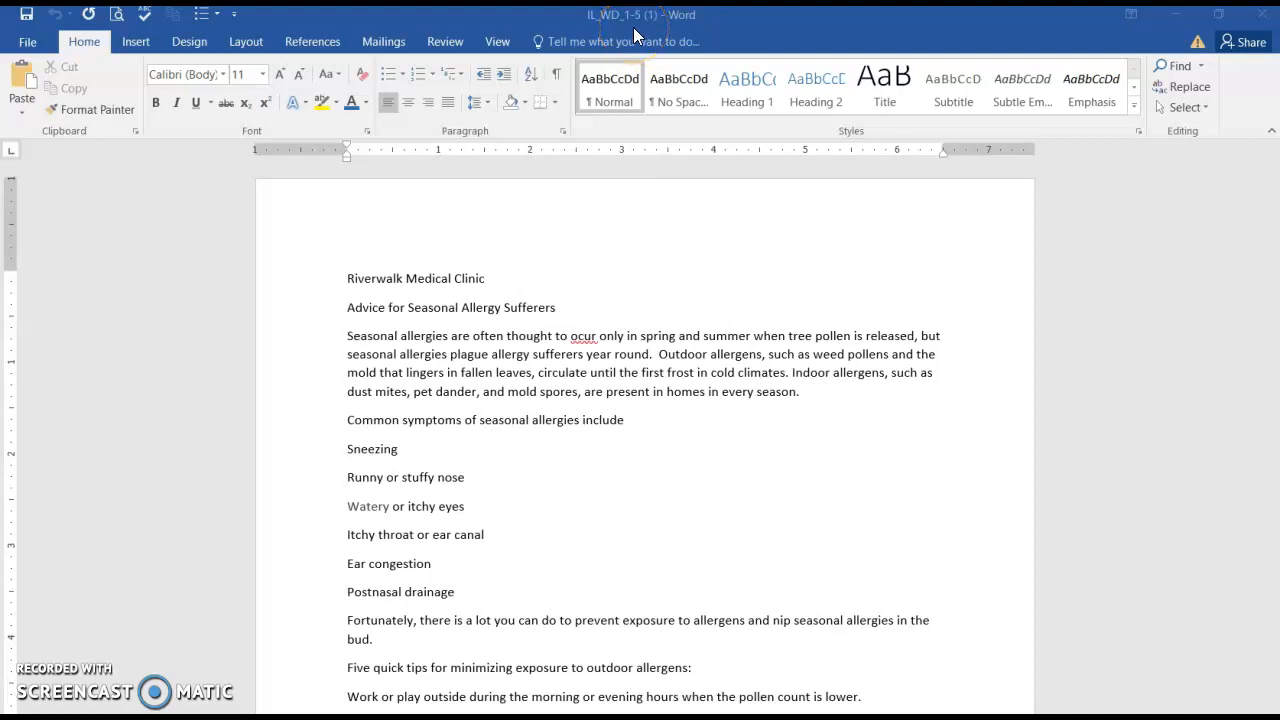
- Save the document as IL_WD_1_AllergyInfo in the Word Fall 2020 Online folder inside Documents
click(28, 46)
click(28, 46)
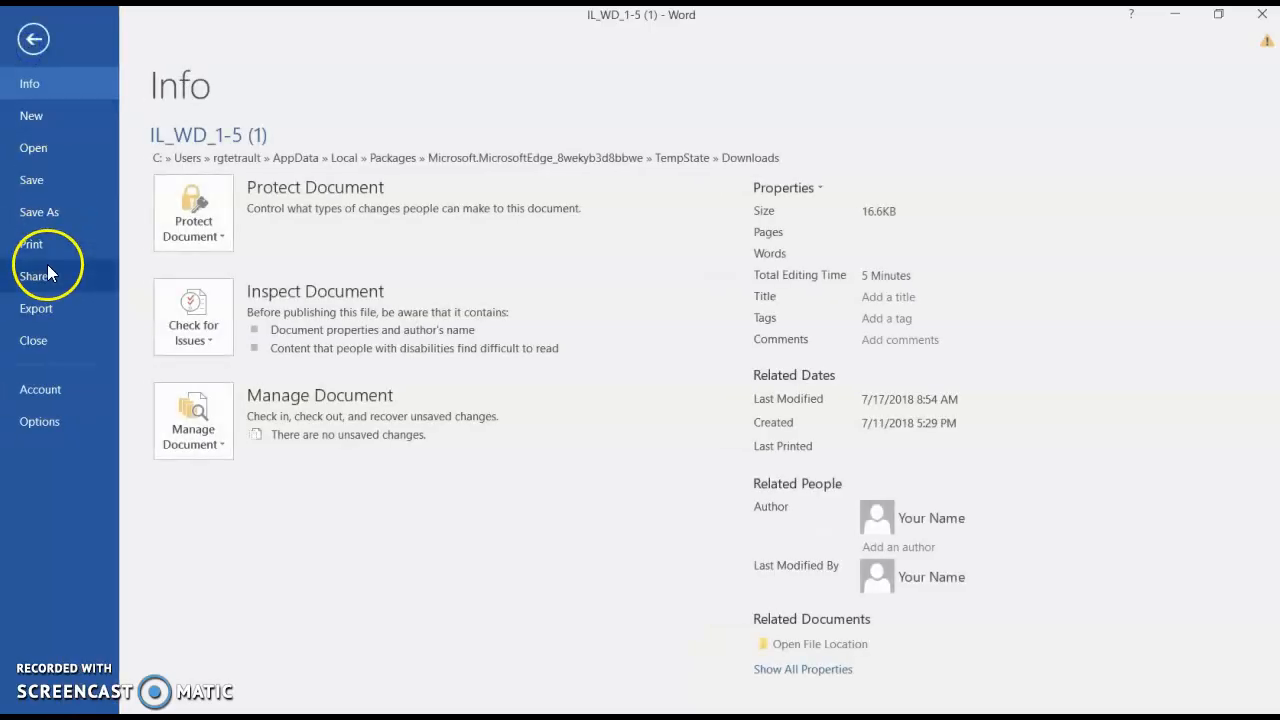
click(43, 218)
click(216, 308)
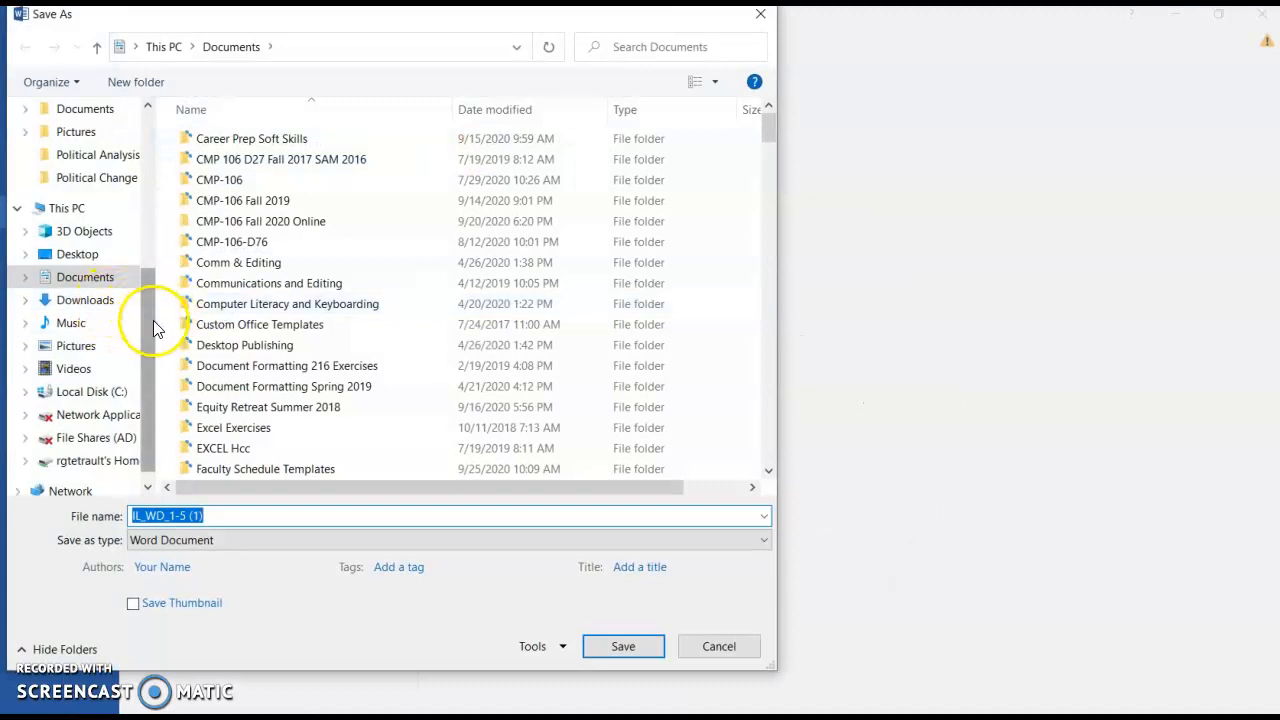
scroll(435, 328, down, 3)
scroll(435, 328, down, 15)
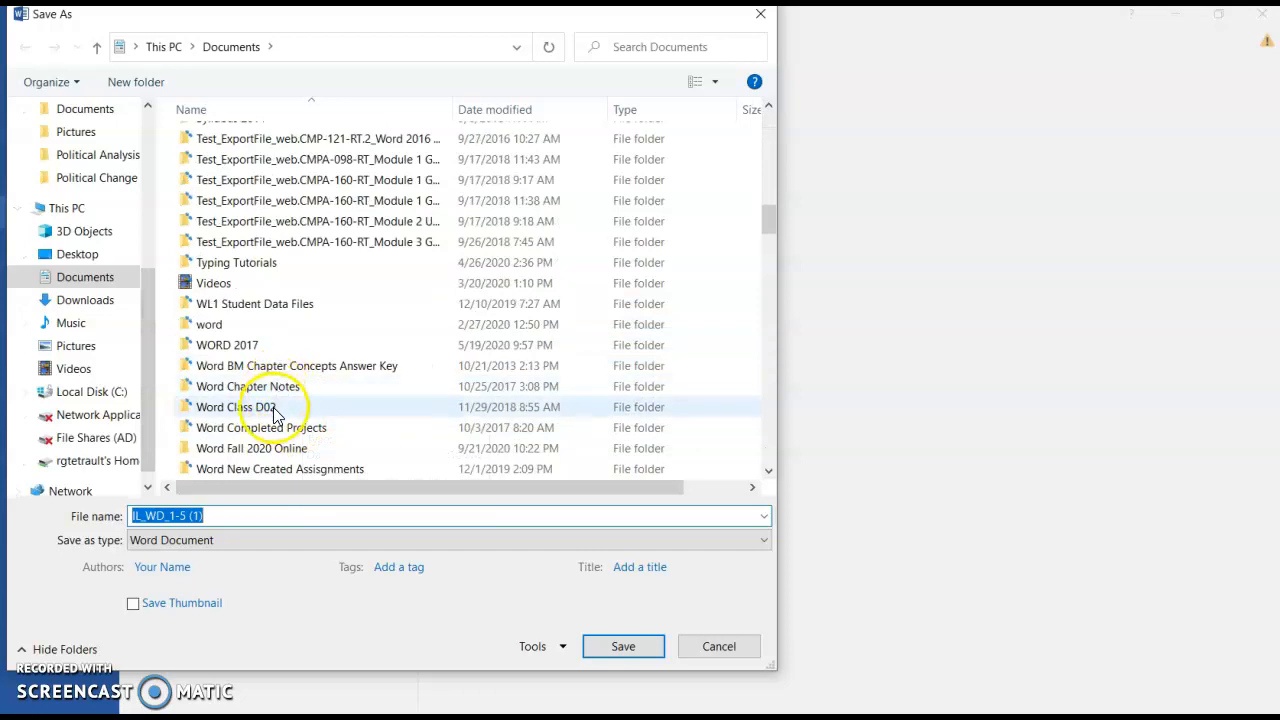
scroll(275, 415, down, 1)
double_click(280, 386)
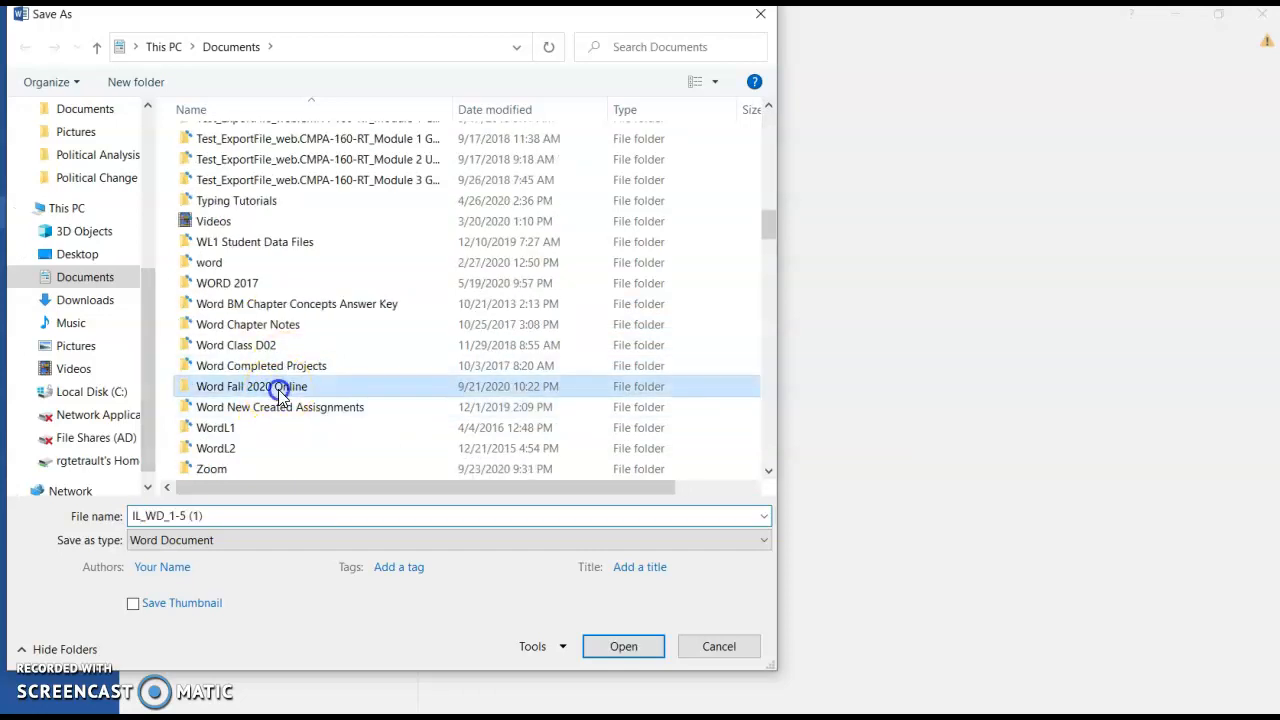
click(228, 516)
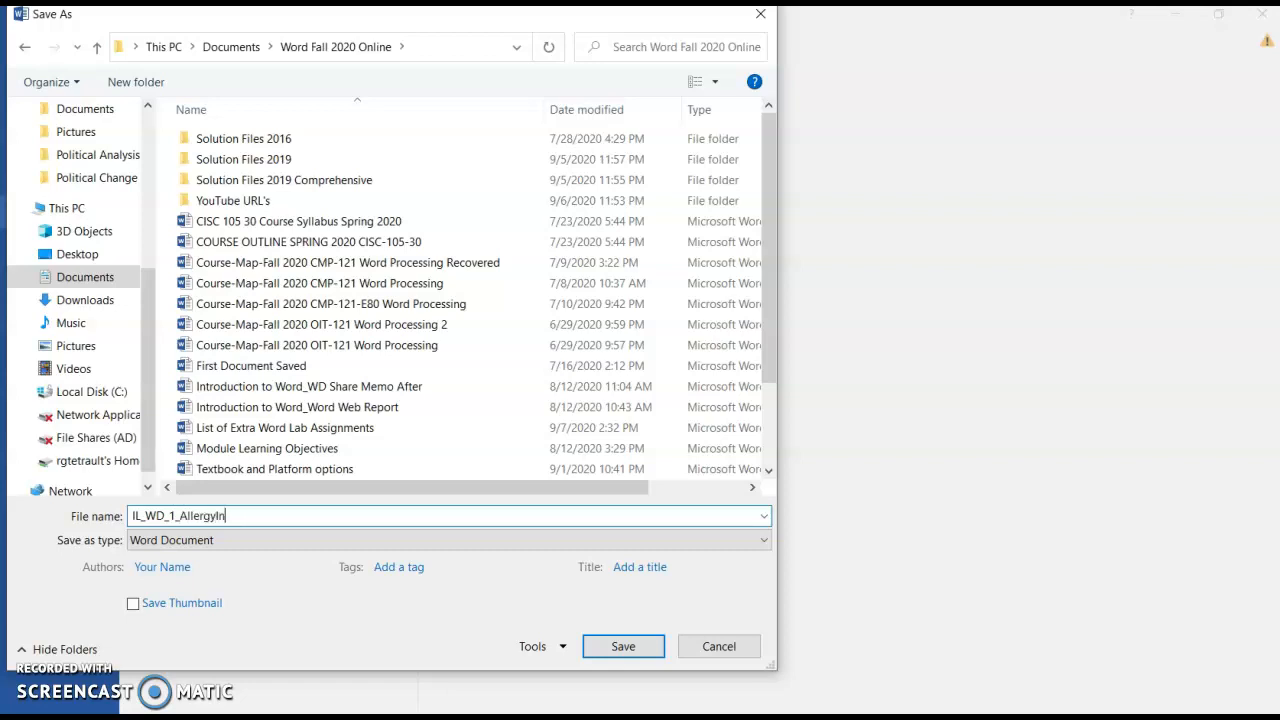
click(651, 646)
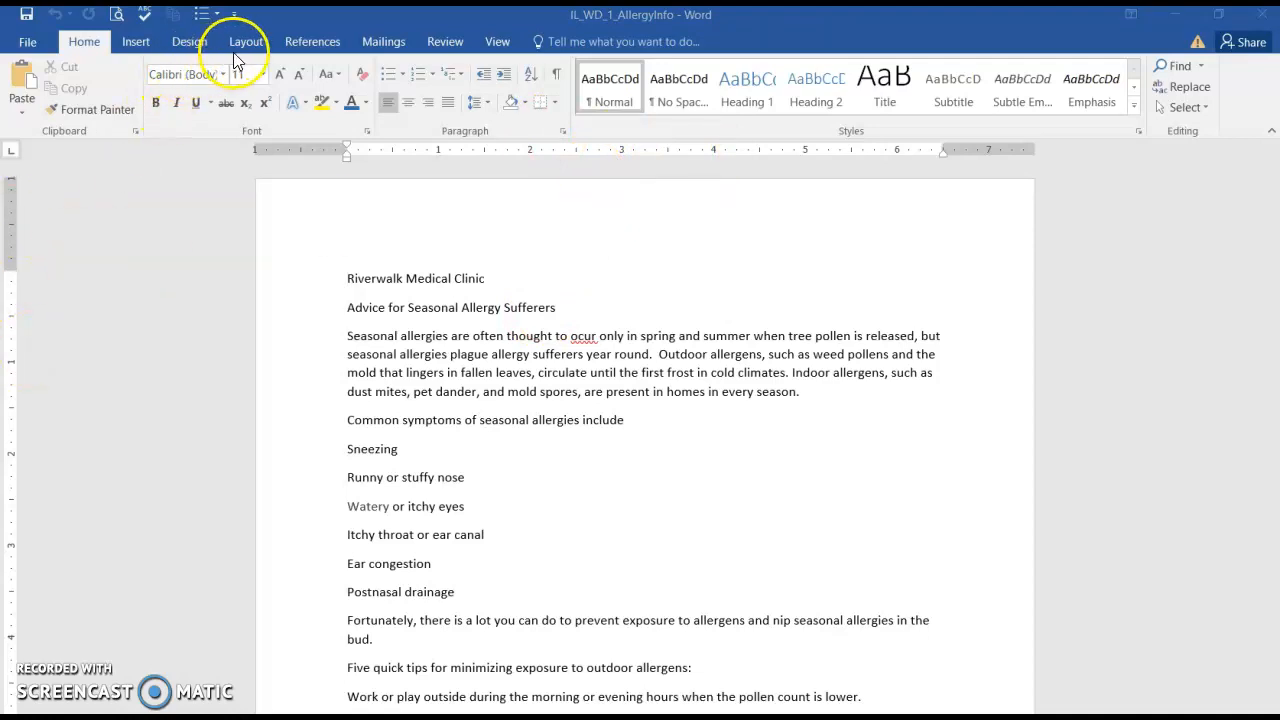
- Hide the ruler and show it again
click(497, 45)
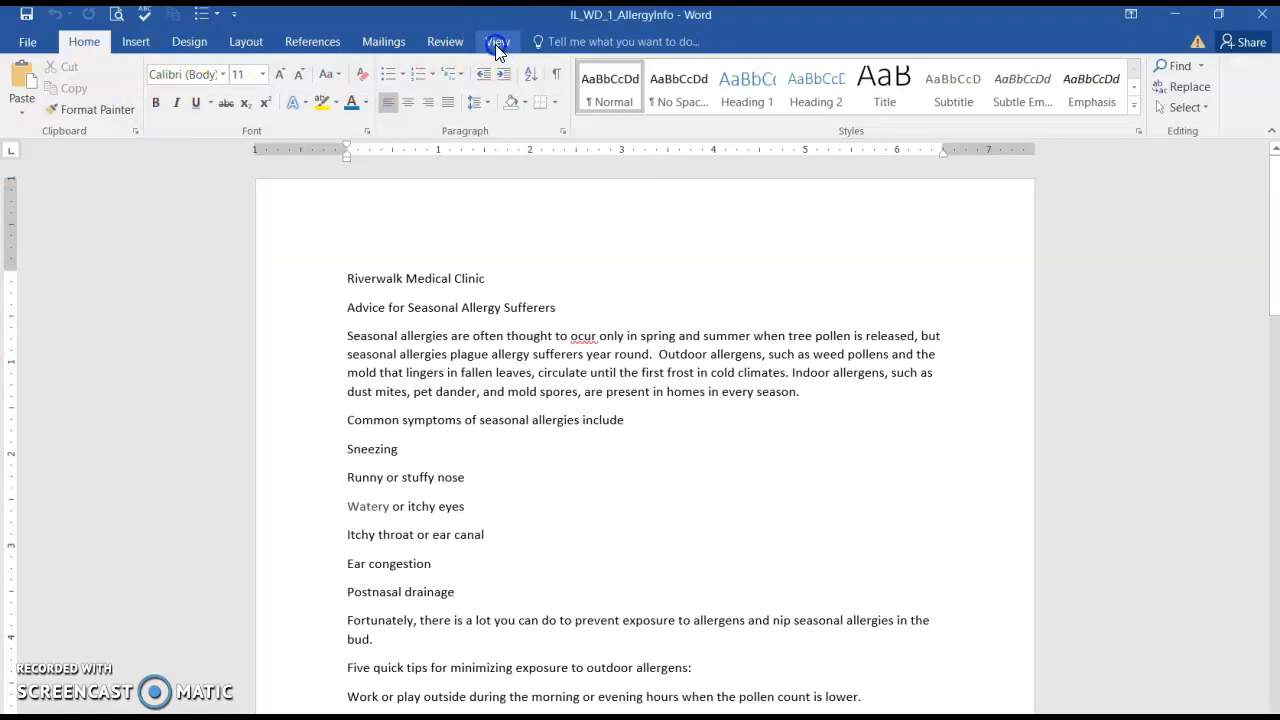
click(495, 44)
click(196, 67)
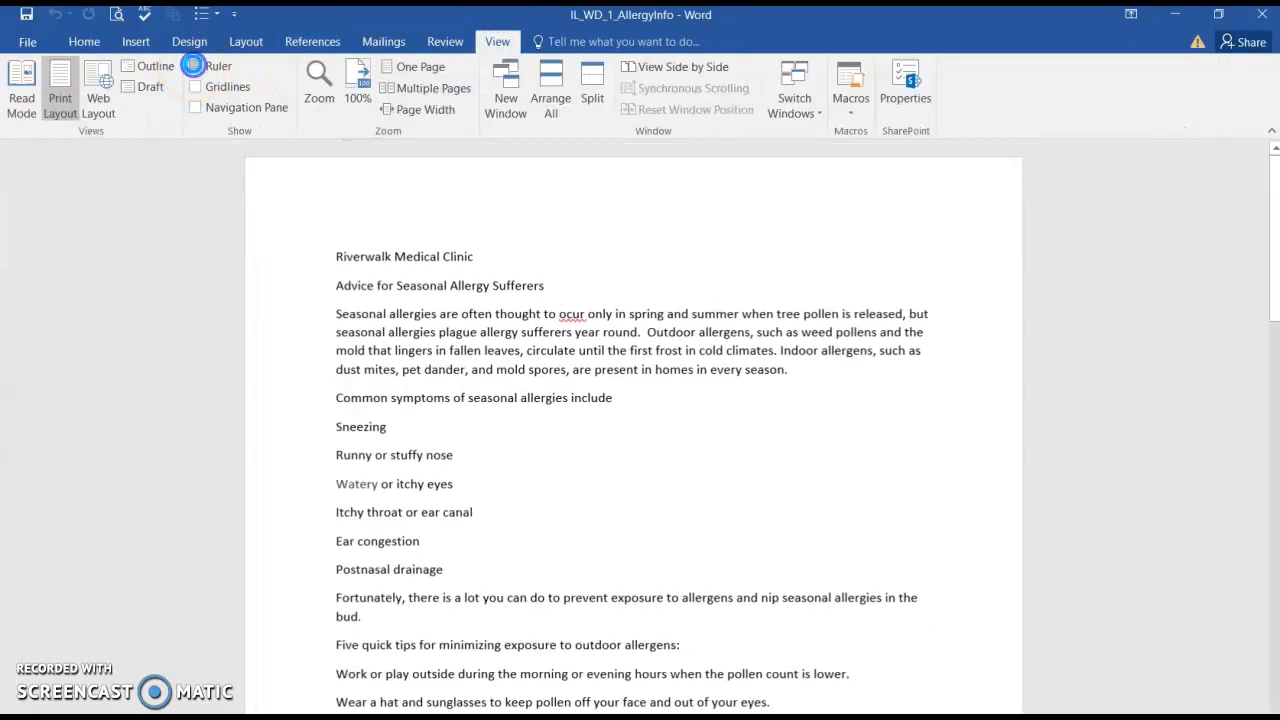
click(194, 66)
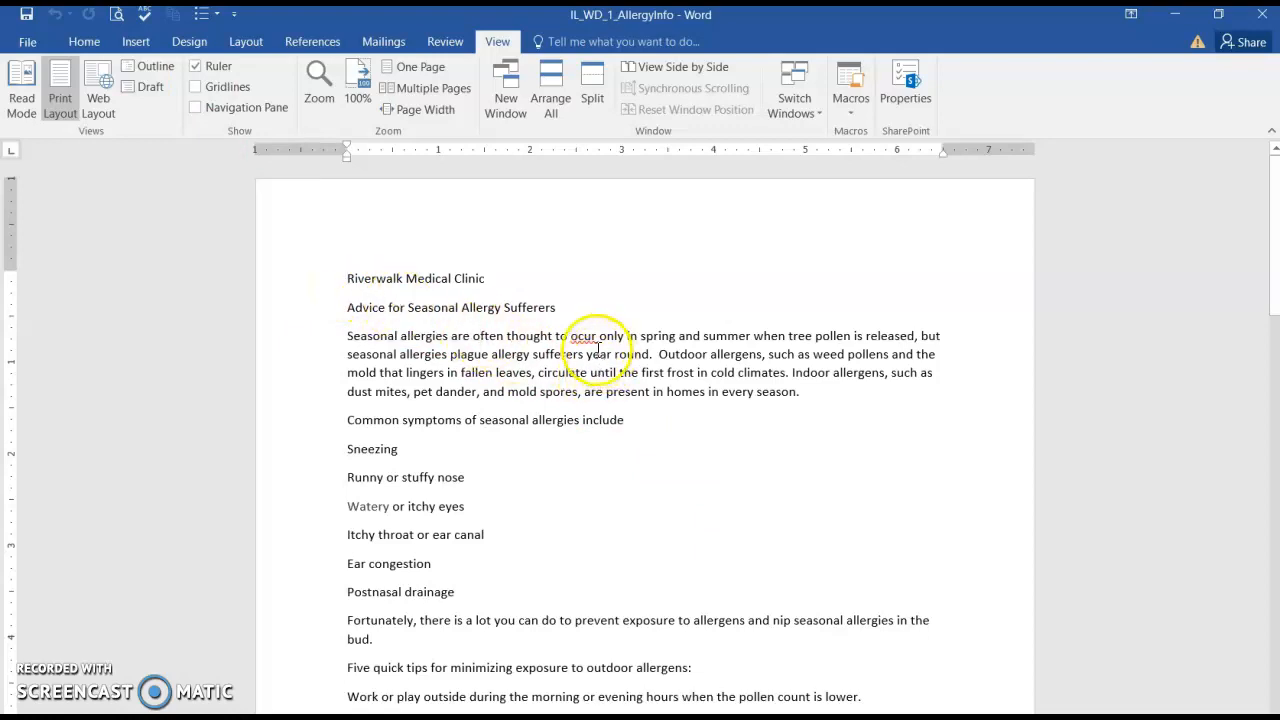
- Run the spelling and grammar check, replacing "ocur" with "occur" in the first body paragraph
click(440, 41)
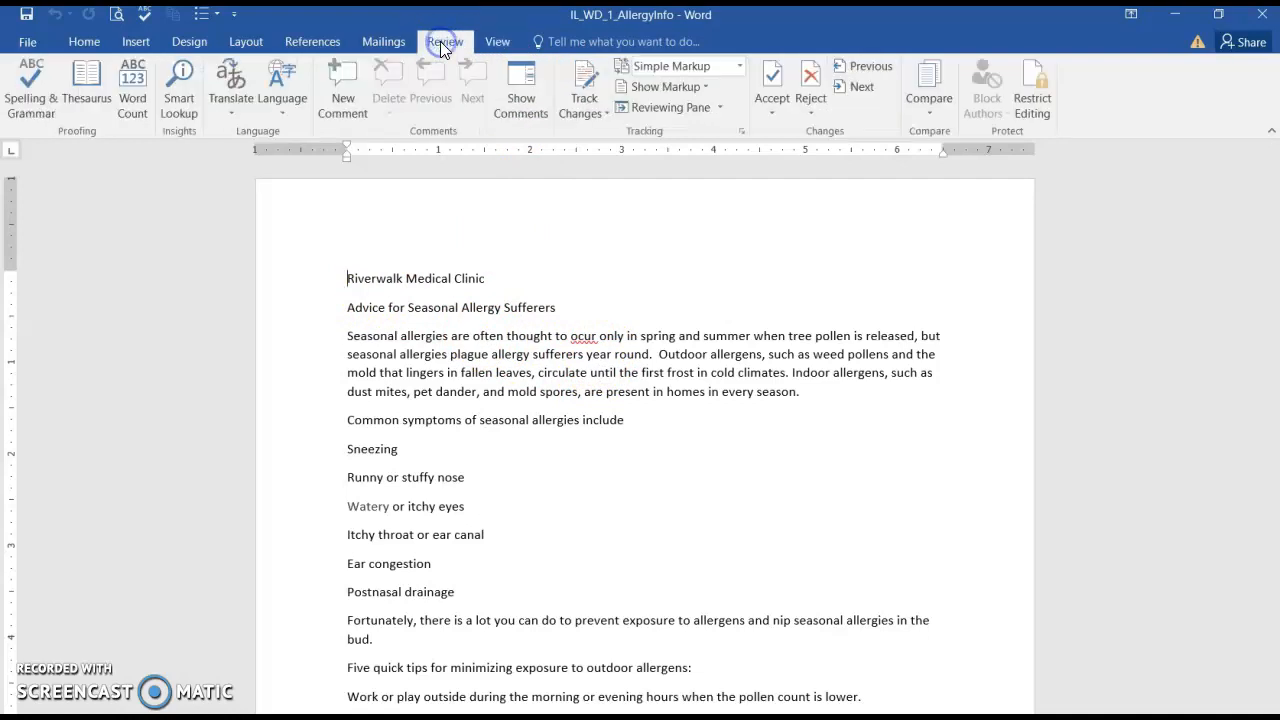
click(18, 90)
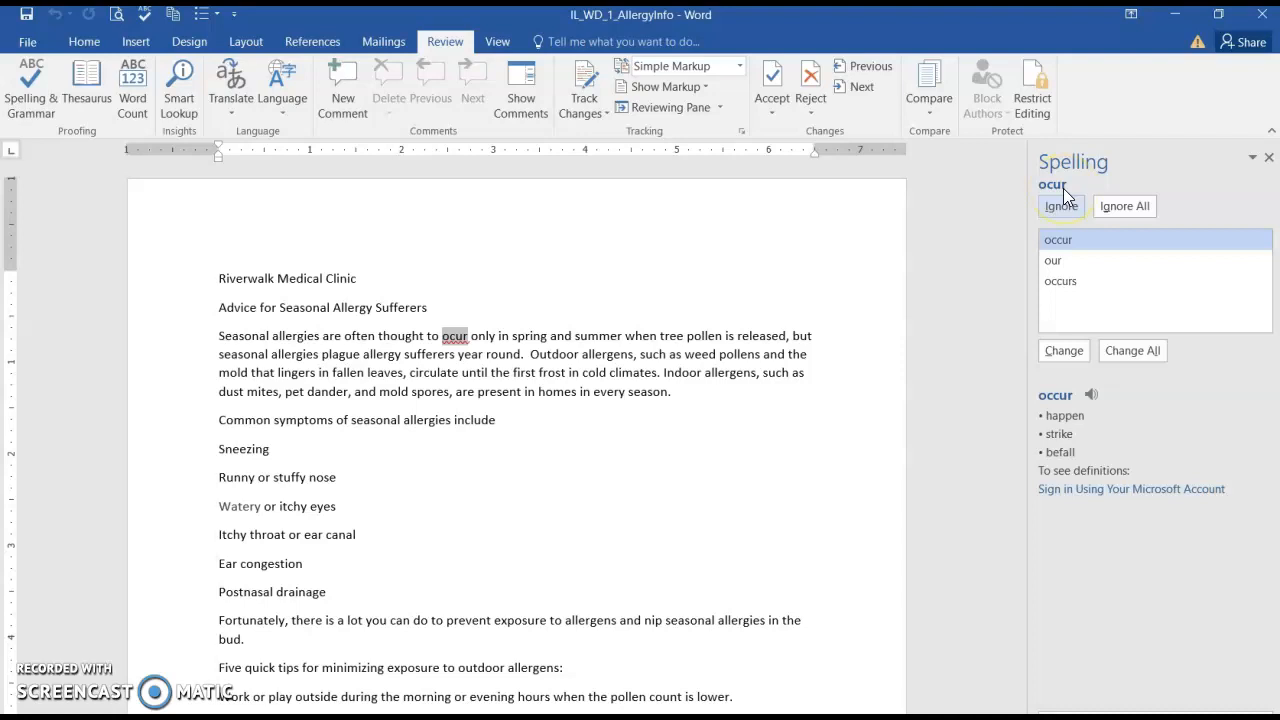
click(1061, 240)
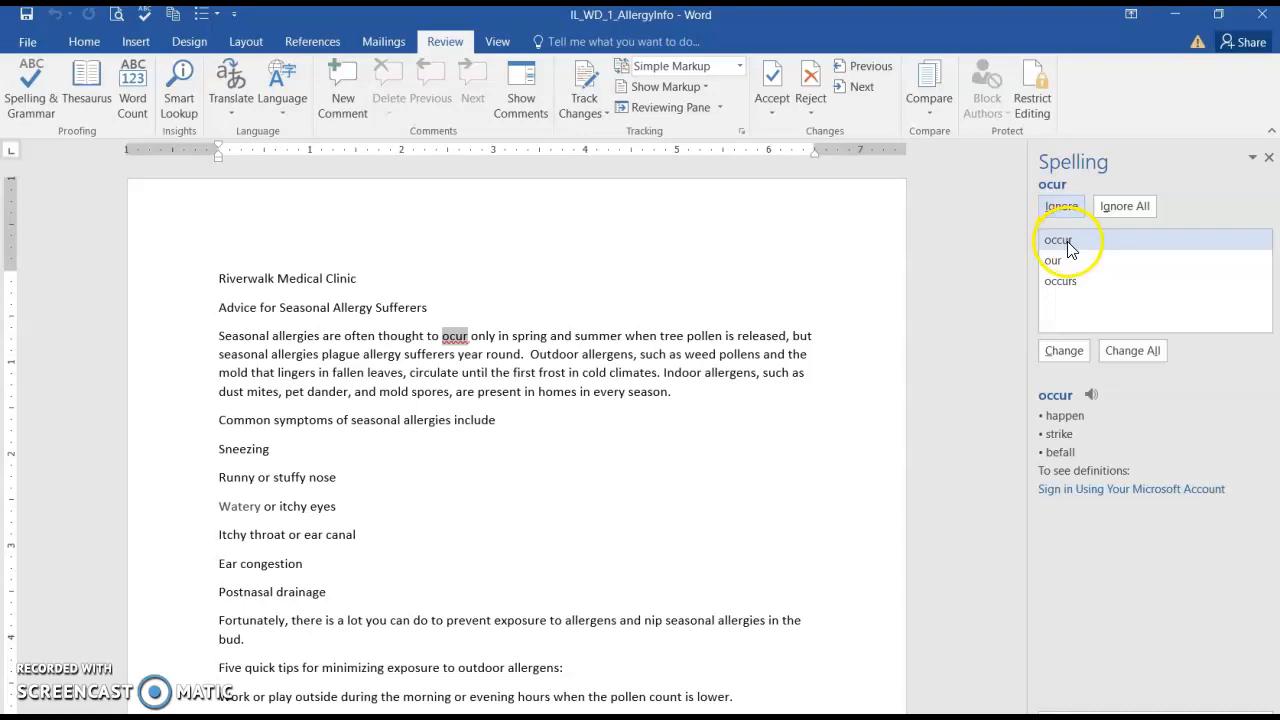
click(1091, 394)
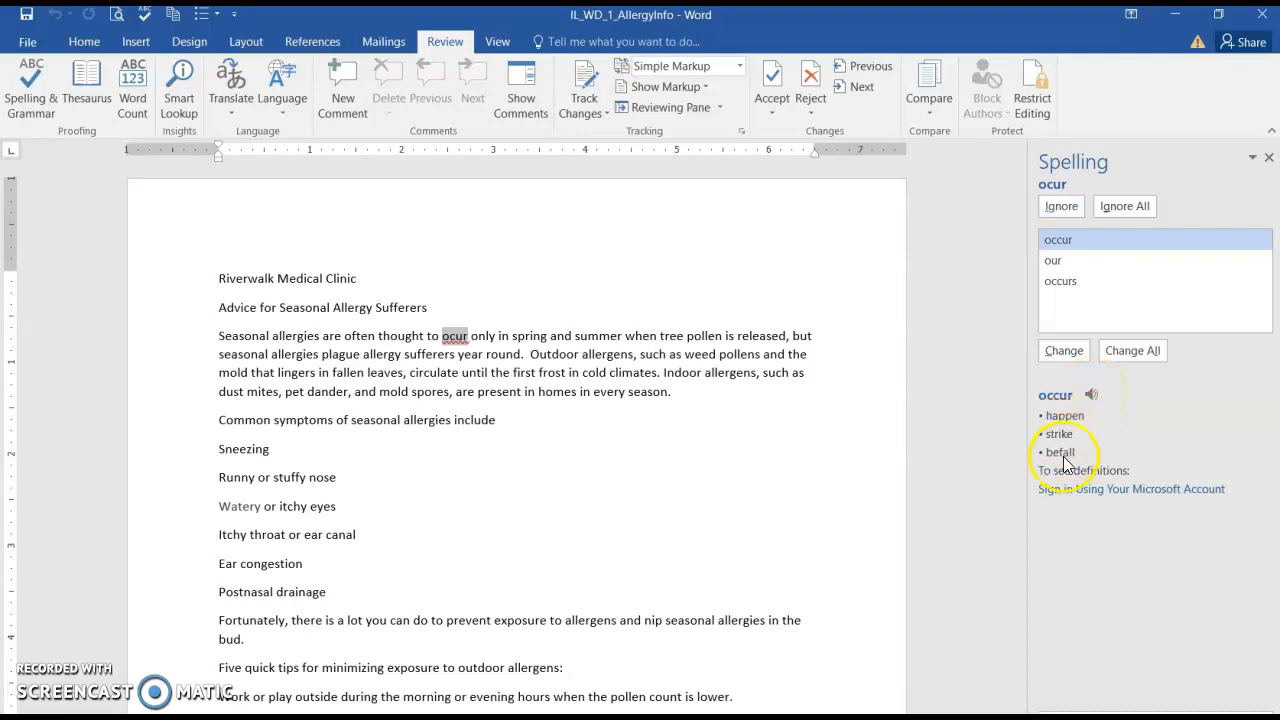
click(1063, 355)
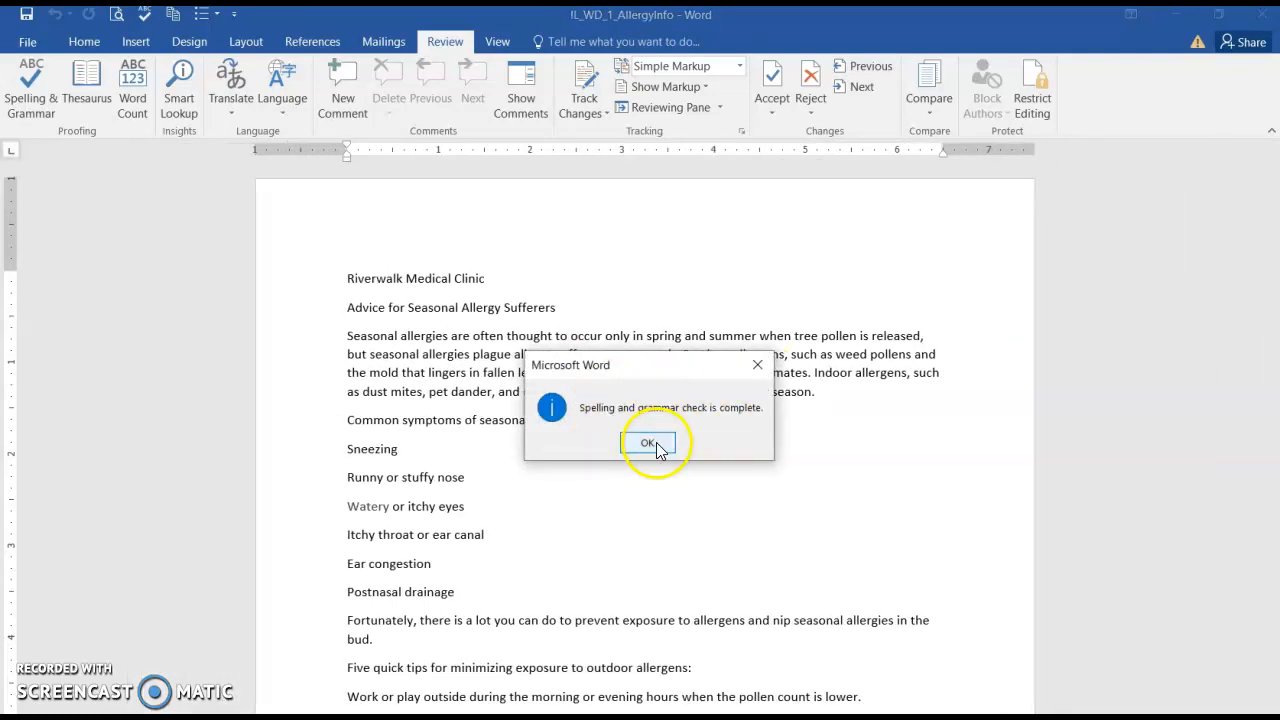
click(655, 442)
click(297, 275)
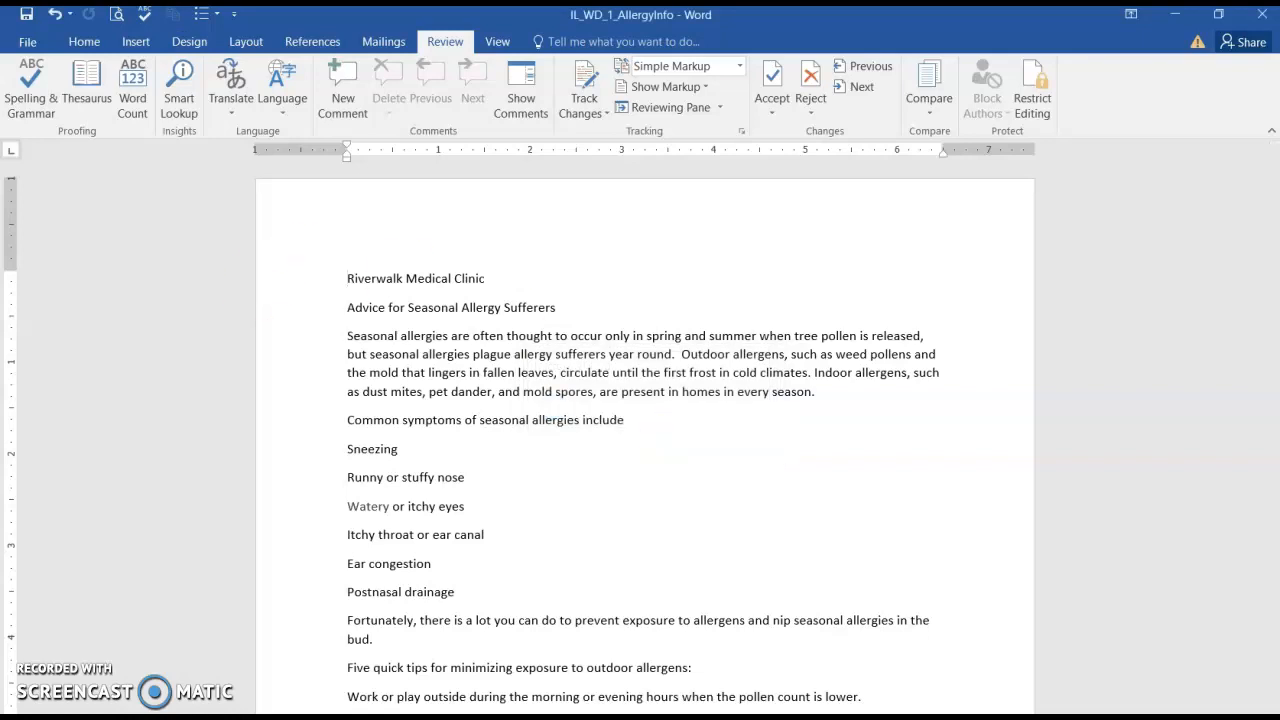
- Switch to the Blackboard page in the browser and save the Support_WD_1-6.jpg attachment to the Word Fall 2020 folder inside Pictures
key(alt+Tab)
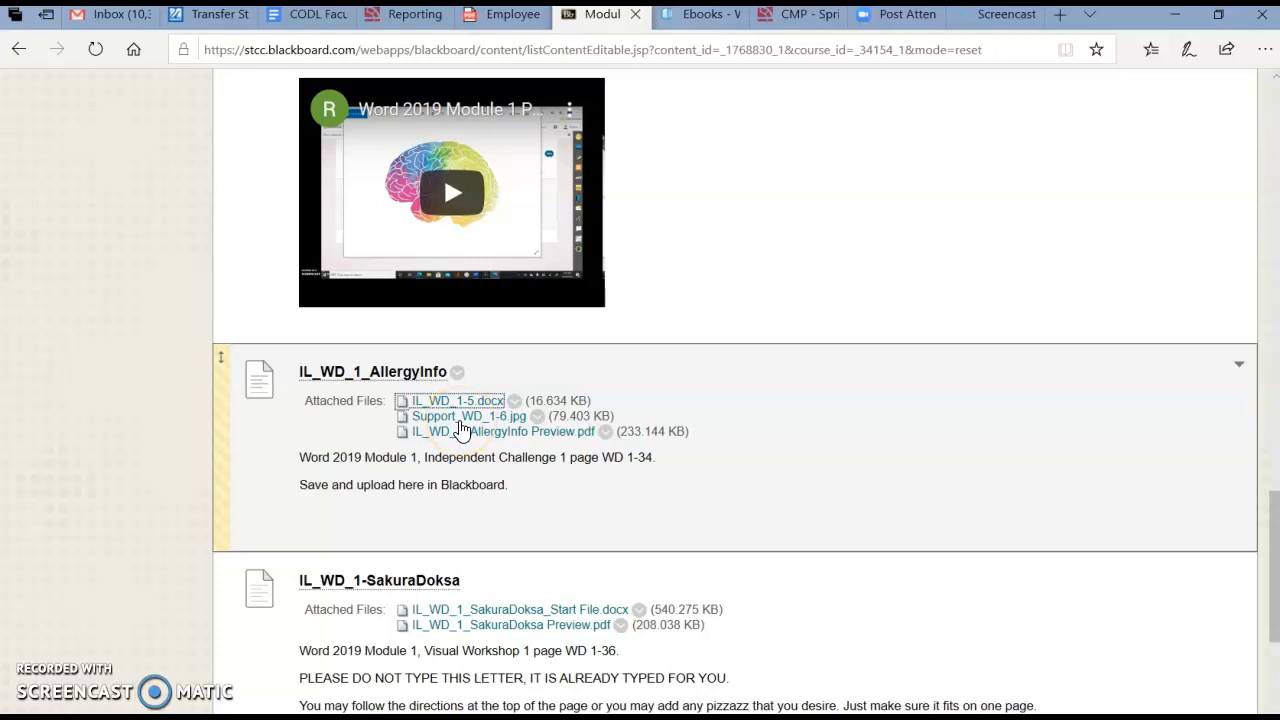
click(466, 416)
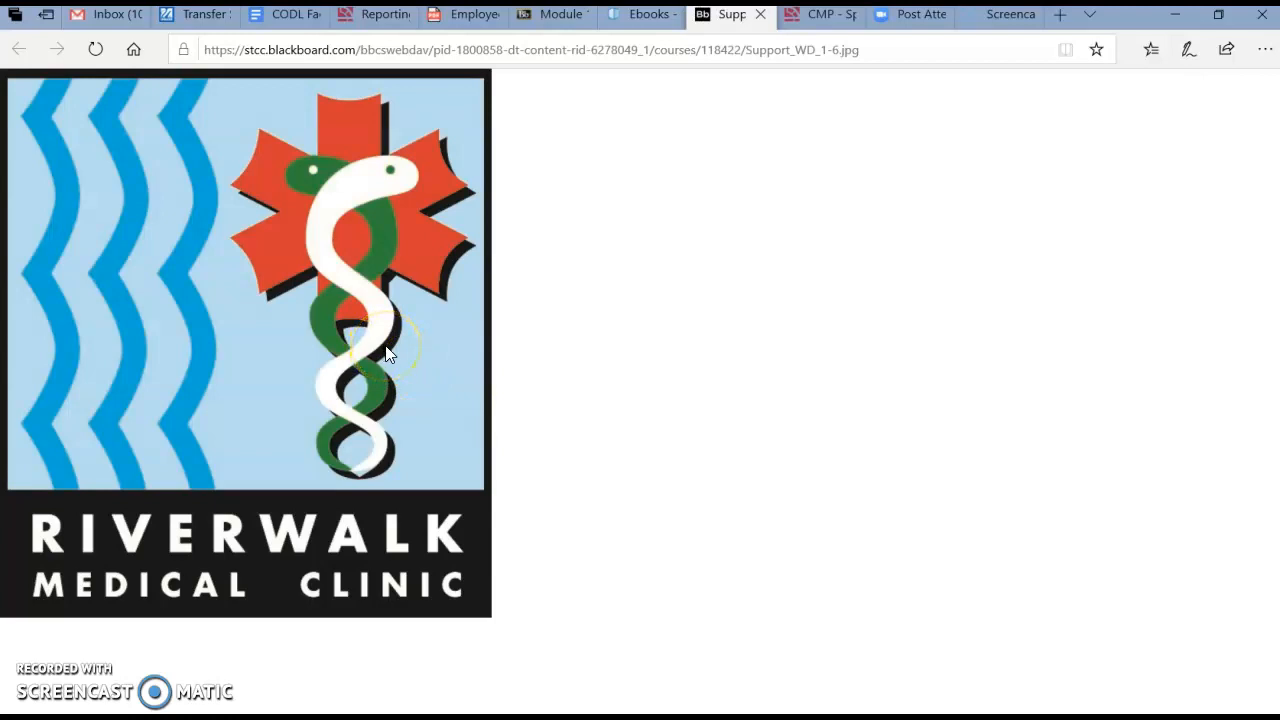
right_click(253, 275)
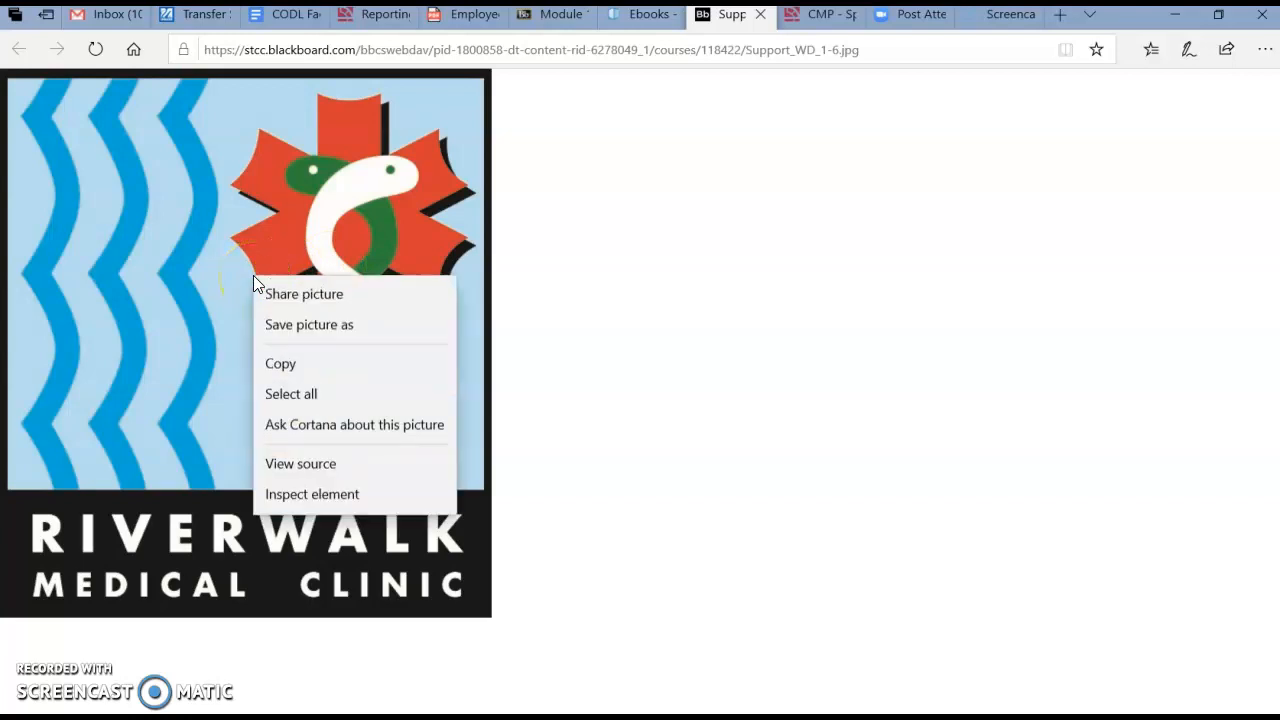
click(271, 328)
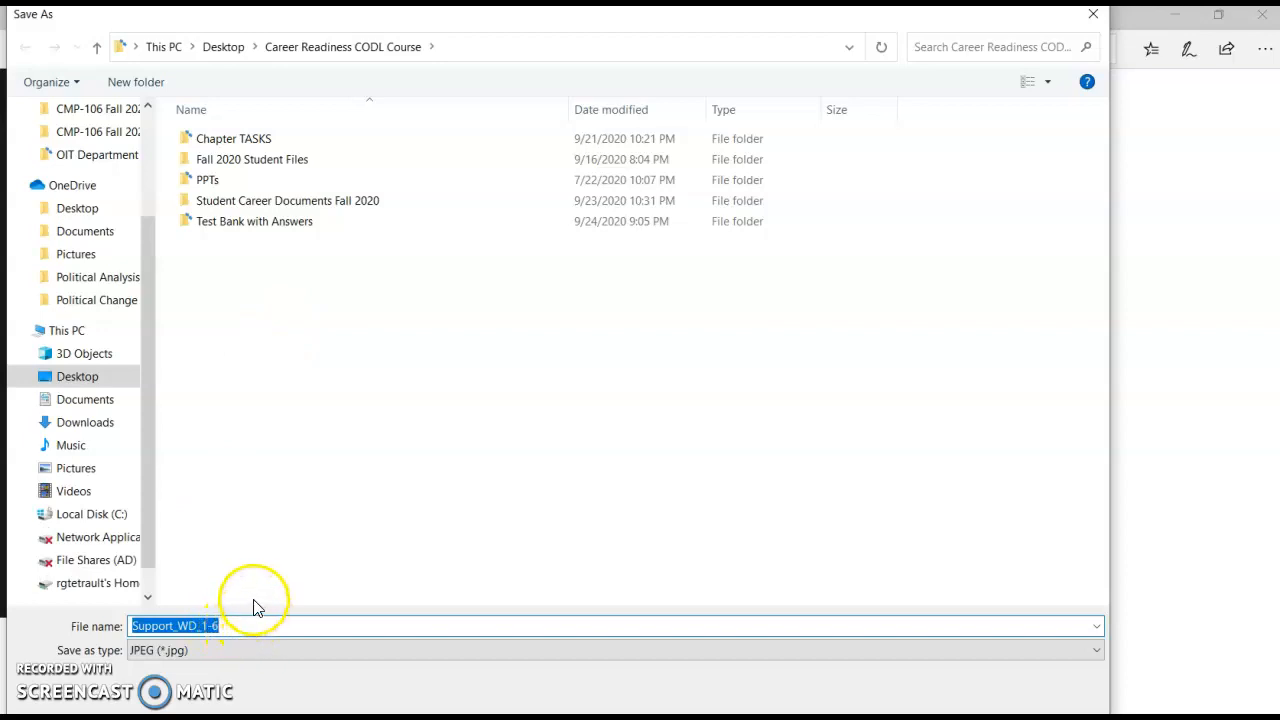
click(84, 469)
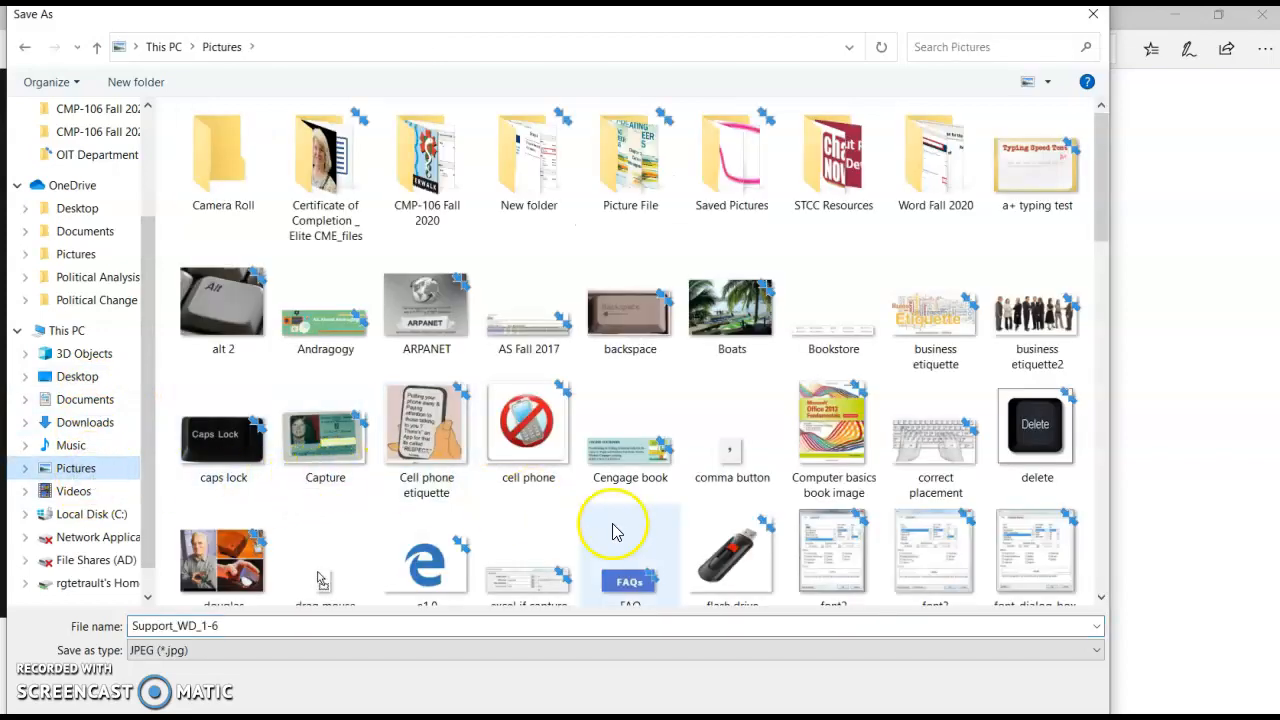
double_click(935, 160)
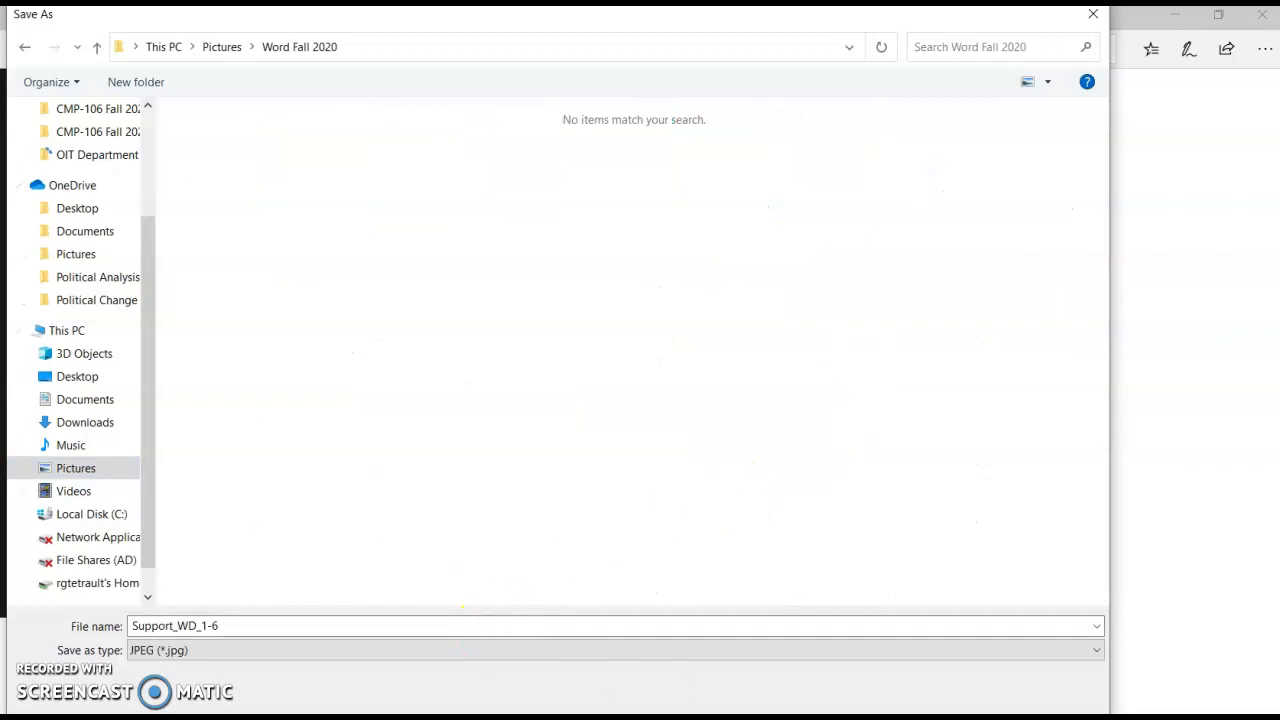
key(Return)
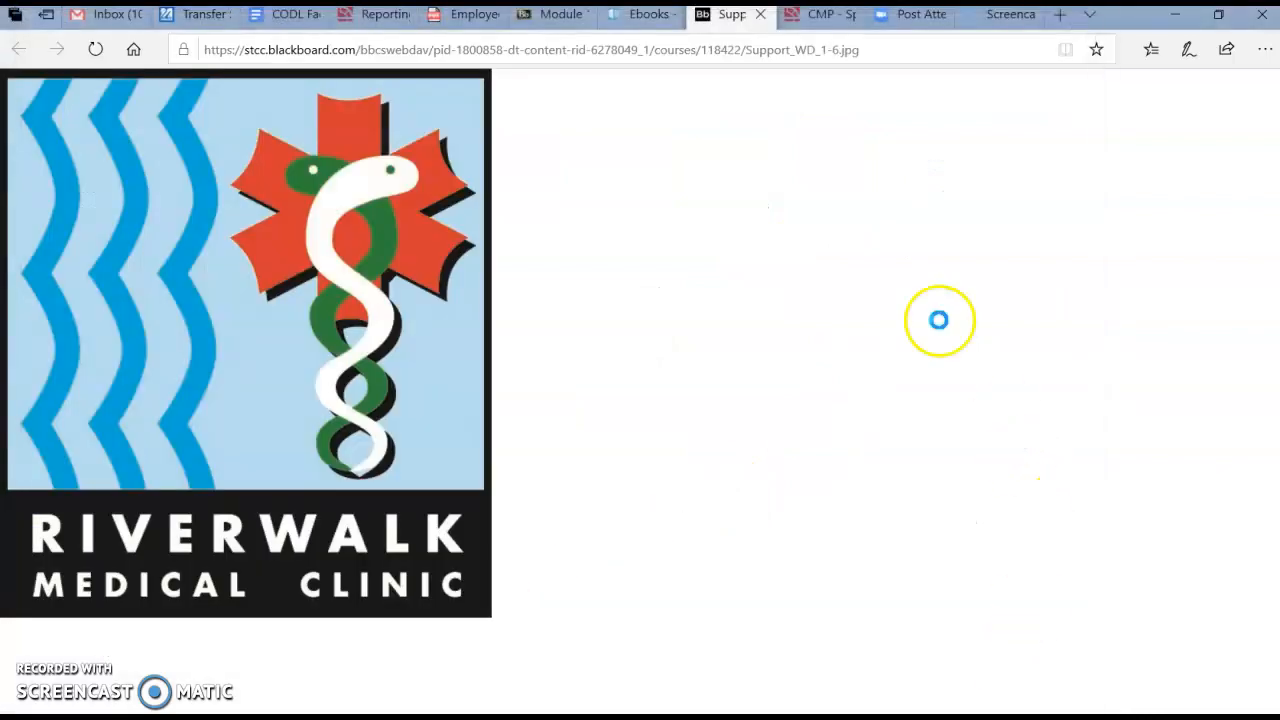
click(761, 14)
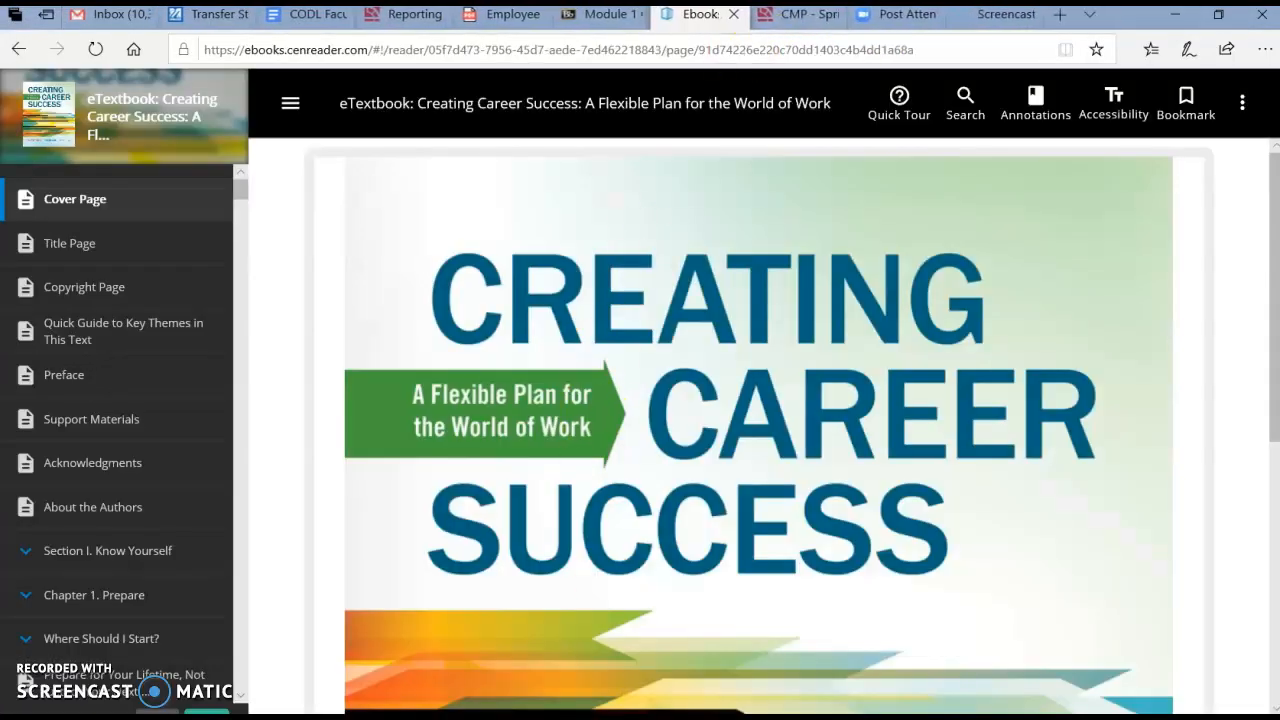
- Return to Word and insert the Support_WD_1-6 picture from Pictures > Word Fall 2020 before the "Riverwalk Medical Clinic" line
click(1148, 682)
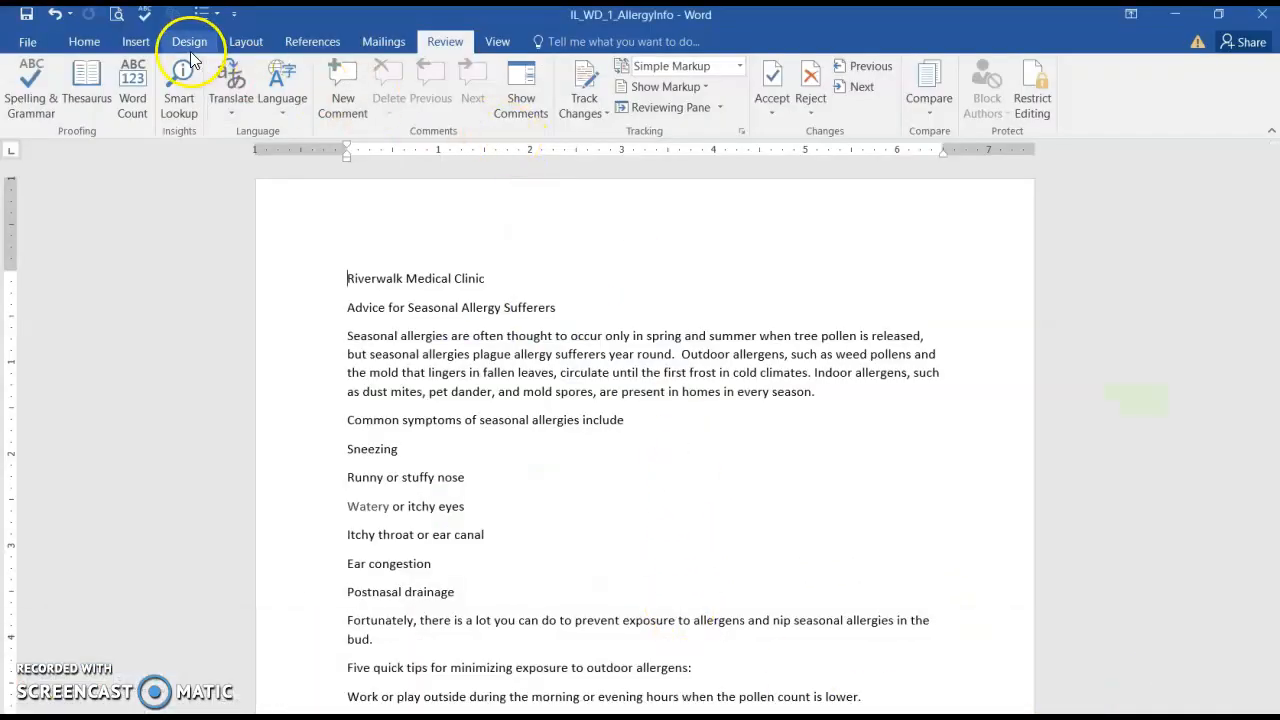
click(132, 44)
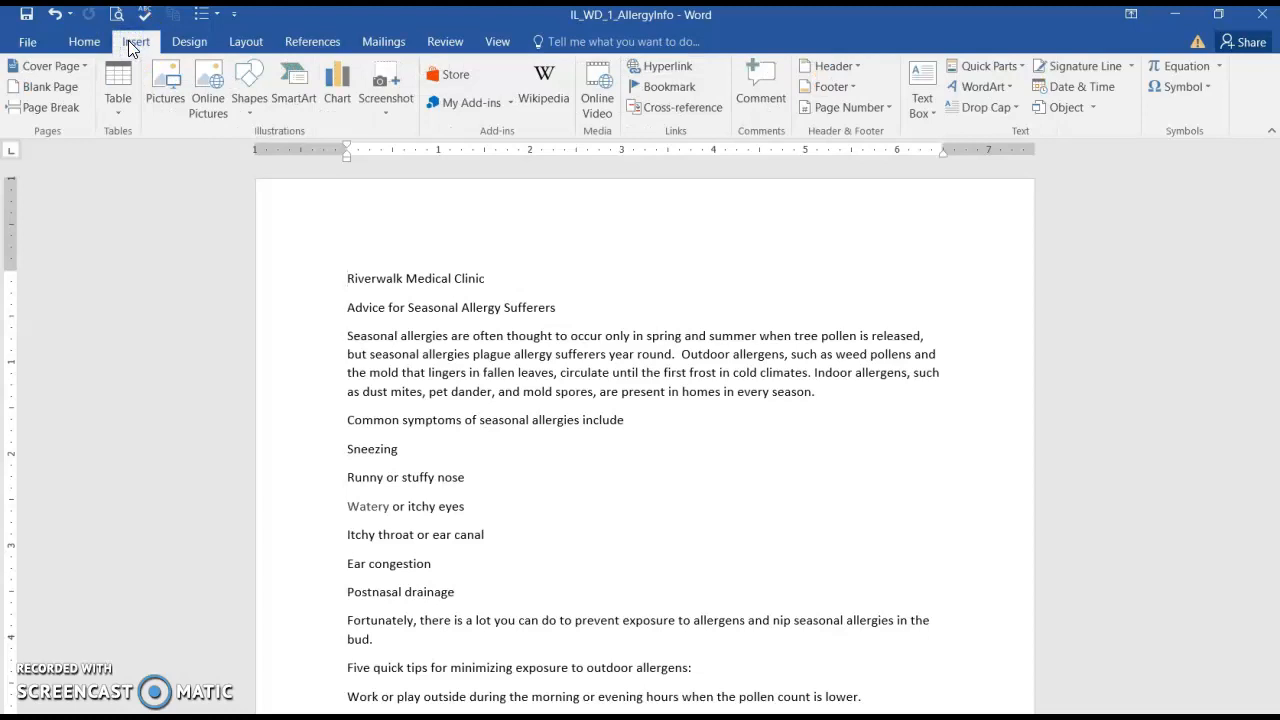
click(156, 89)
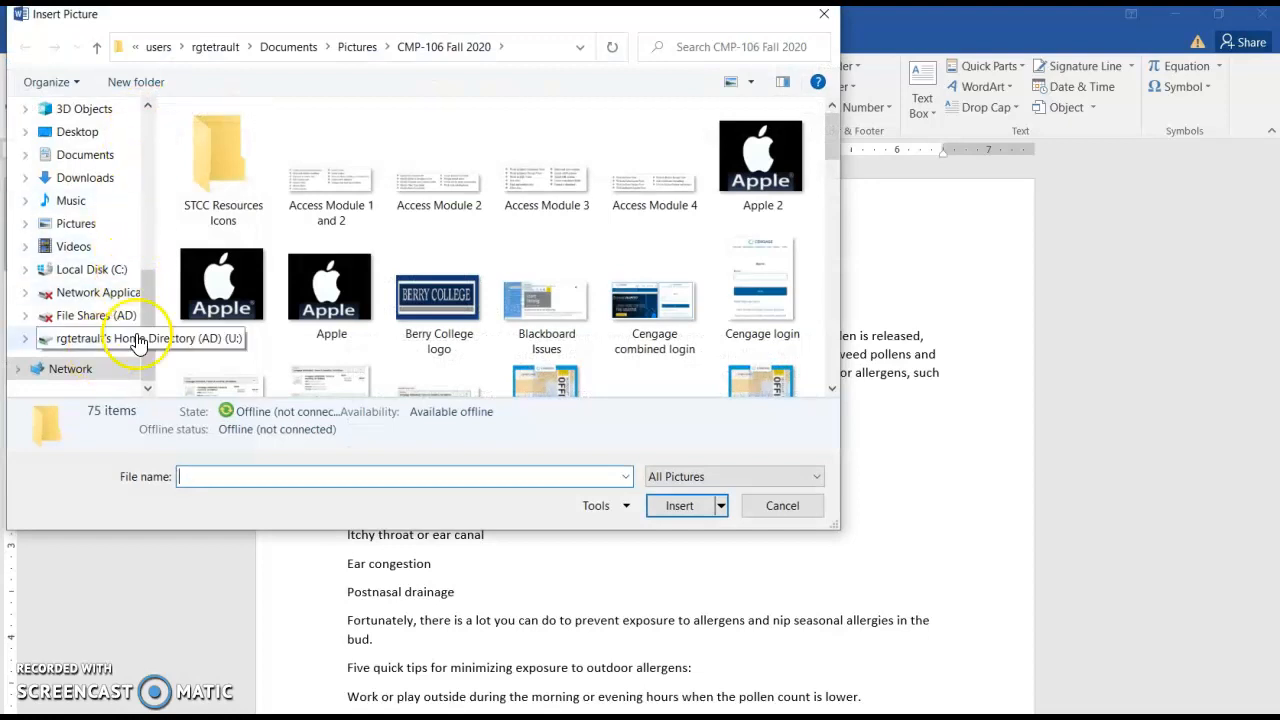
click(88, 232)
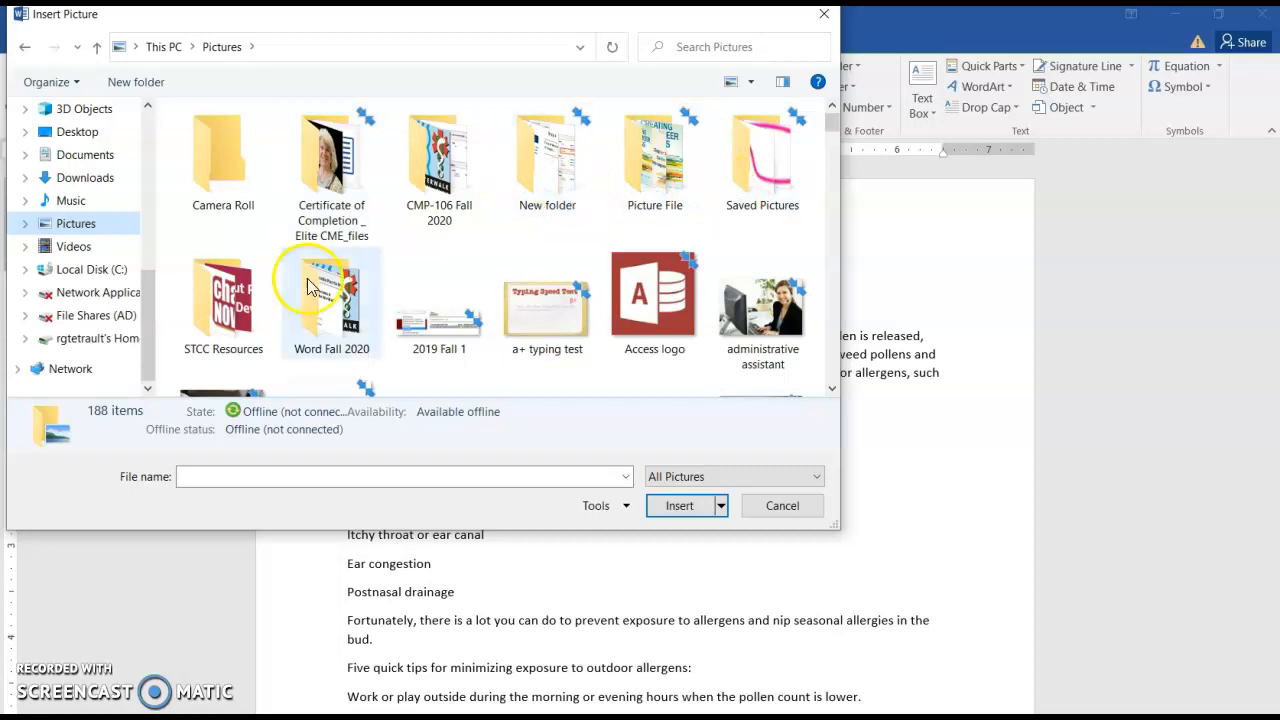
click(339, 327)
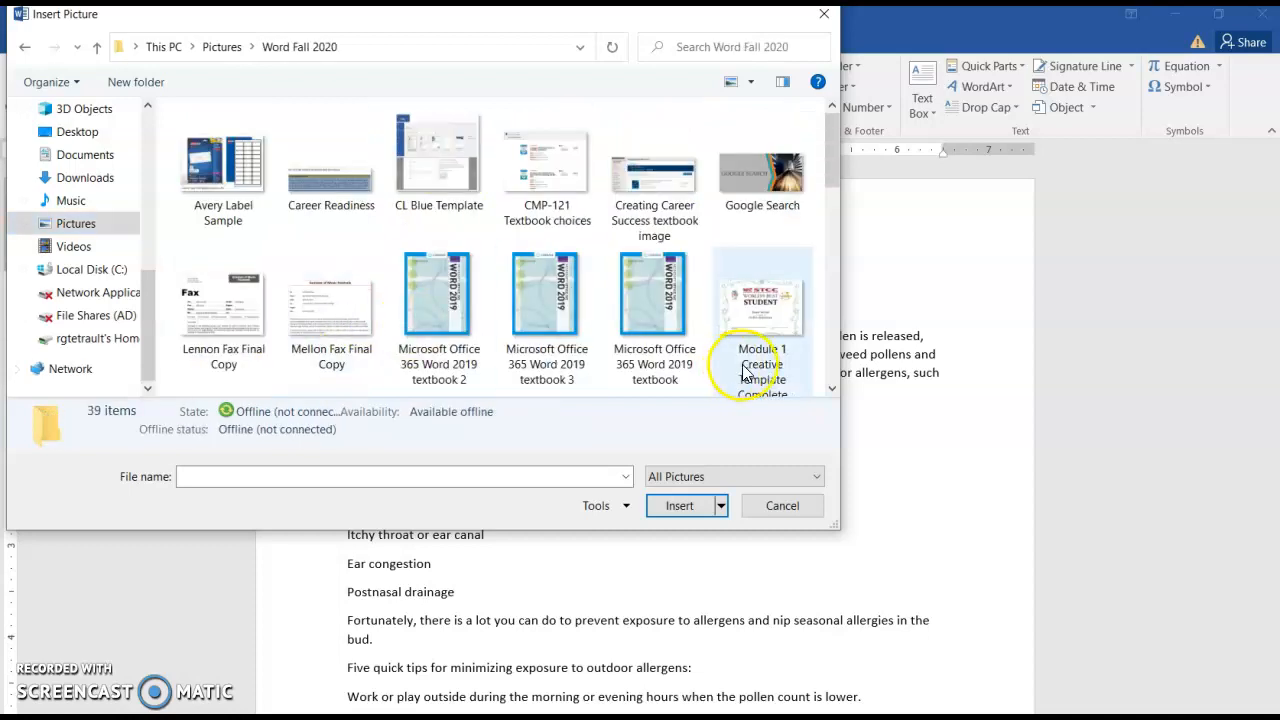
scroll(665, 310, down, 5)
scroll(678, 316, up, 2)
scroll(680, 314, down, 5)
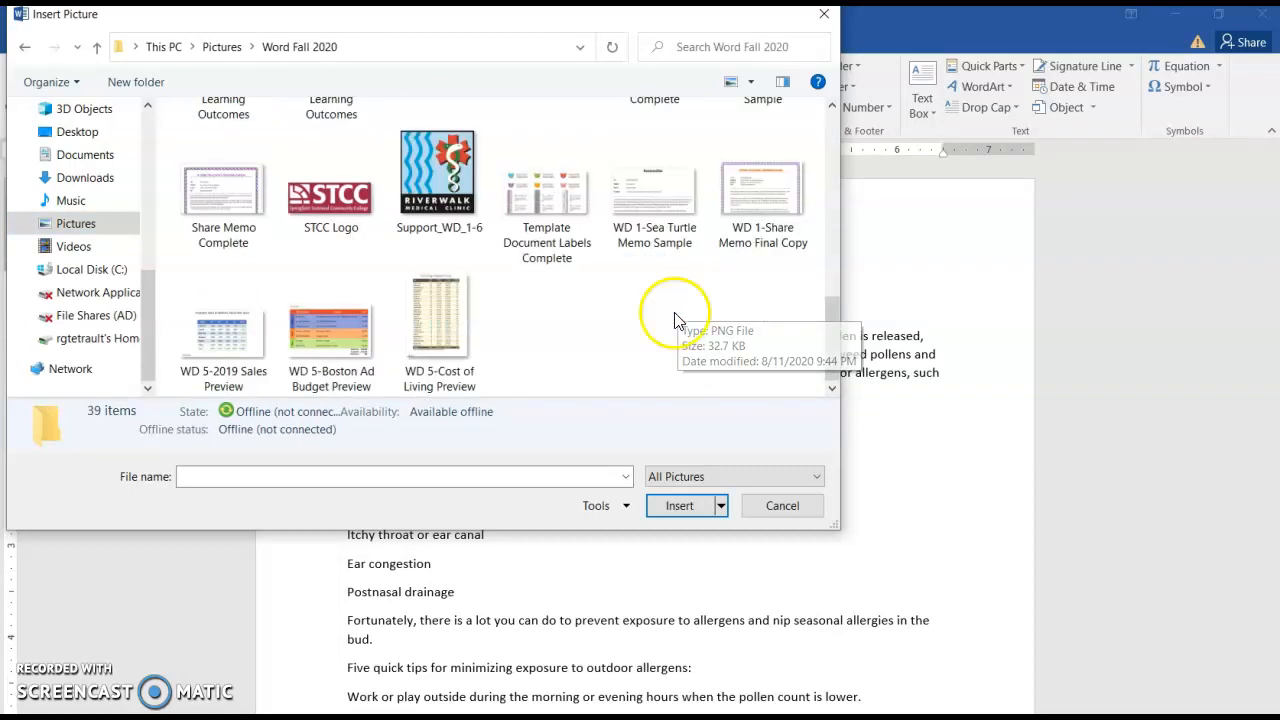
click(435, 215)
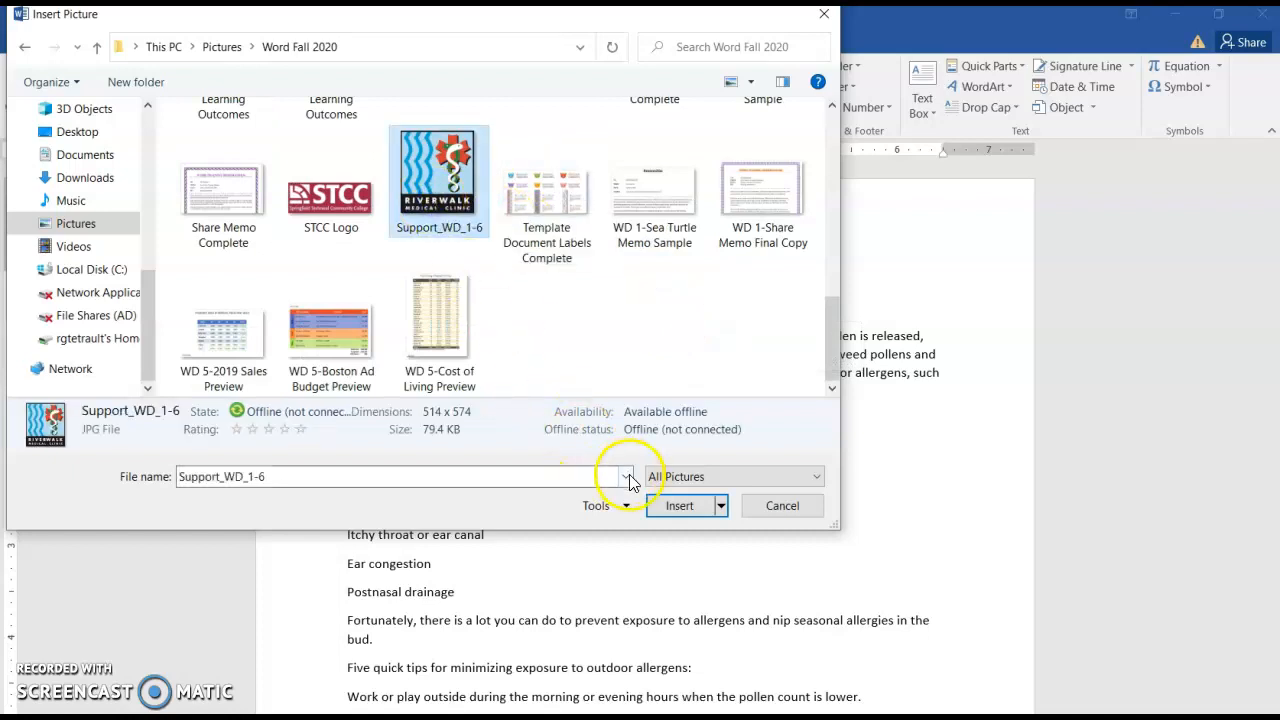
click(668, 505)
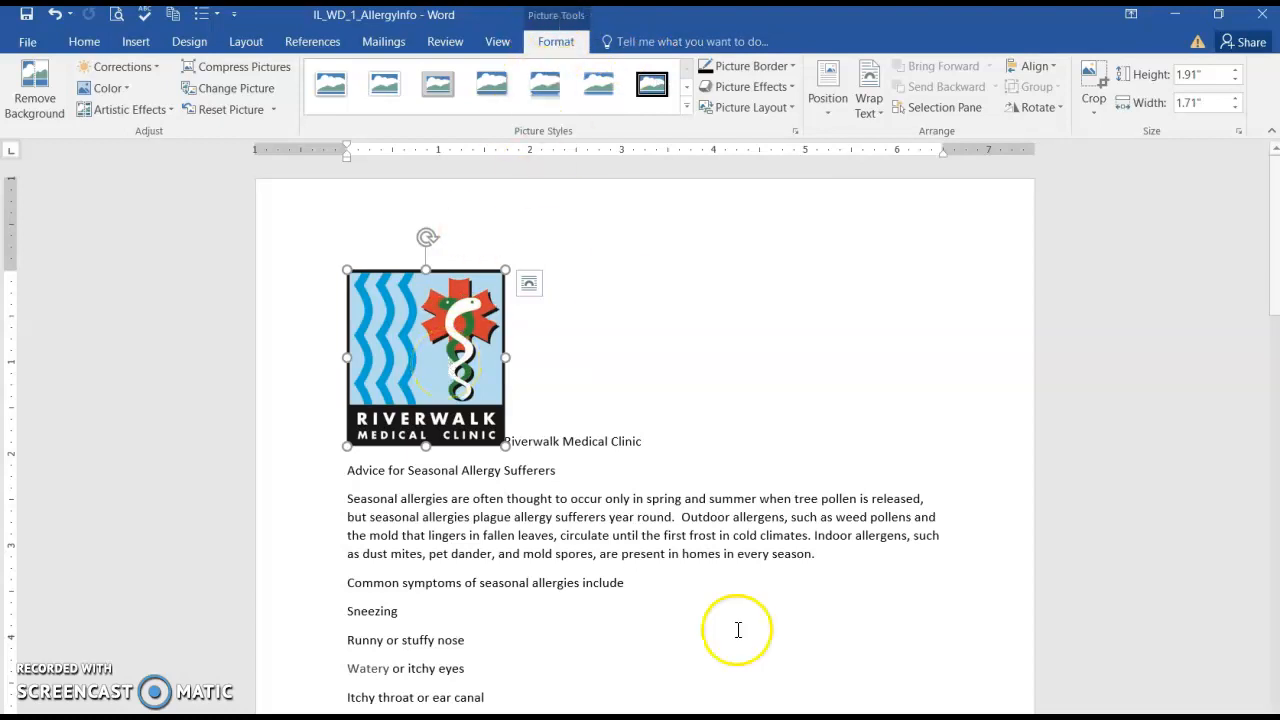
- Set the height of the Riverwalk Medical Clinic logo to 1 inch
click(657, 557)
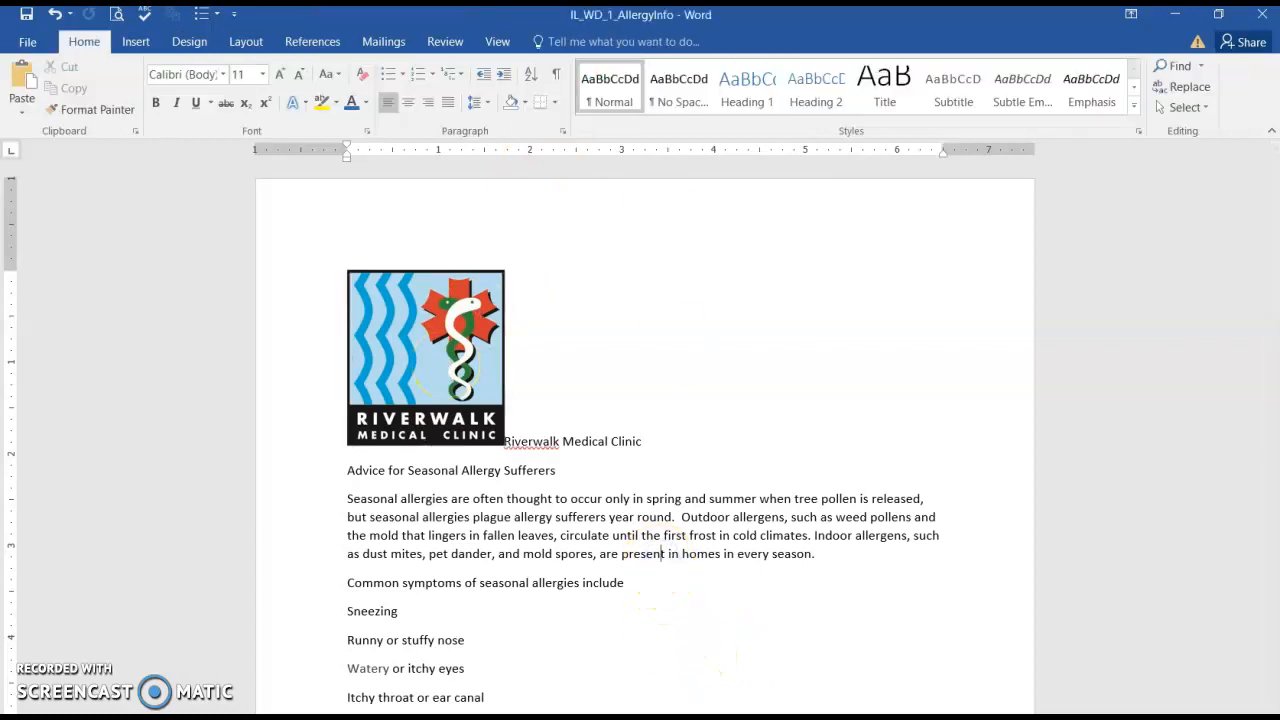
double_click(448, 358)
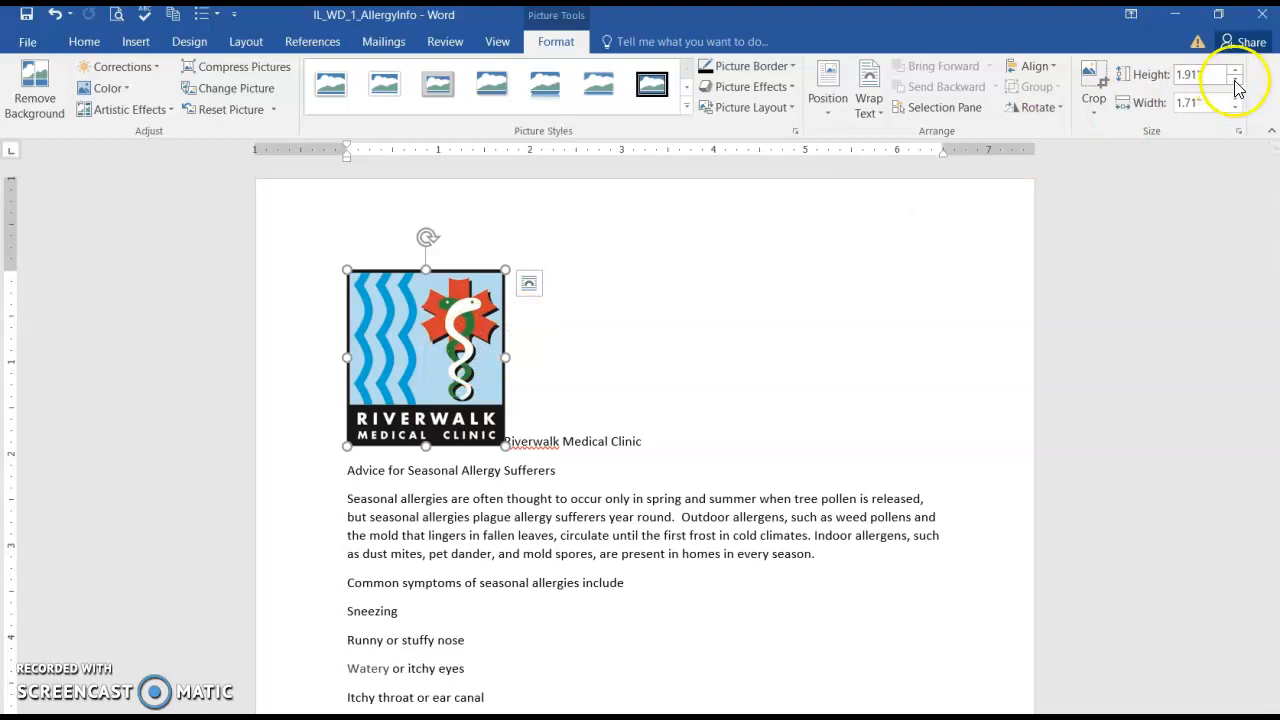
click(1189, 80)
text(1)
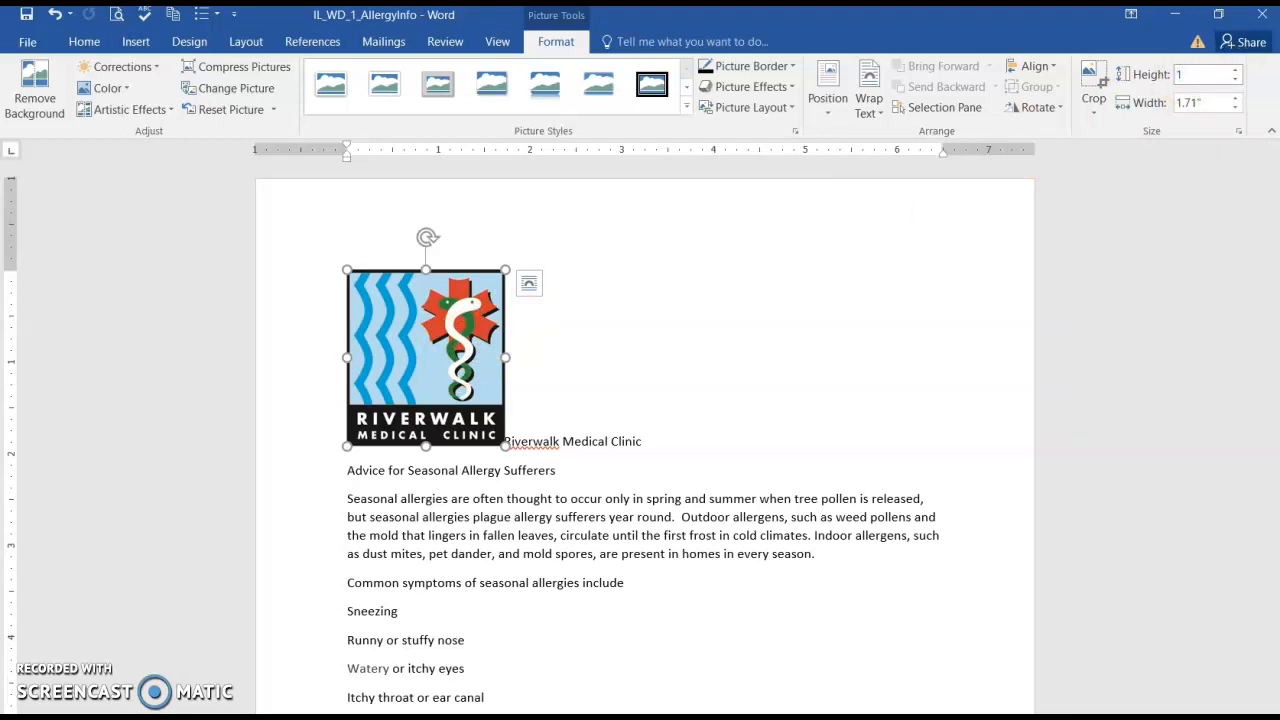
key(Return)
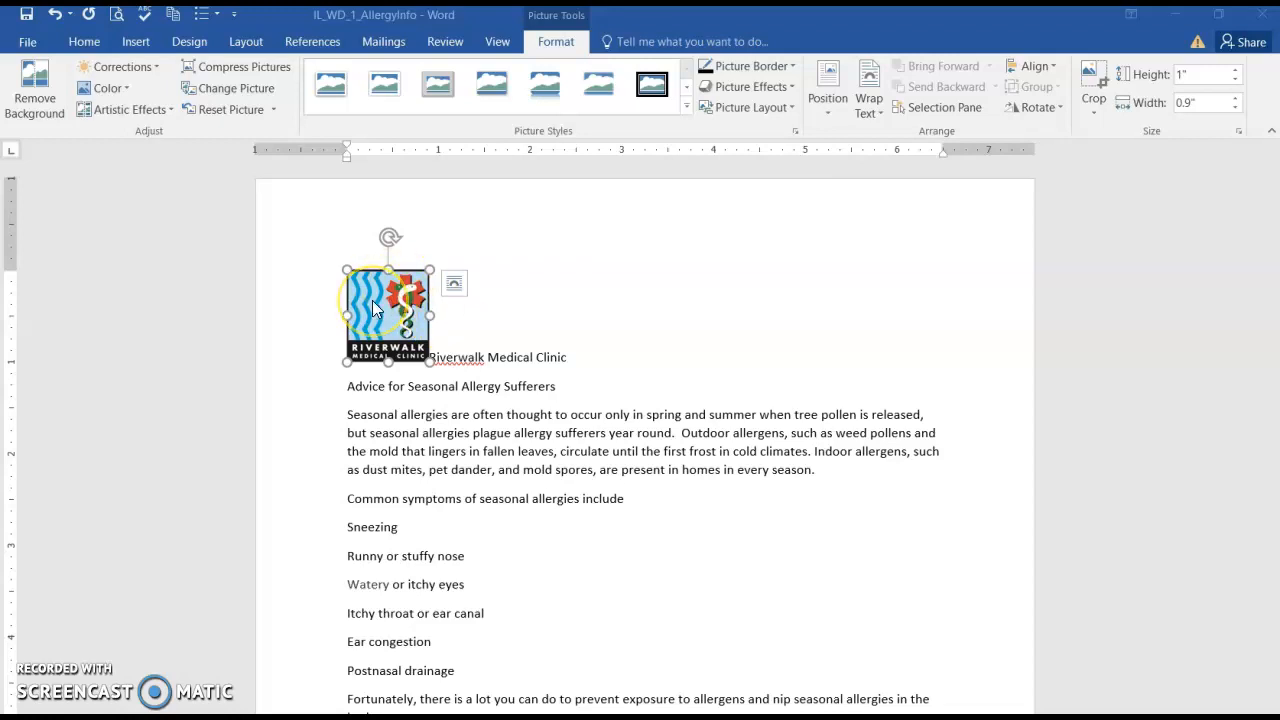
- Position the logo in Bottom Right with Square Text Wrapping
click(829, 97)
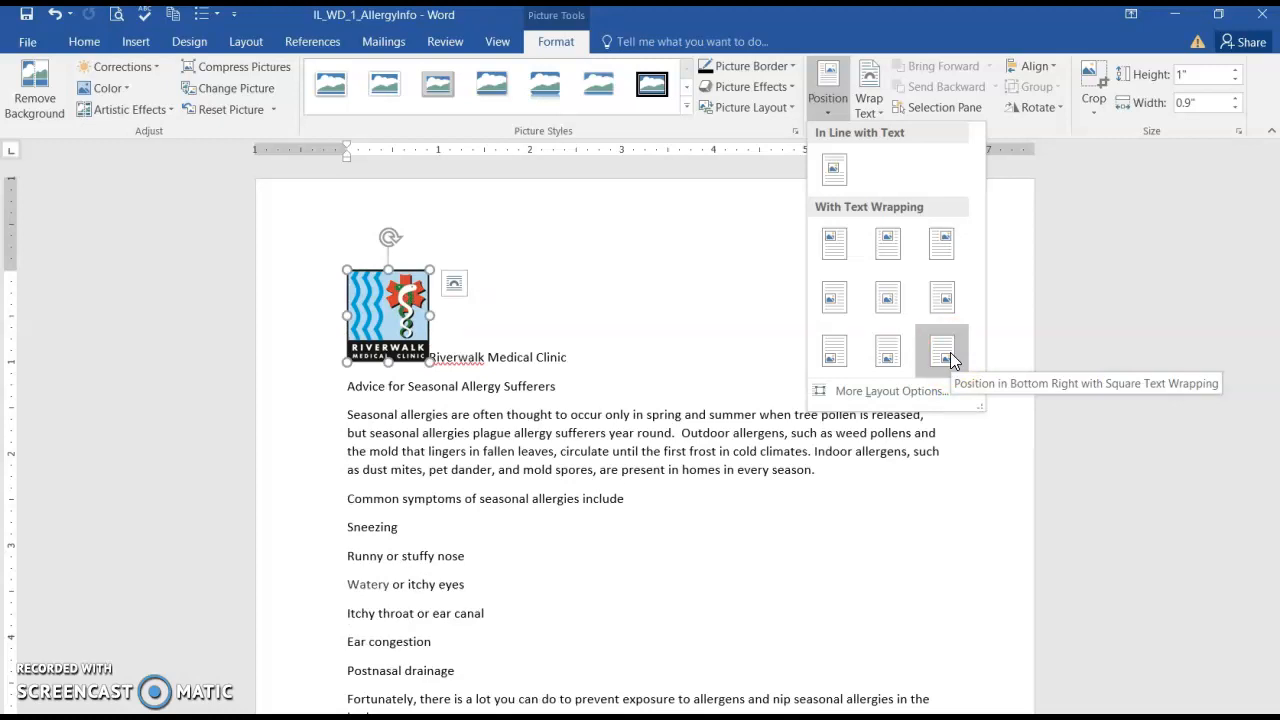
click(942, 350)
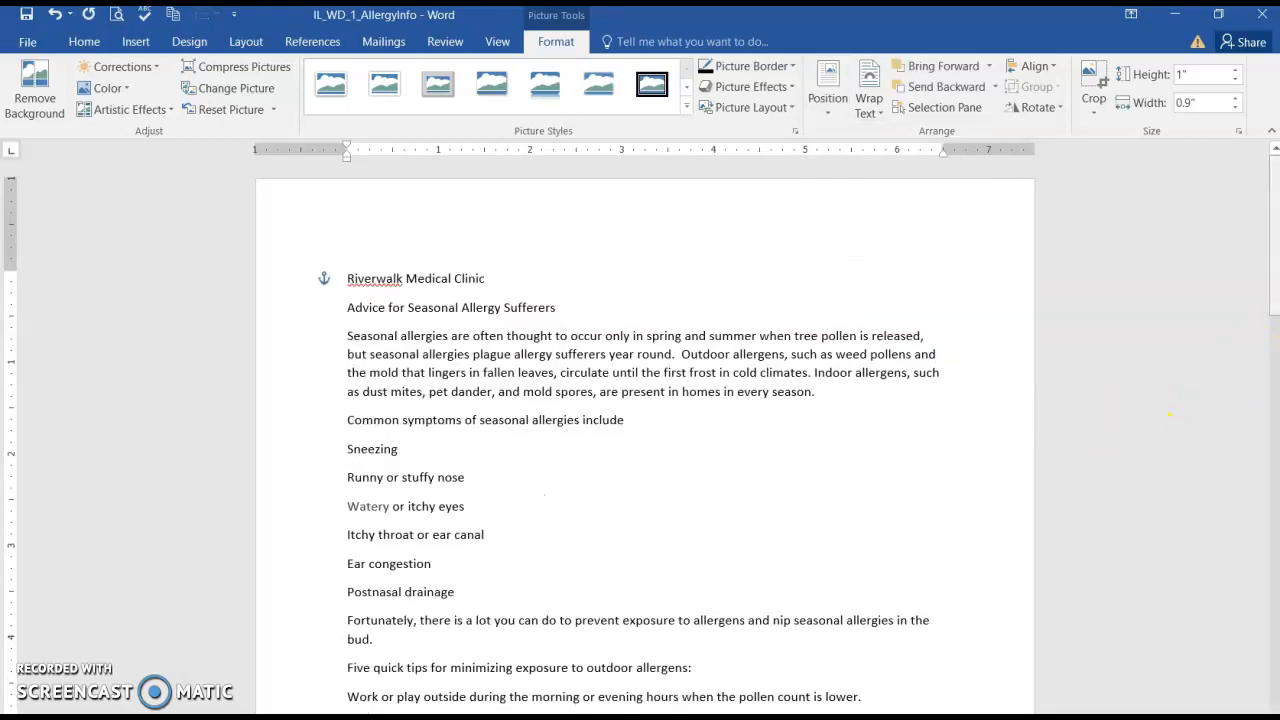
mouse_move(1275, 275)
mouse_down()
mouse_move(1277, 464)
mouse_move(1268, 287)
mouse_up()
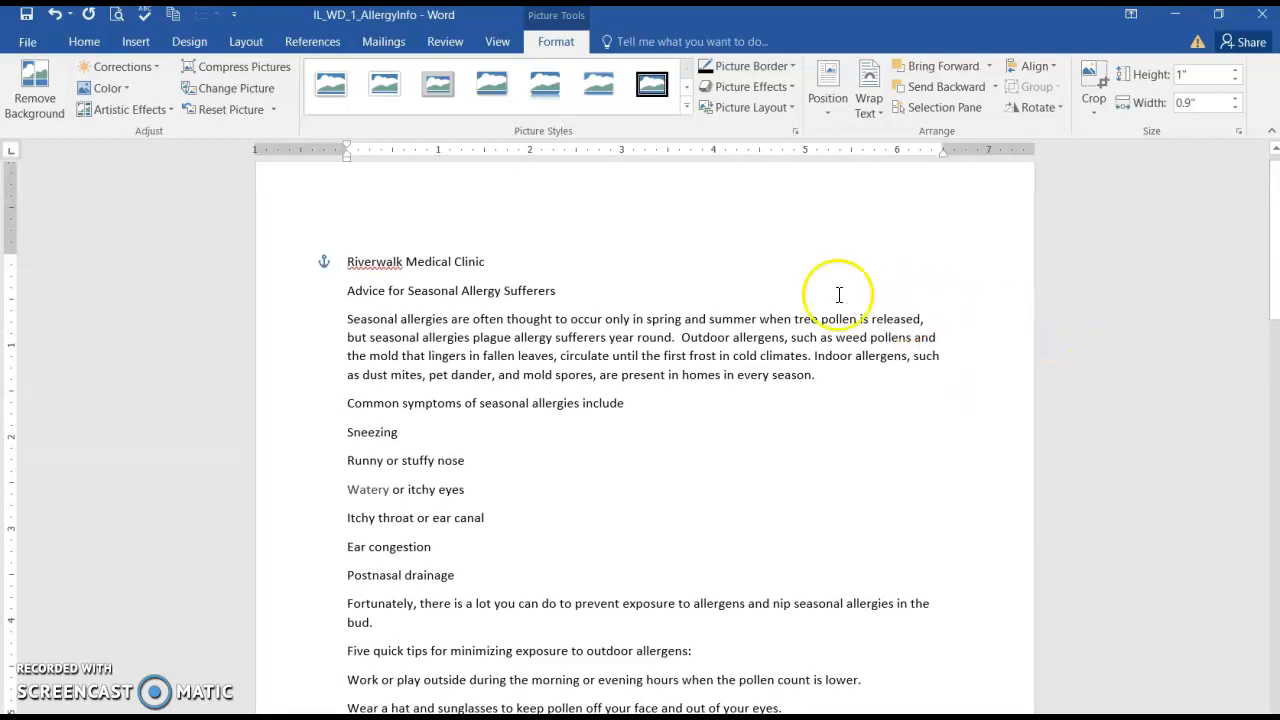
- Center the "Riverwalk Medical Clinic" and "Advice for Seasonal Allergy Sufferers" lines
click(278, 268)
drag(278, 268, 281, 289)
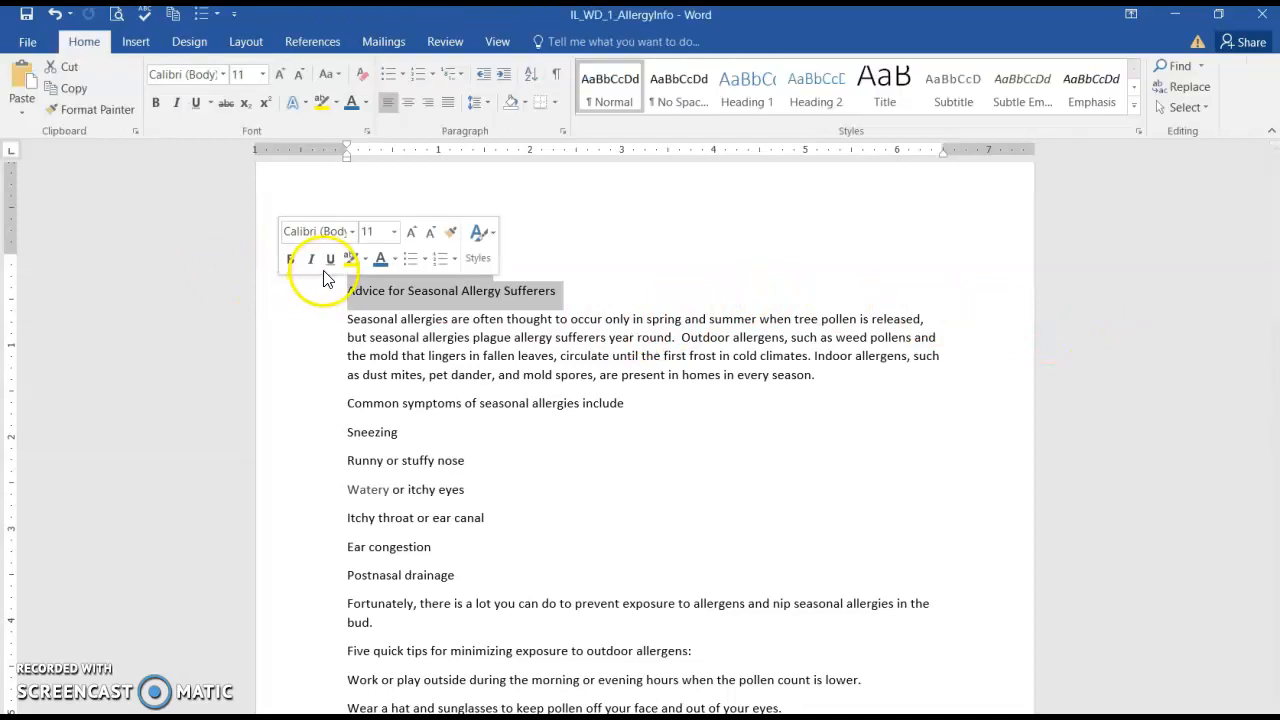
click(409, 105)
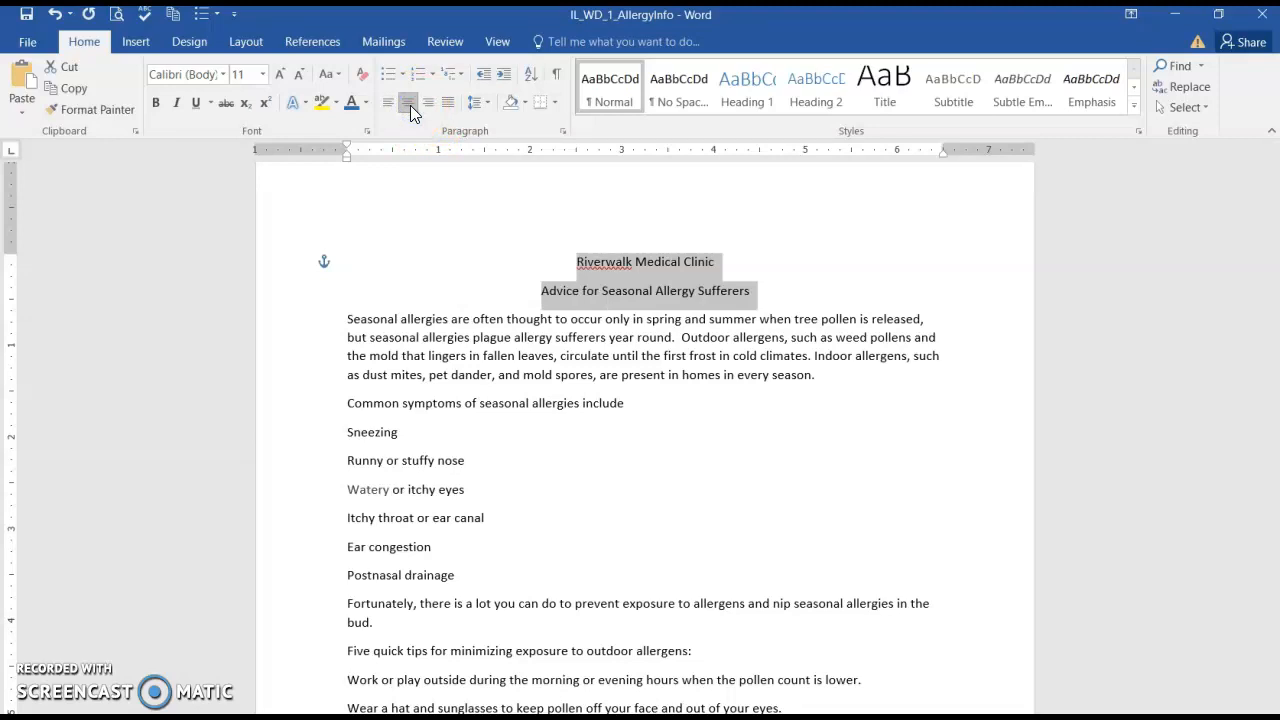
- Format the "Riverwalk Medical Clinic" line in Arial Black at 18 points
click(272, 267)
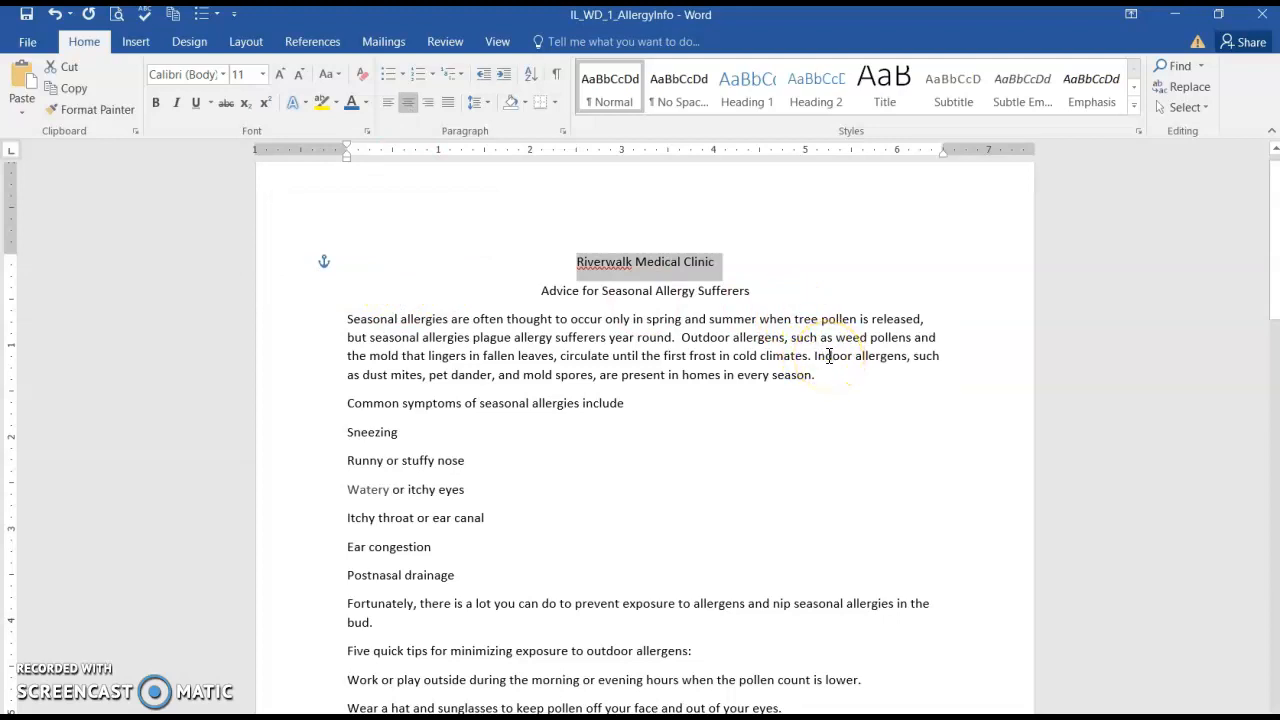
click(224, 74)
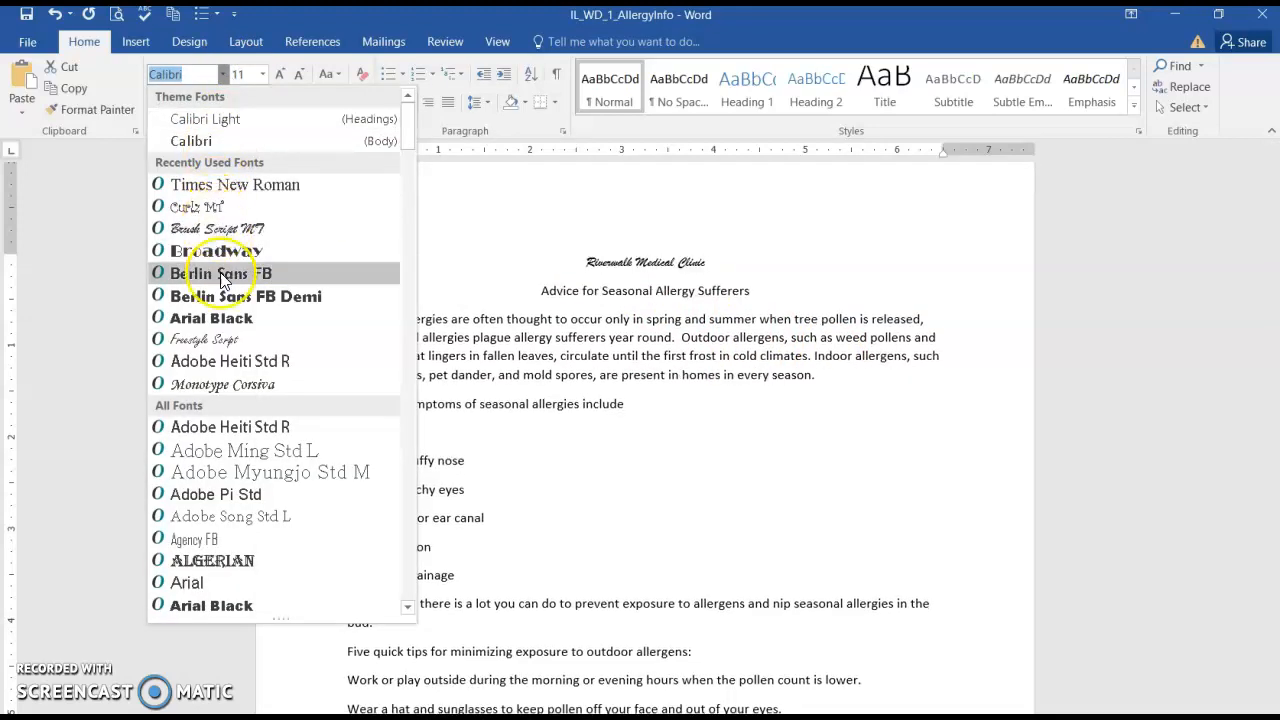
click(243, 608)
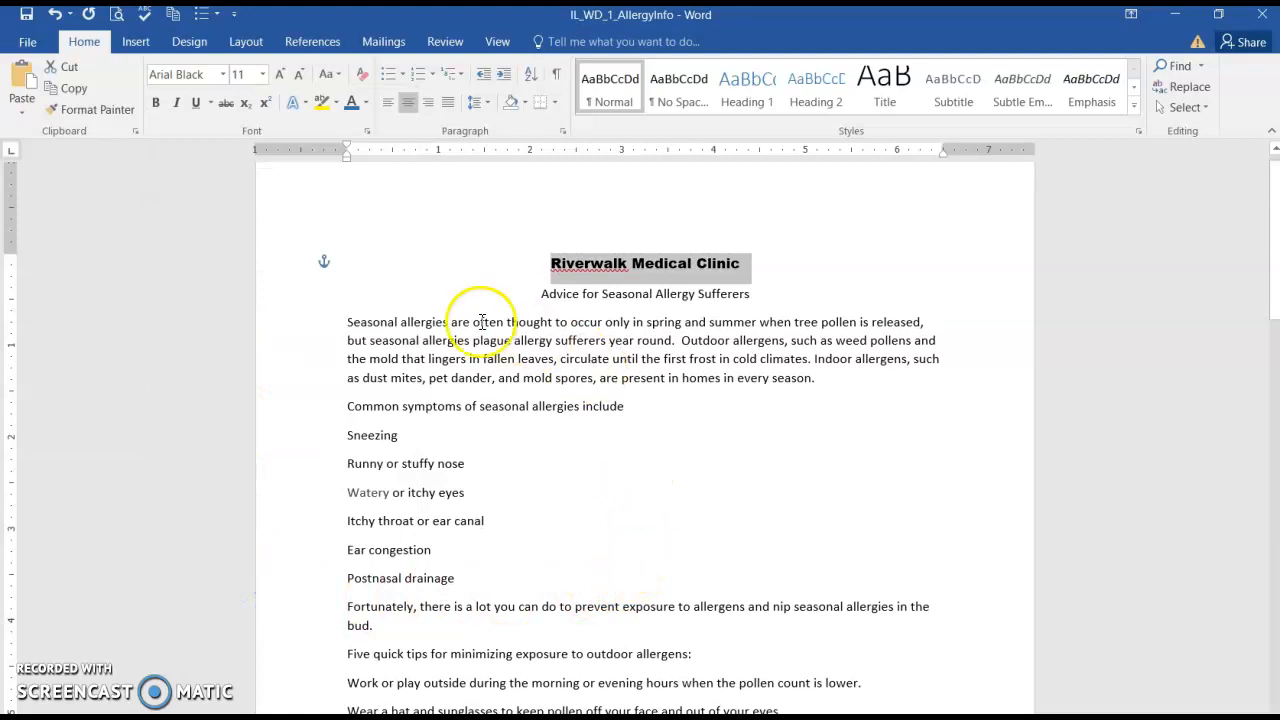
click(263, 74)
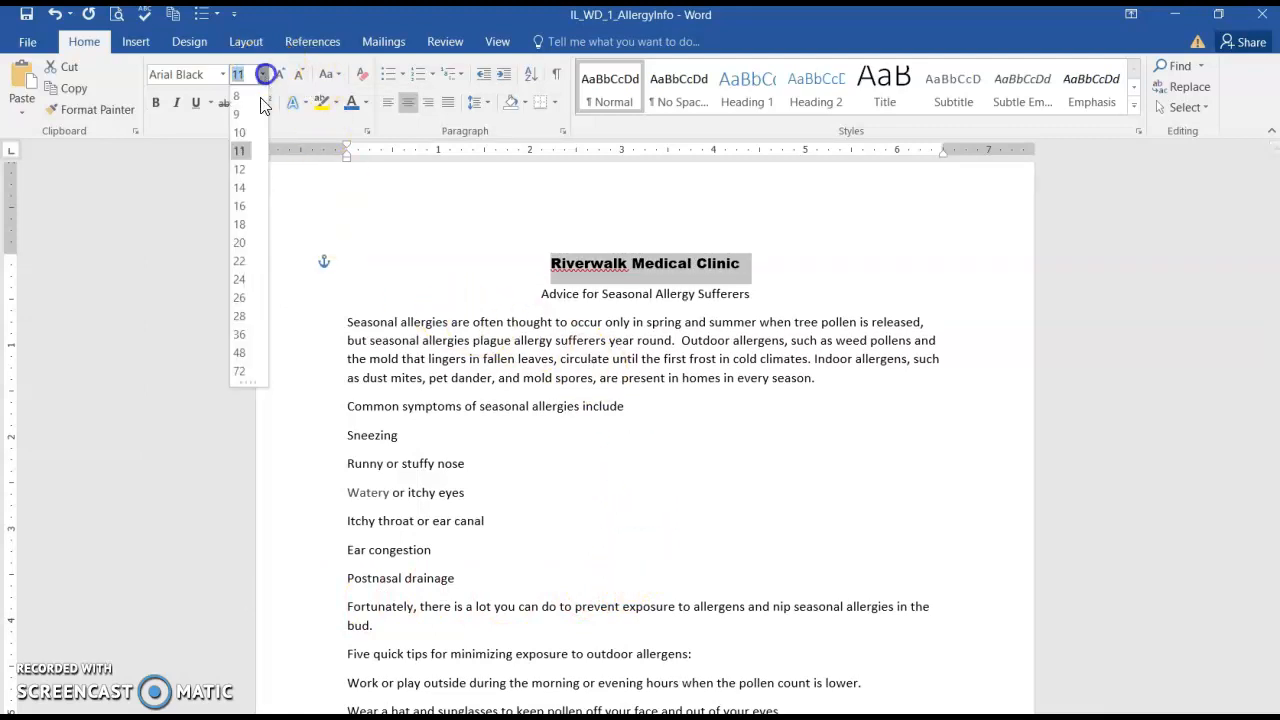
click(240, 224)
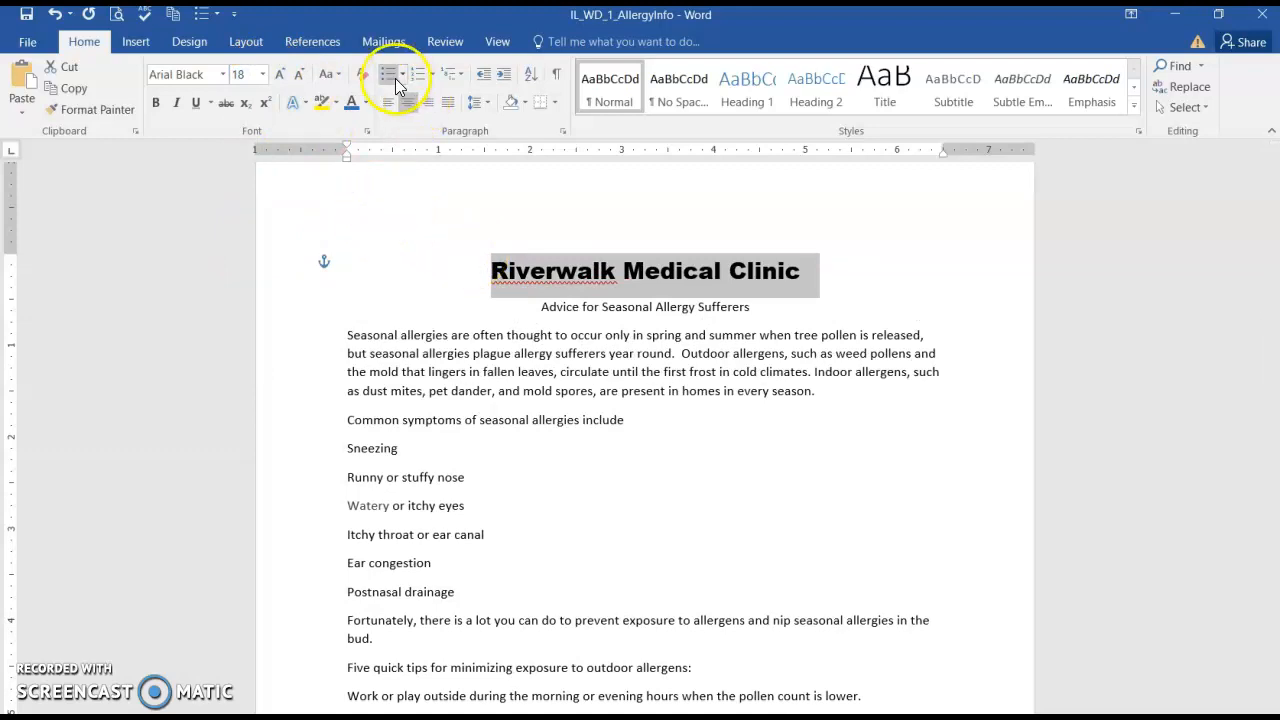
- Color the "Riverwalk Medical Clinic" line Orange, Accent 2 and apply the first Outer shadow text effect
click(366, 102)
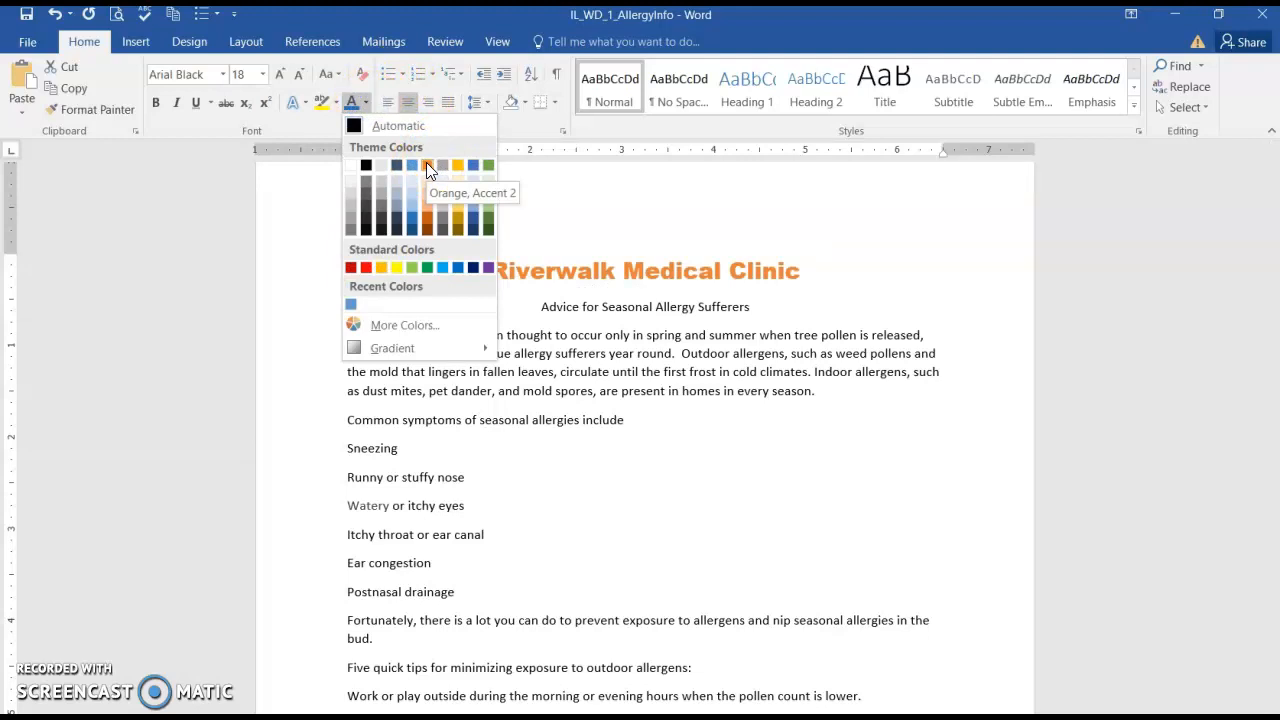
click(427, 164)
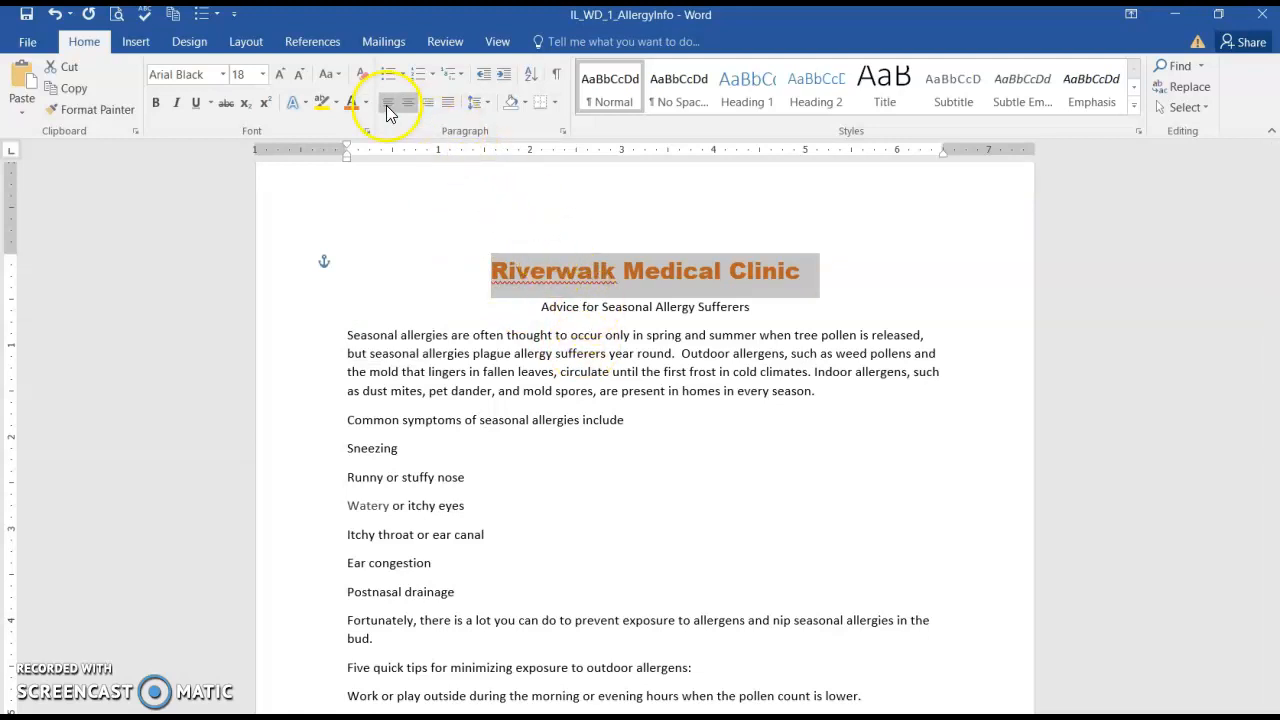
click(304, 104)
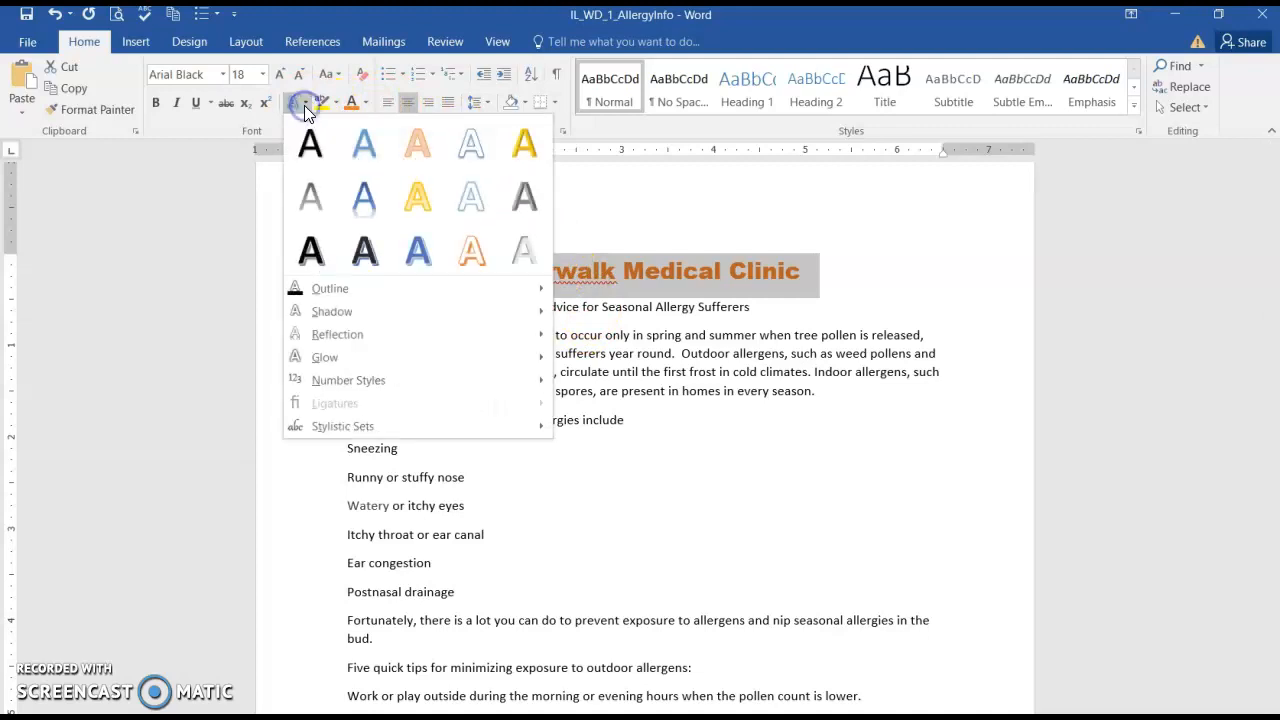
mouse_move(323, 322)
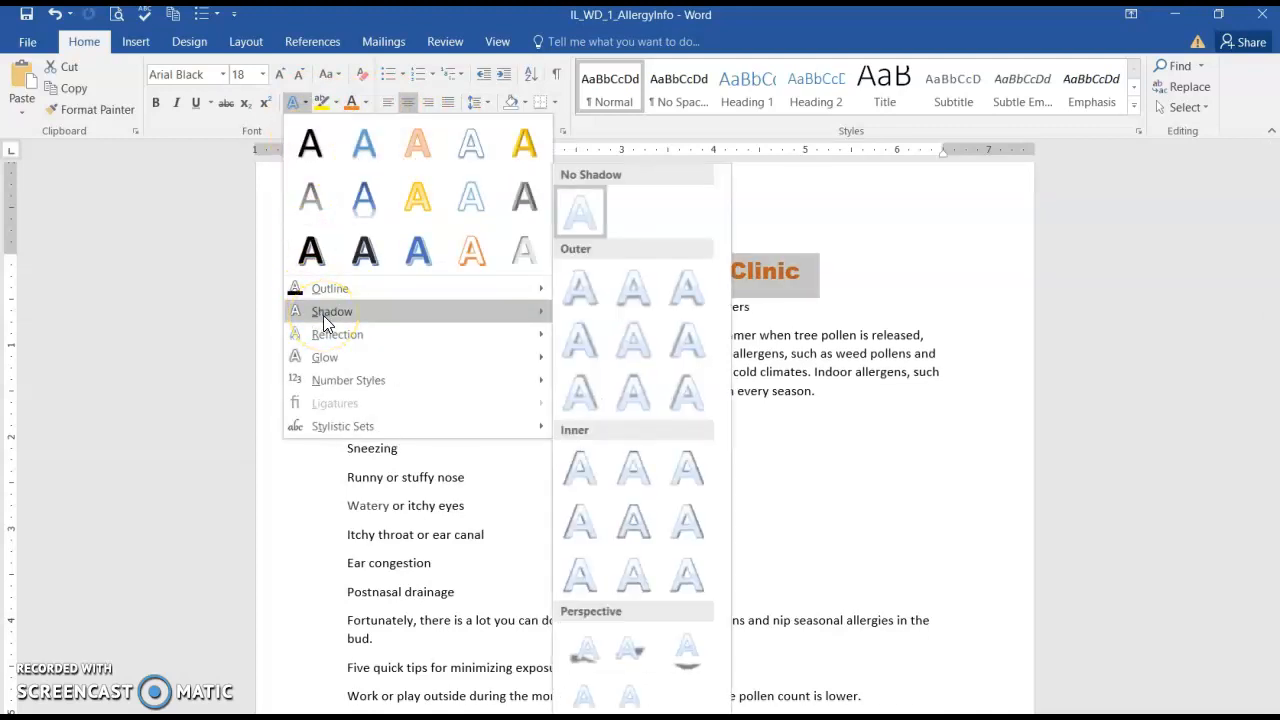
click(583, 295)
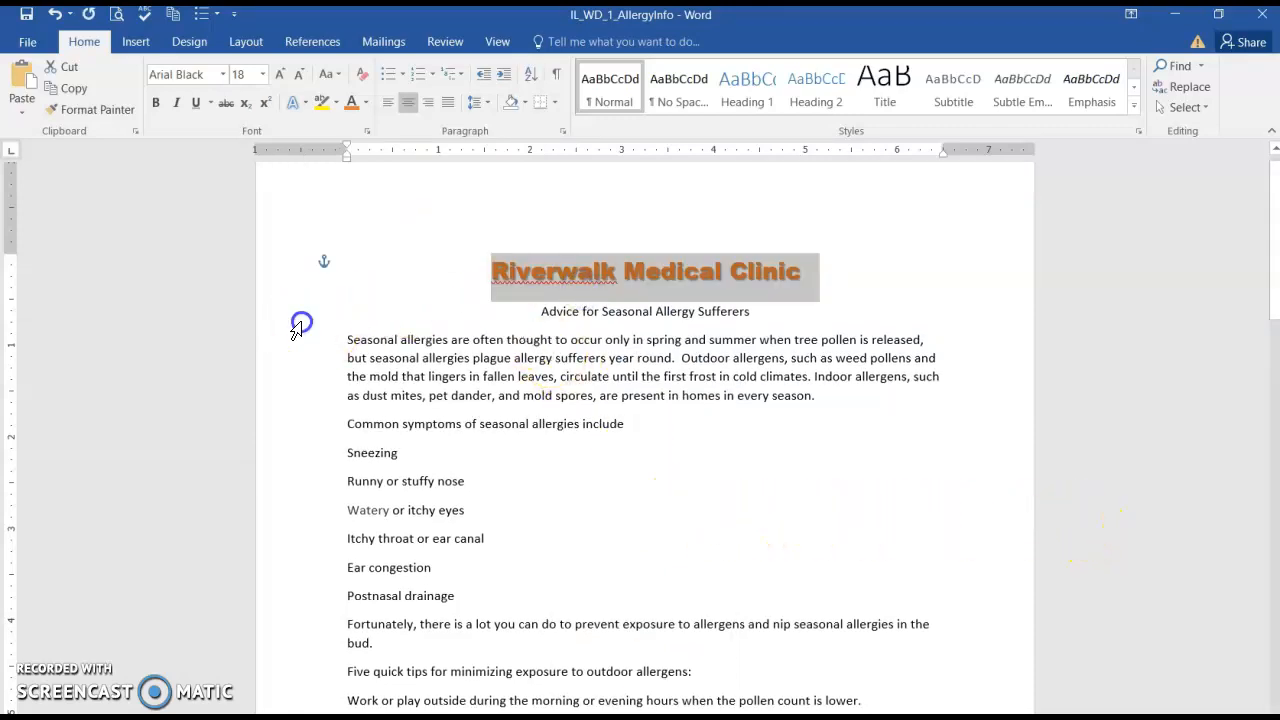
- Format the "Advice for Seasonal Allergy Sufferers" line in Arial Black at 28 points
click(299, 324)
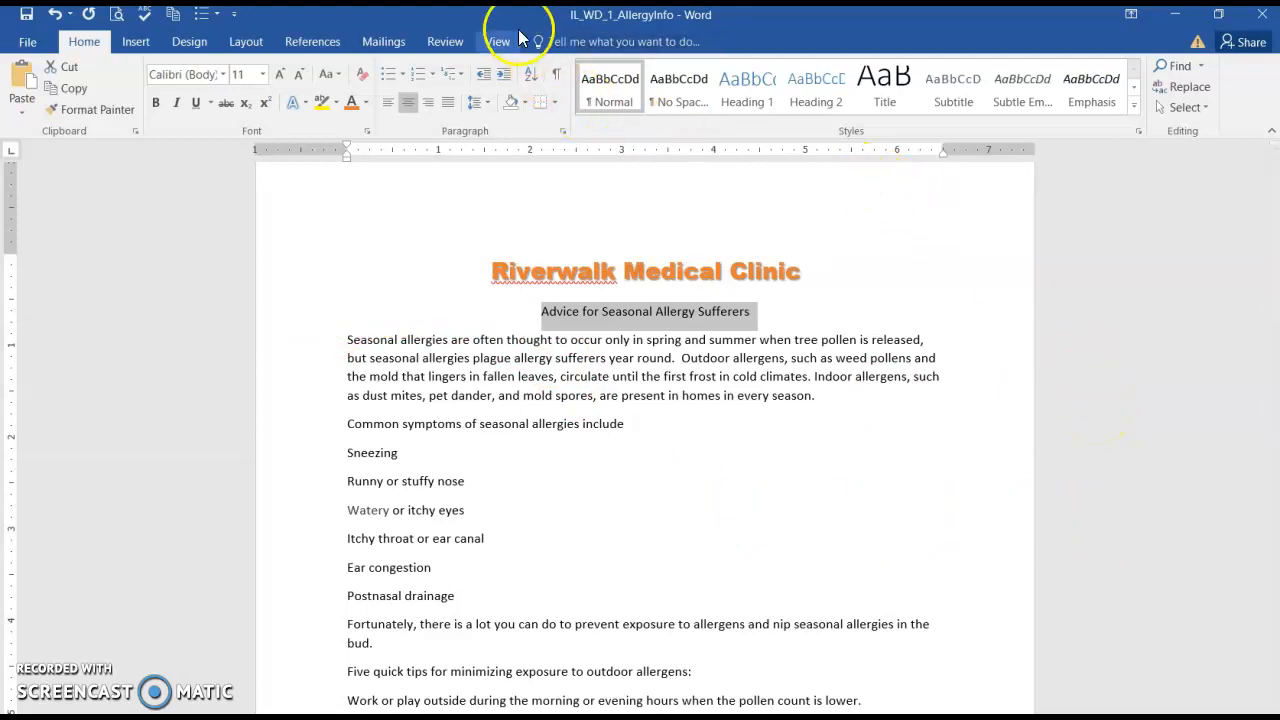
click(263, 74)
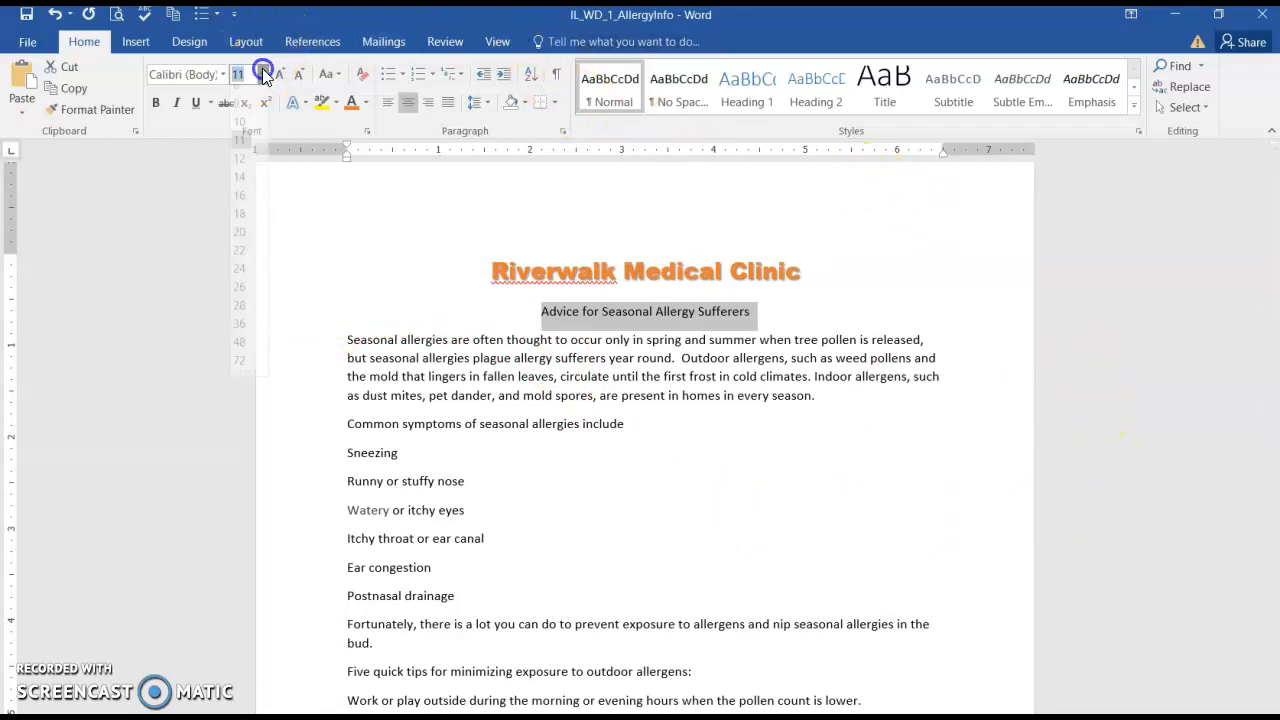
click(243, 314)
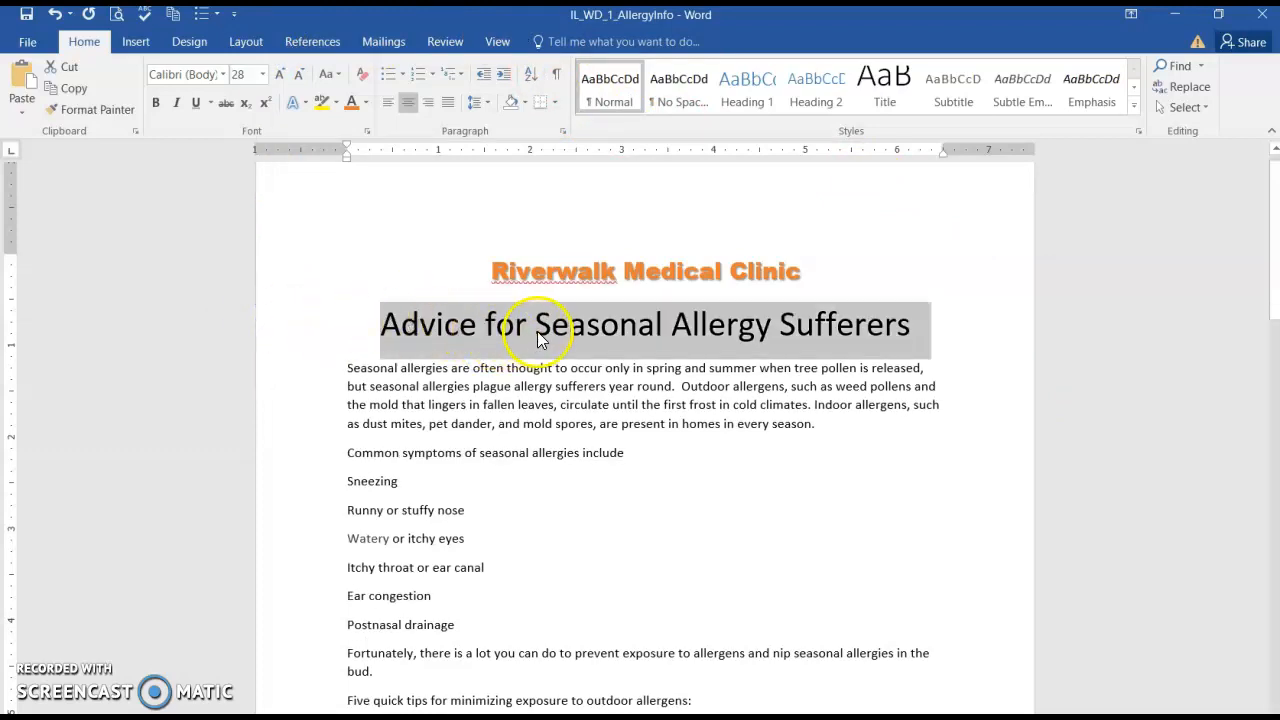
click(222, 76)
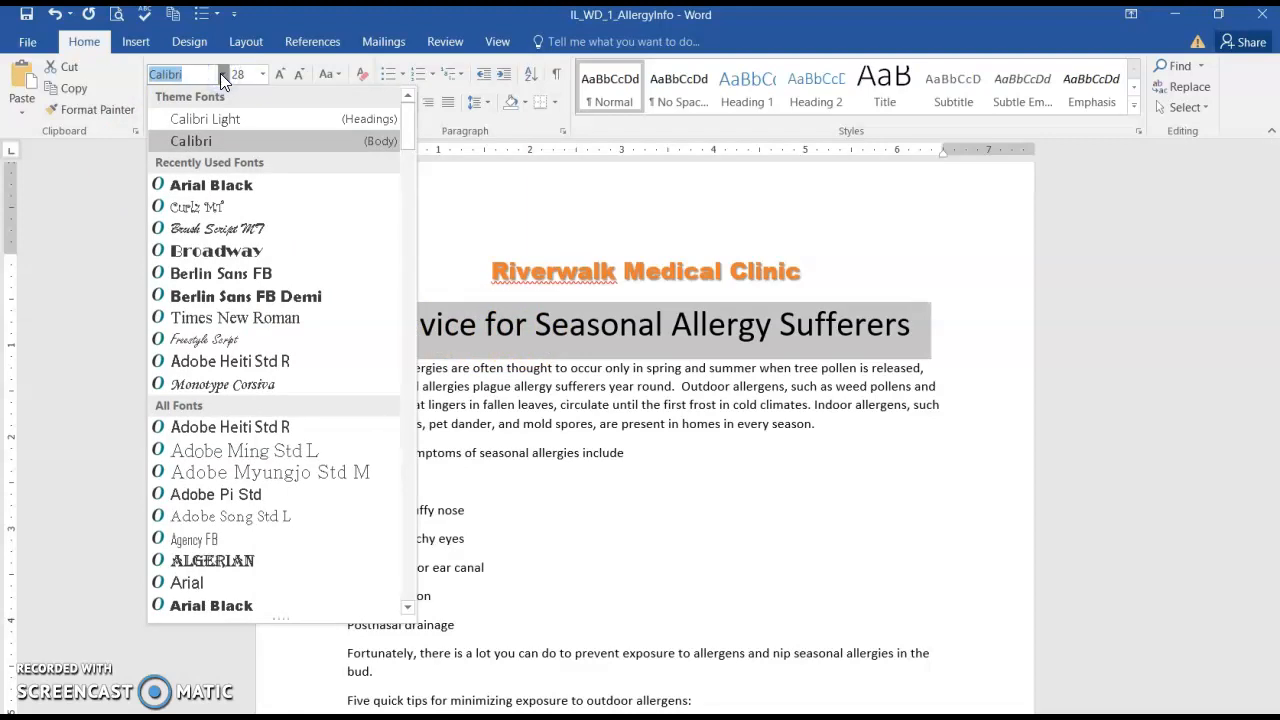
click(240, 195)
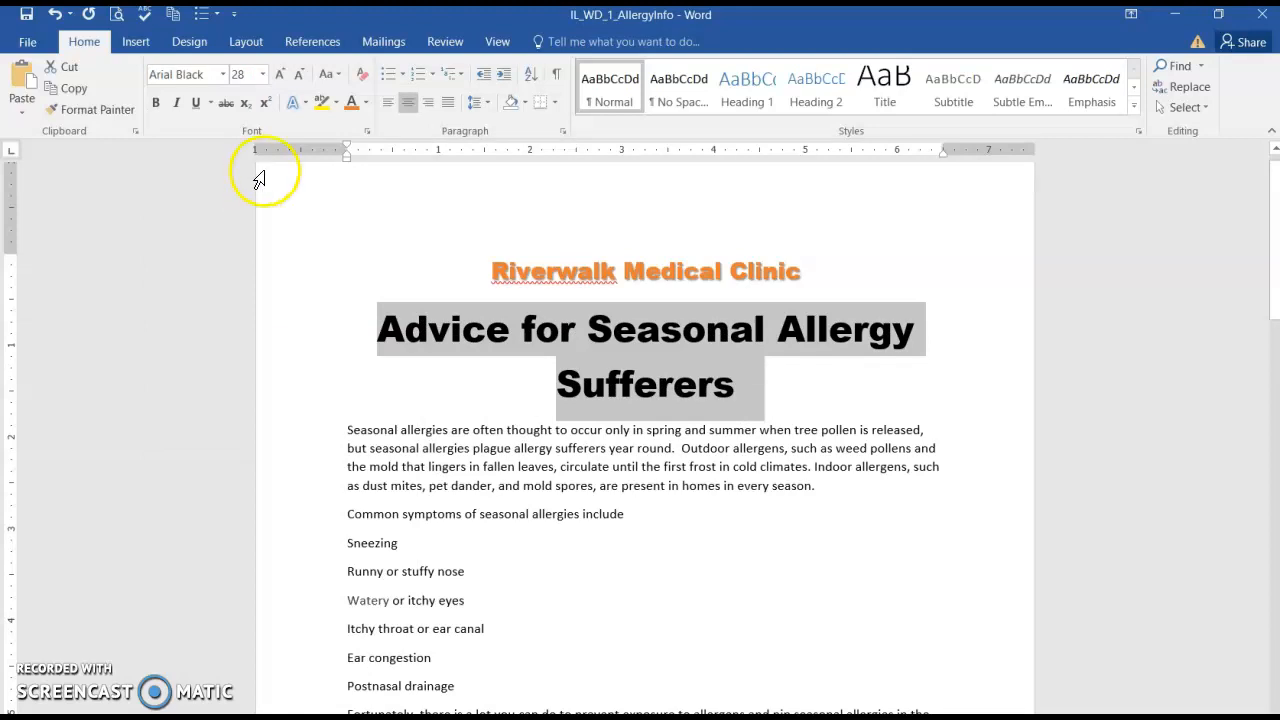
- Give the "Advice for Seasonal Allergy Sufferers" line the lighter blue theme color in the base row and the first Outer shadow text effect
click(367, 106)
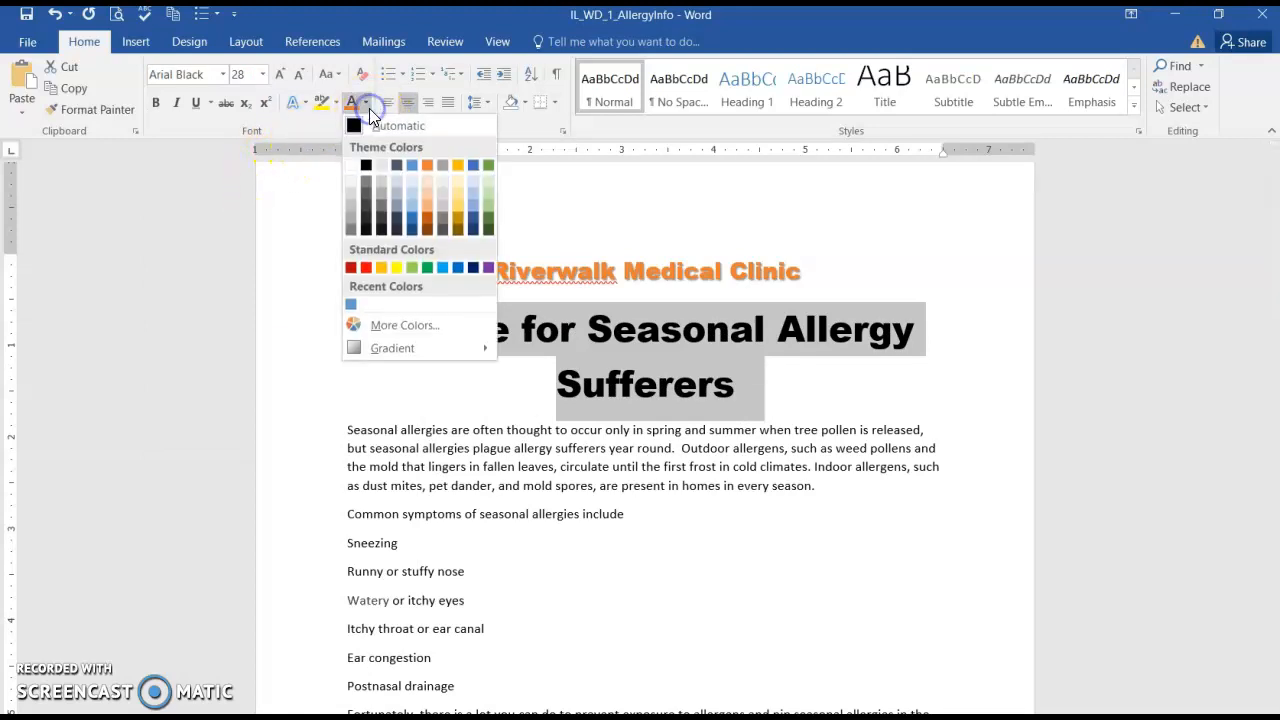
click(410, 165)
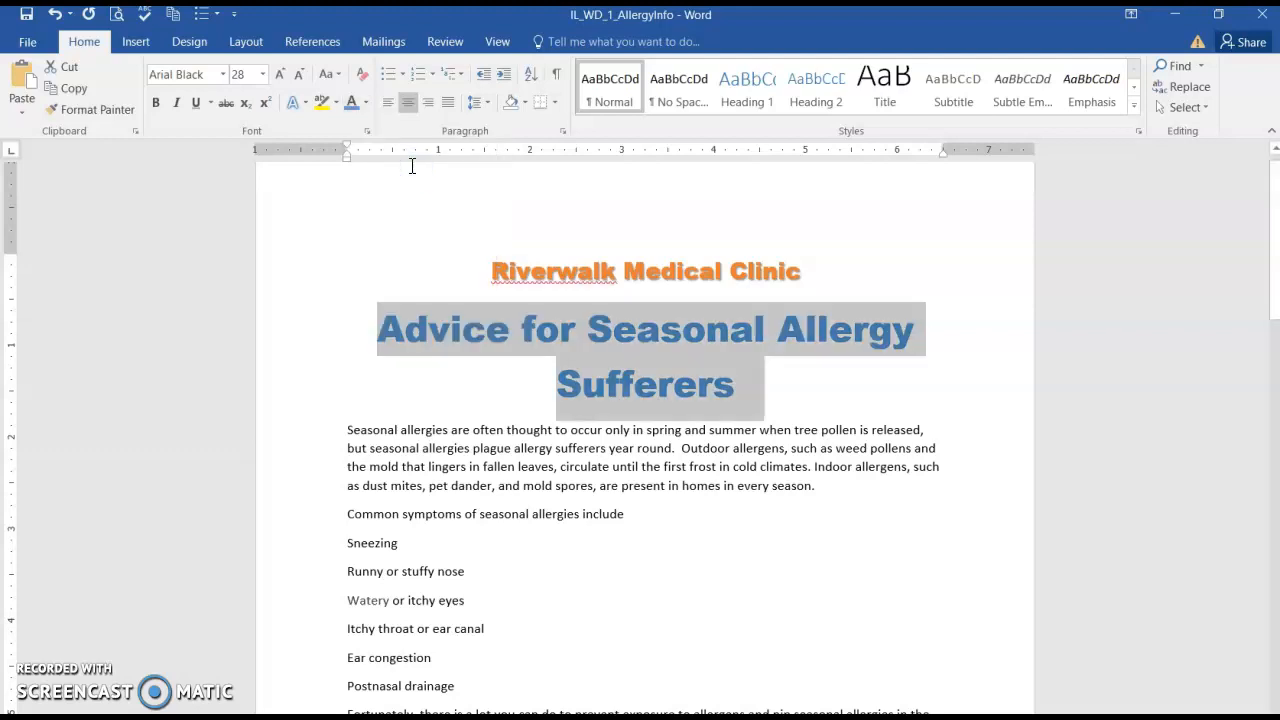
click(294, 102)
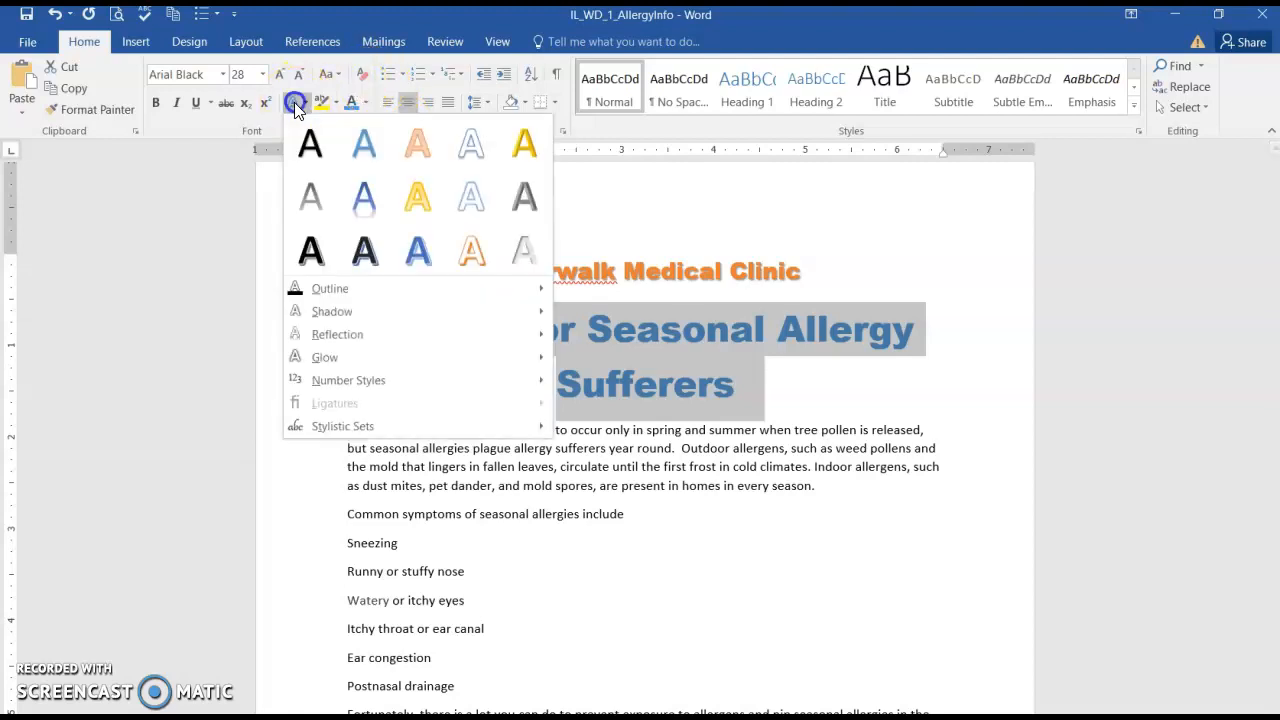
mouse_move(325, 320)
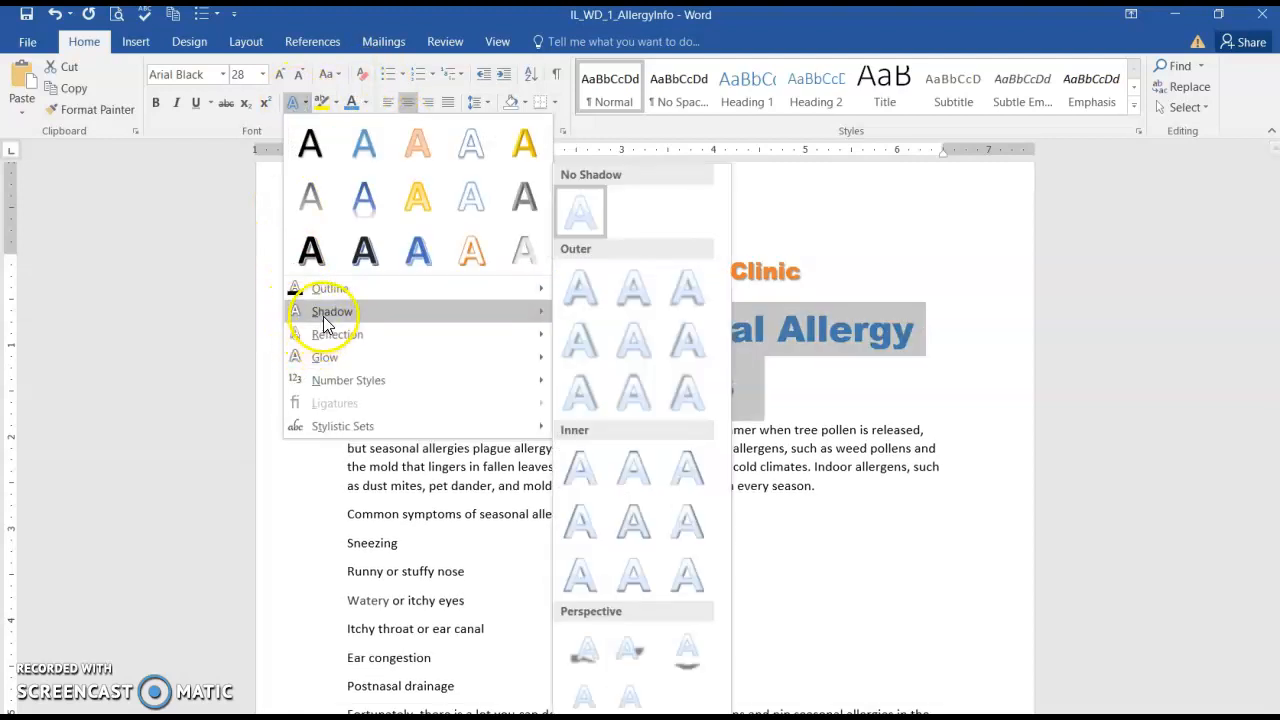
click(599, 284)
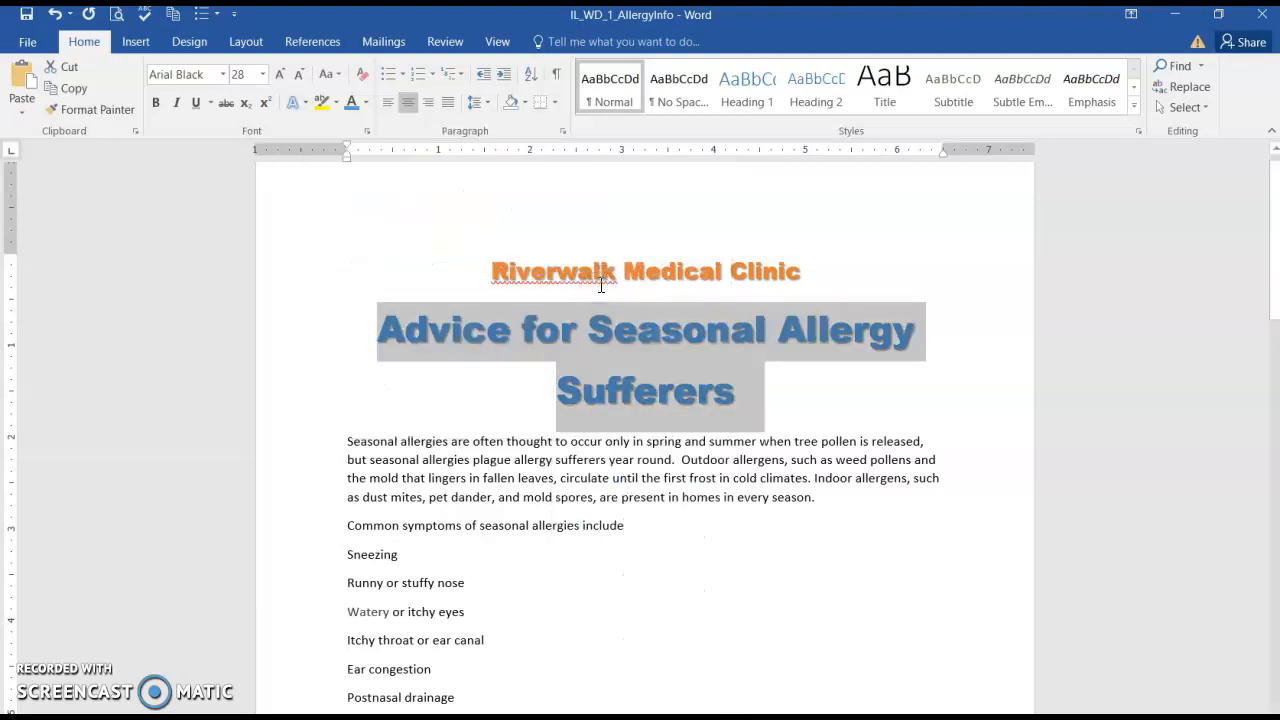
- Italicize the whole first body paragraph, beginning "Seasonal allergies are often thought"
click(549, 478)
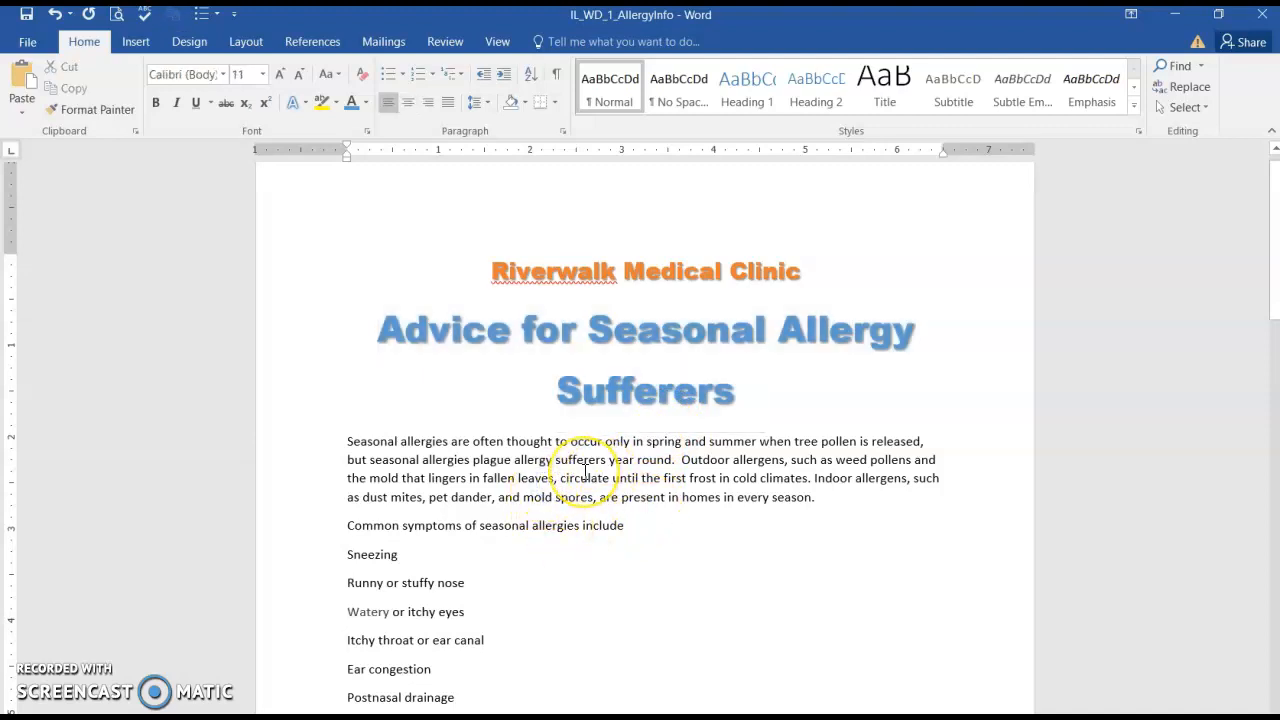
triple_click(584, 479)
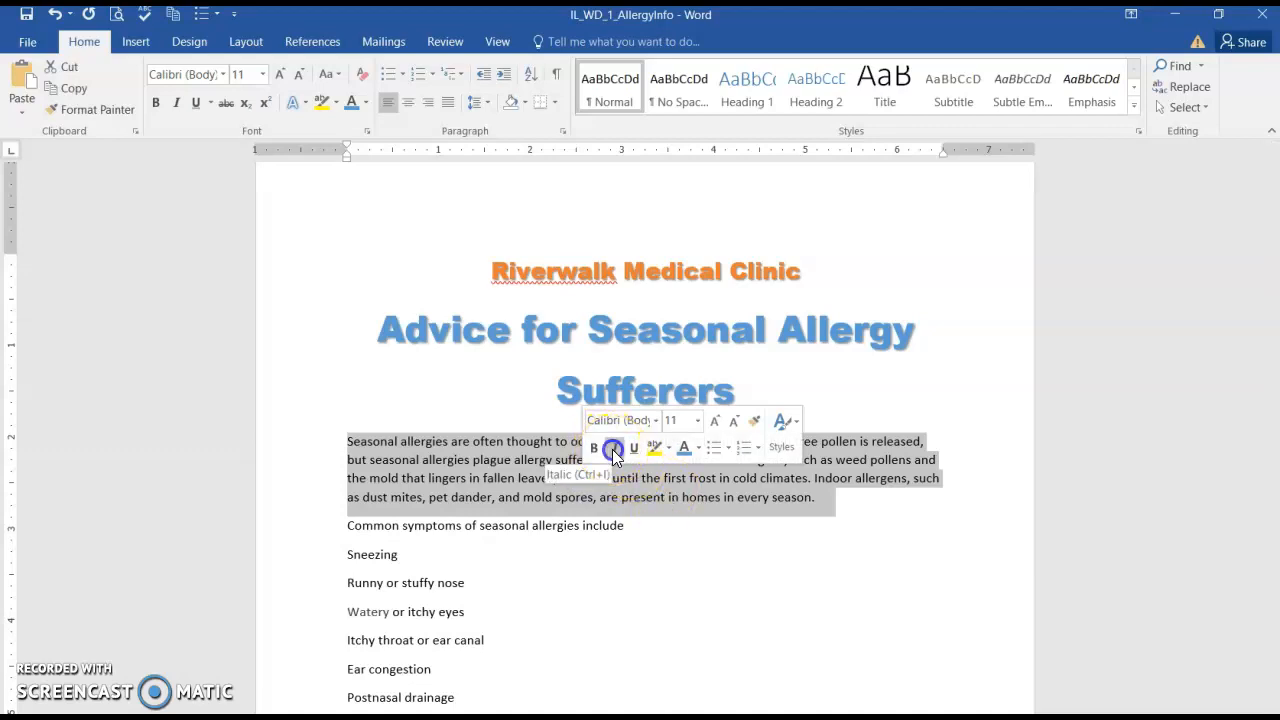
click(614, 448)
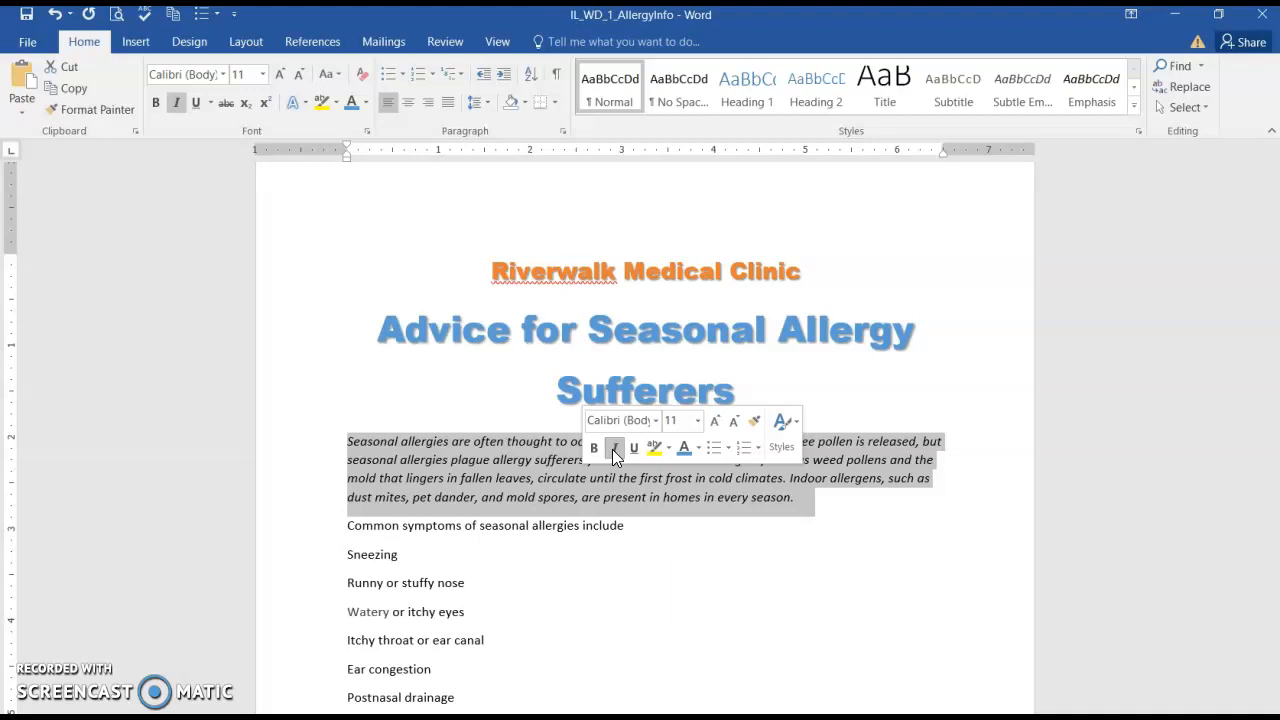
click(456, 520)
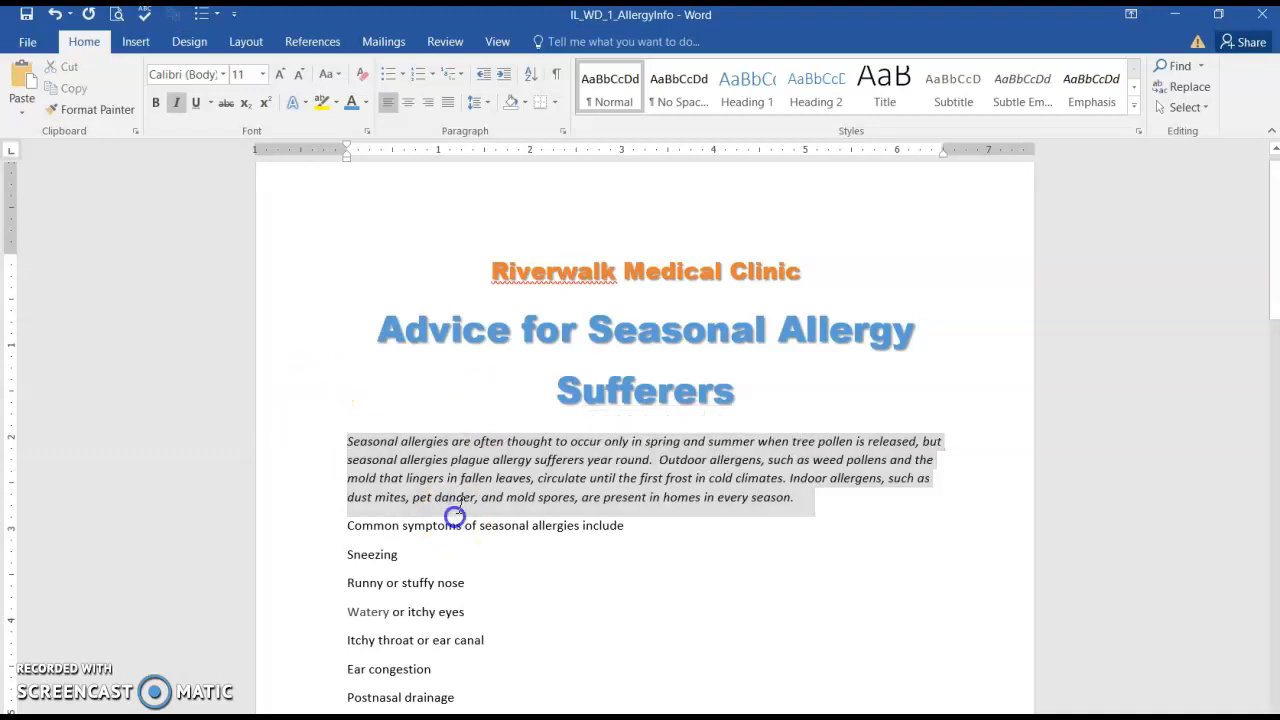
- Apply the Narrow page margins of 0.5 inch on all sides to the document
click(493, 272)
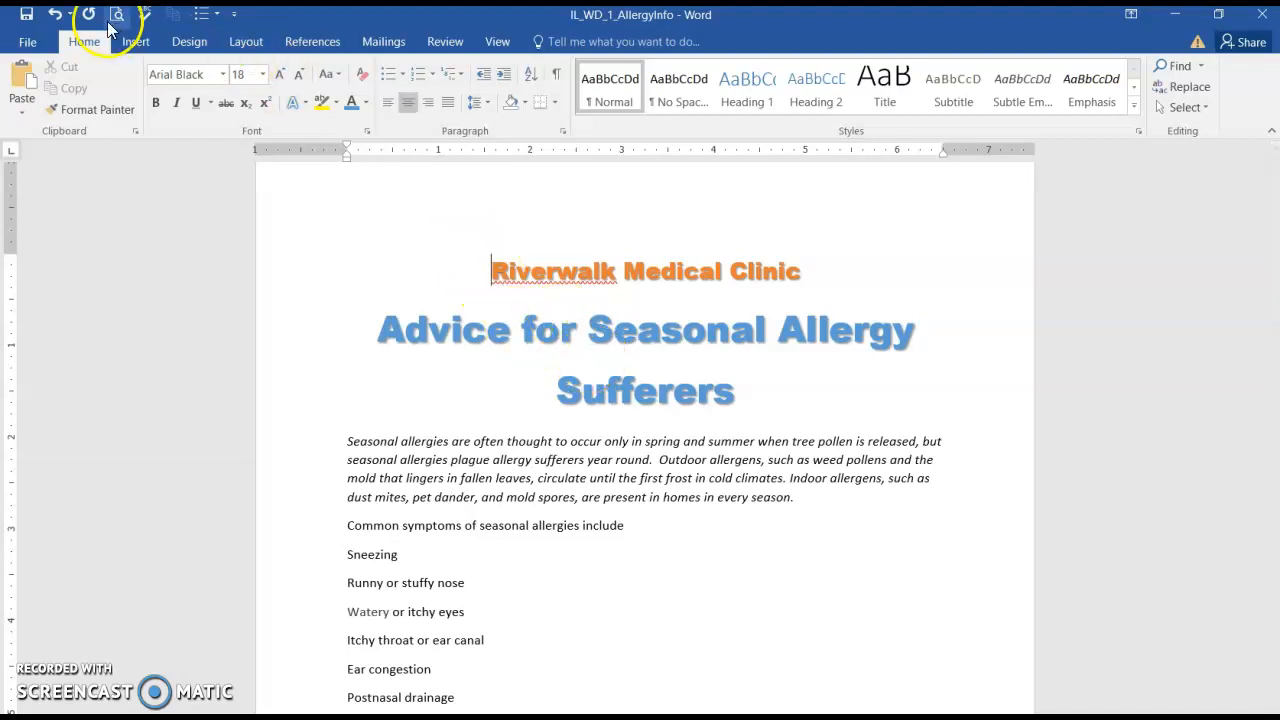
click(242, 41)
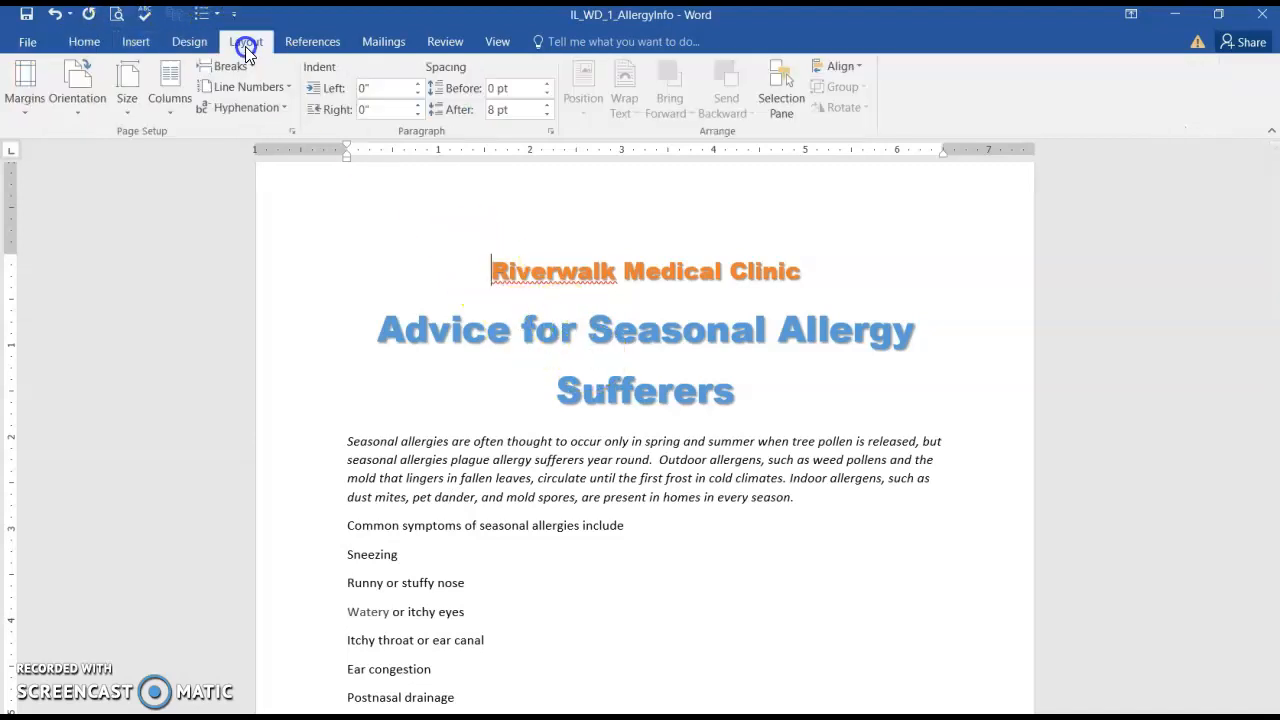
click(10, 96)
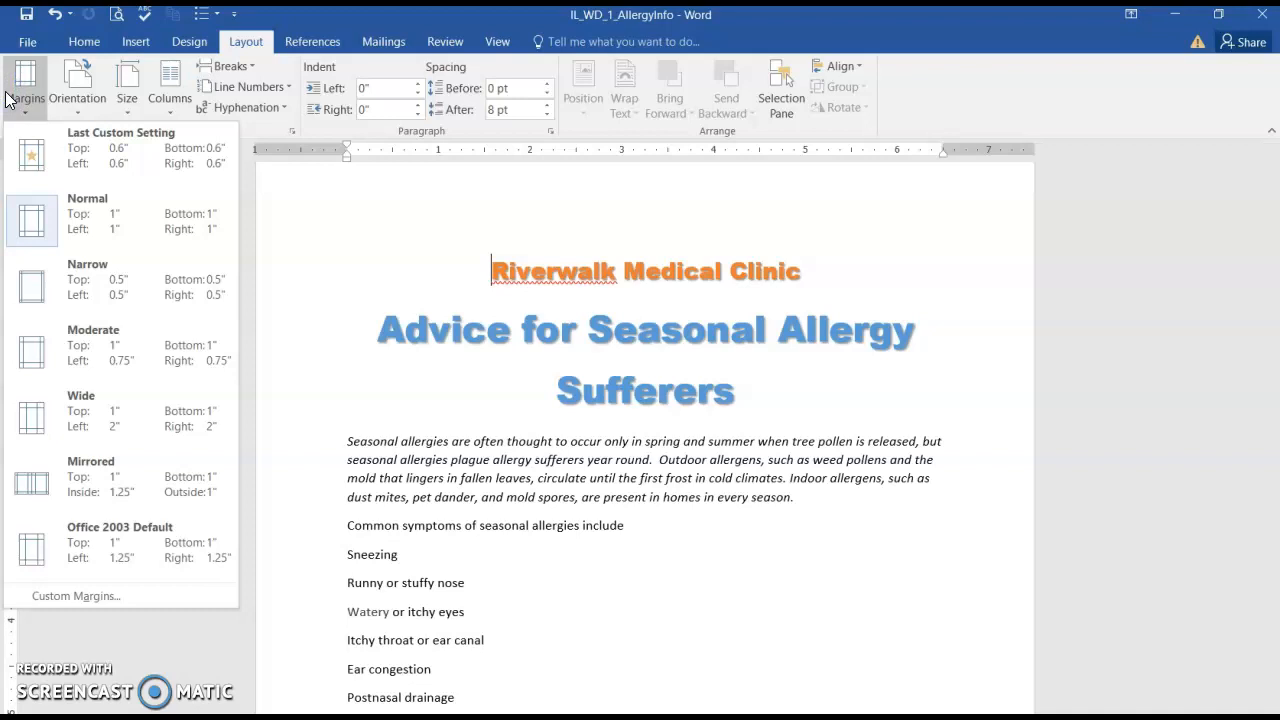
click(123, 603)
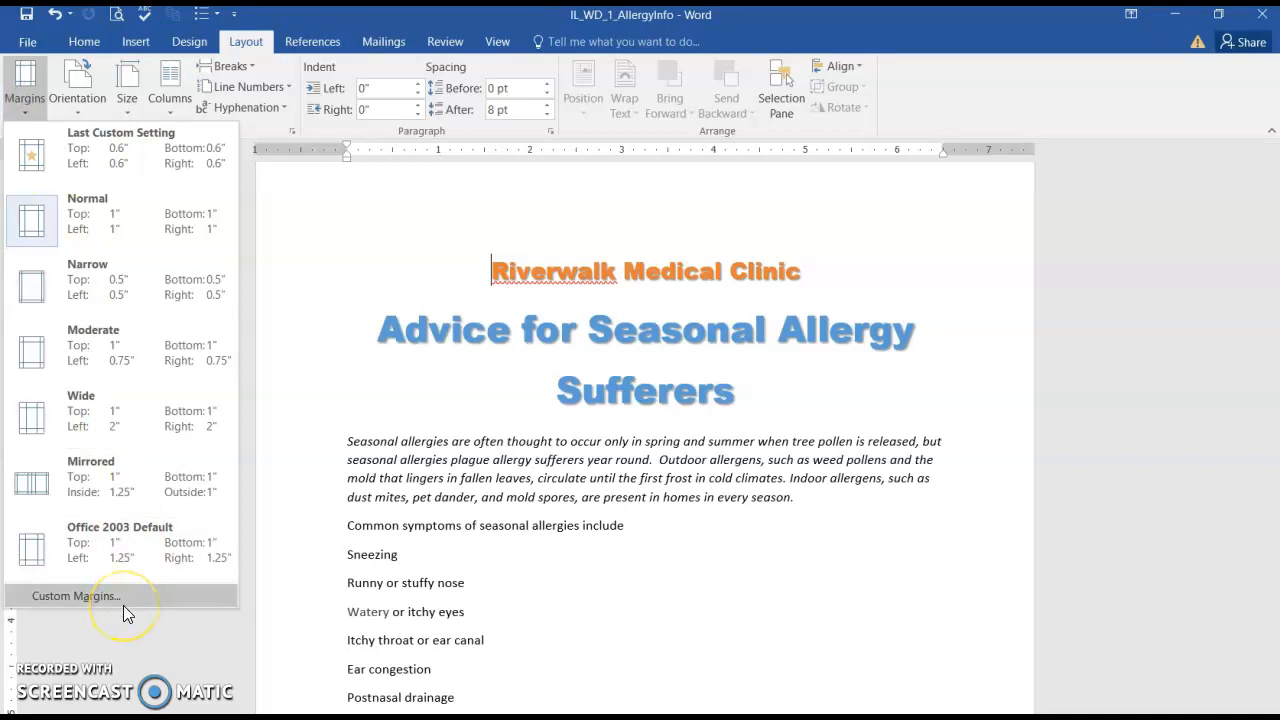
click(123, 605)
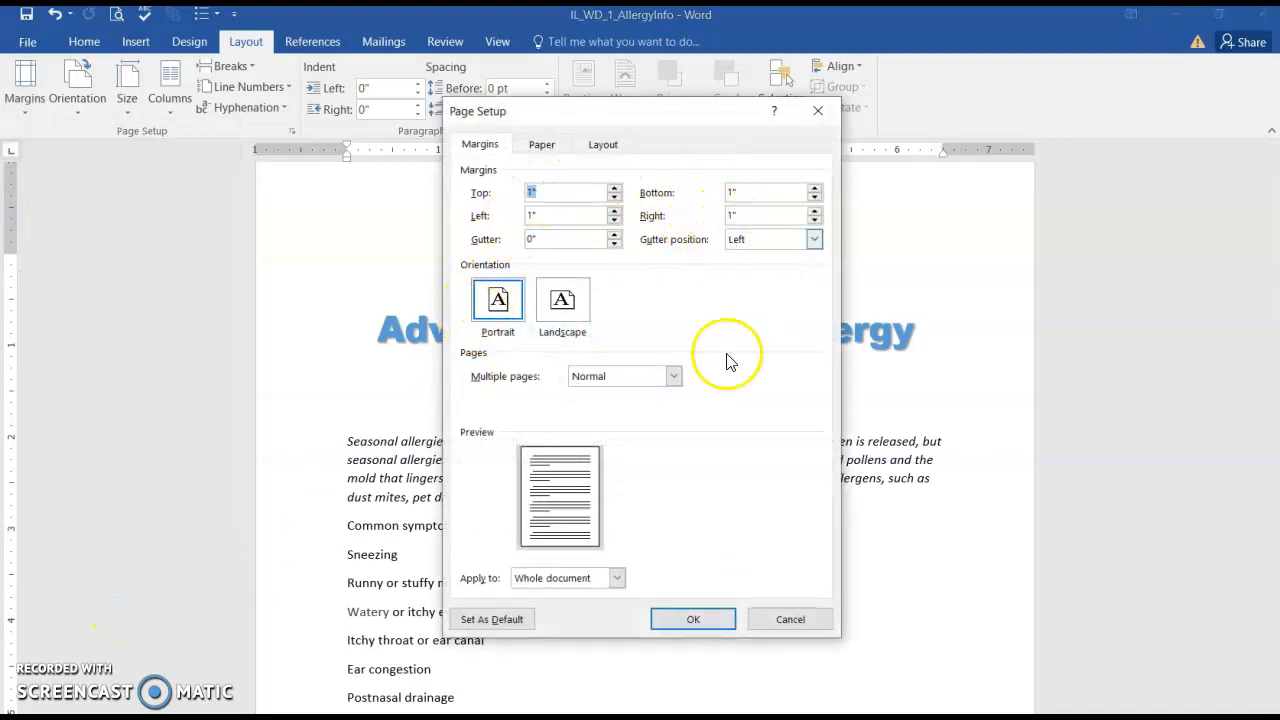
click(771, 621)
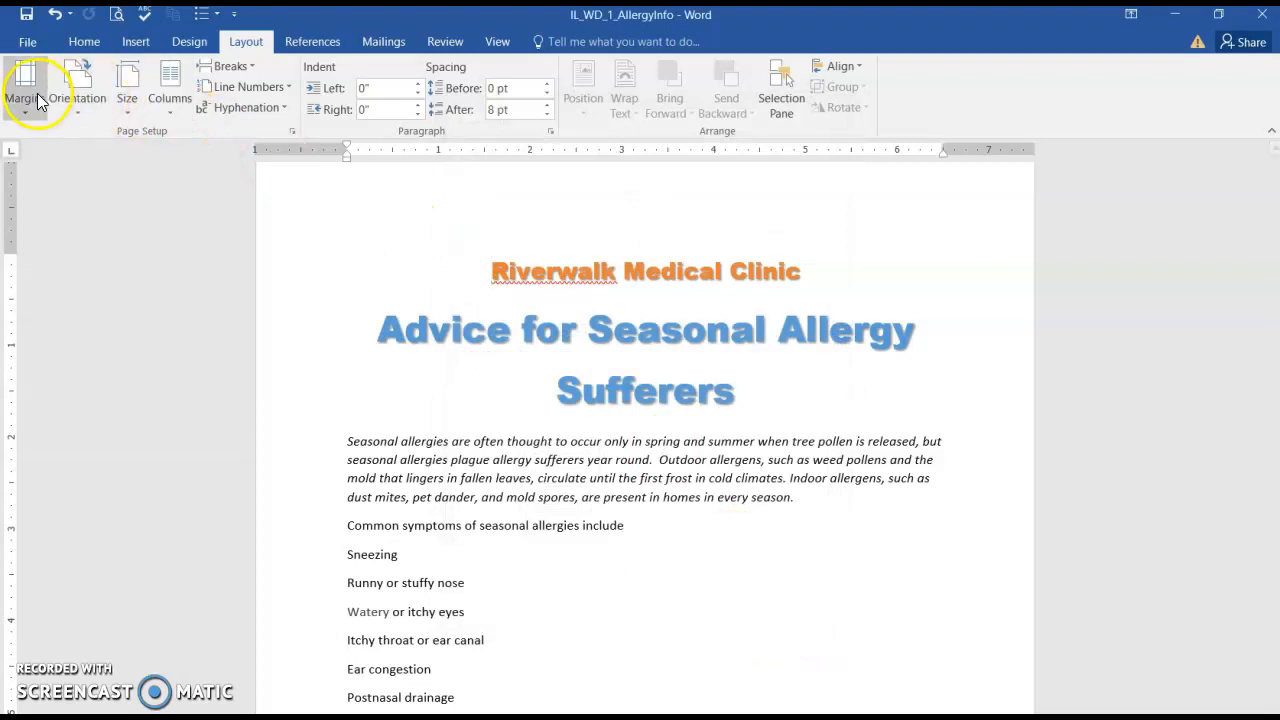
click(33, 97)
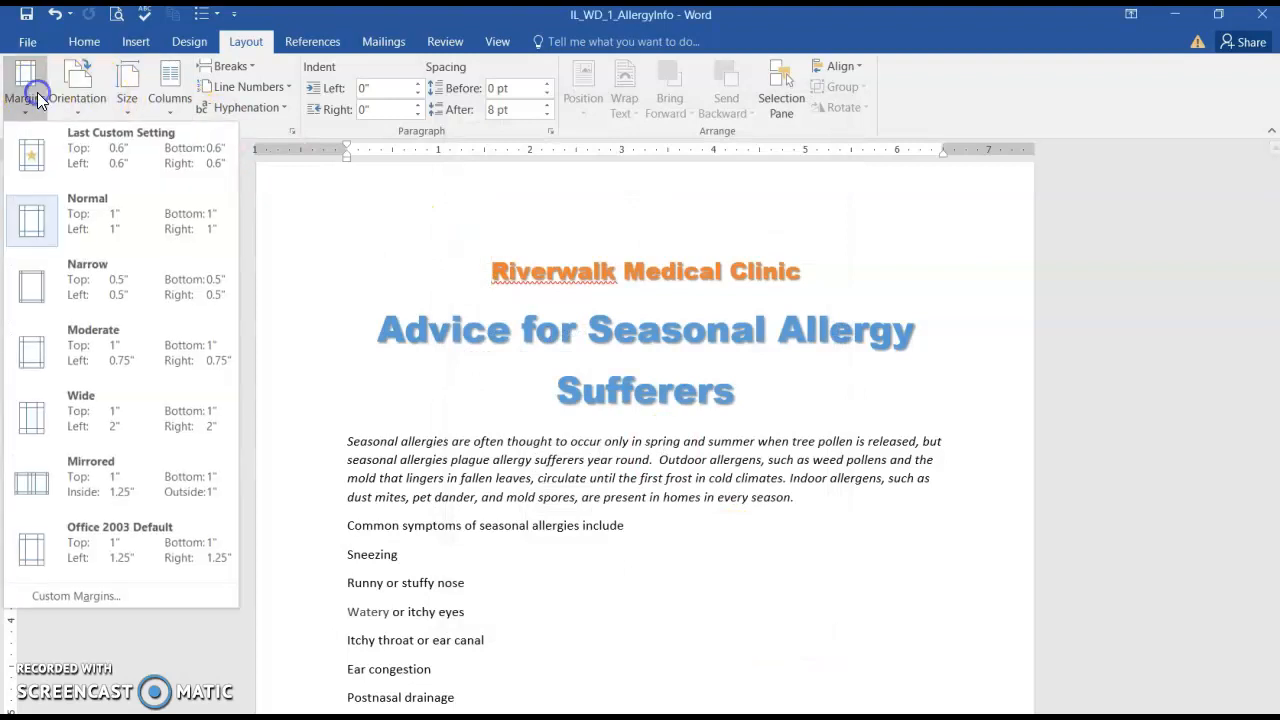
click(143, 295)
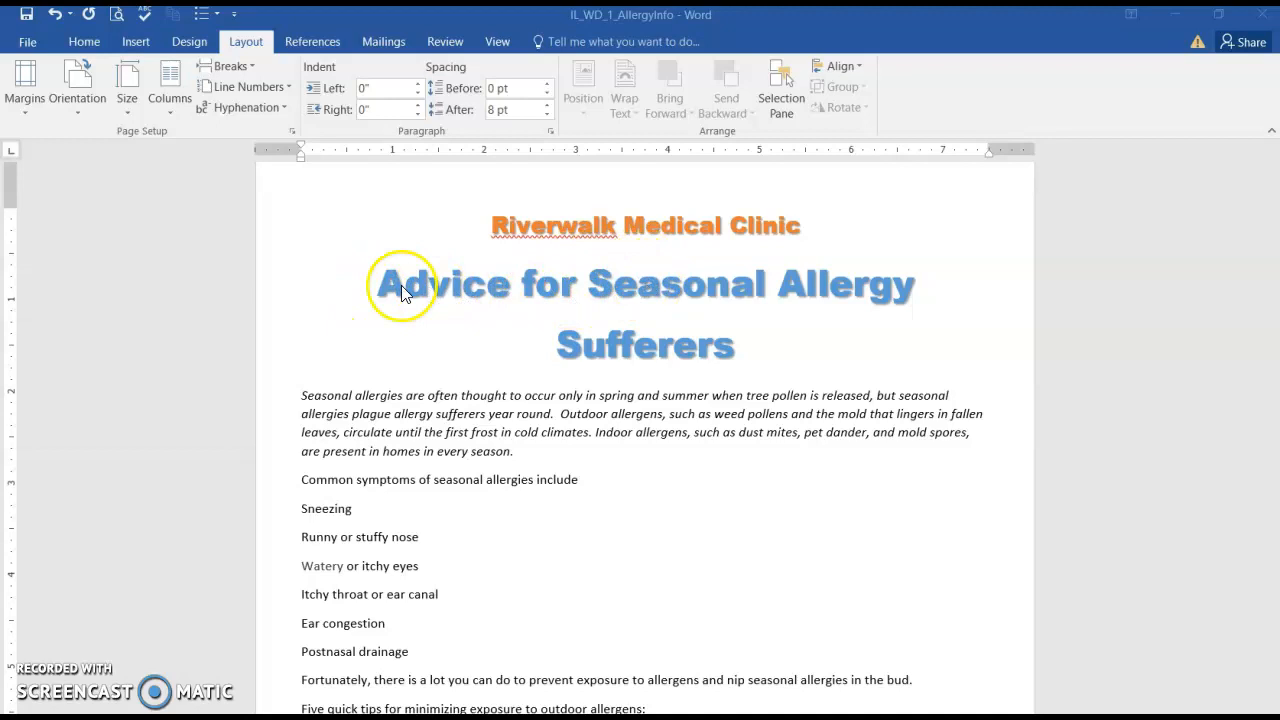
- Set the "Advice for Seasonal Allergy Sufferers" title line to 26 points so it fits on one line
click(595, 319)
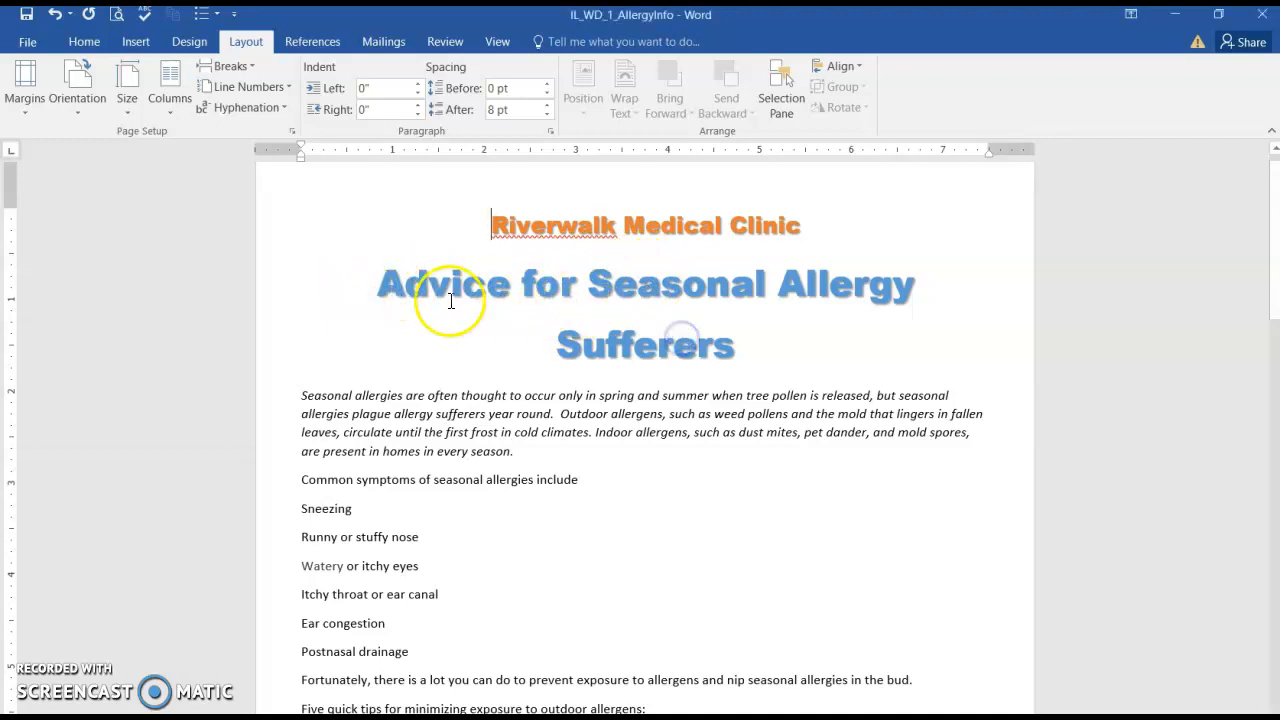
drag(358, 278, 689, 335)
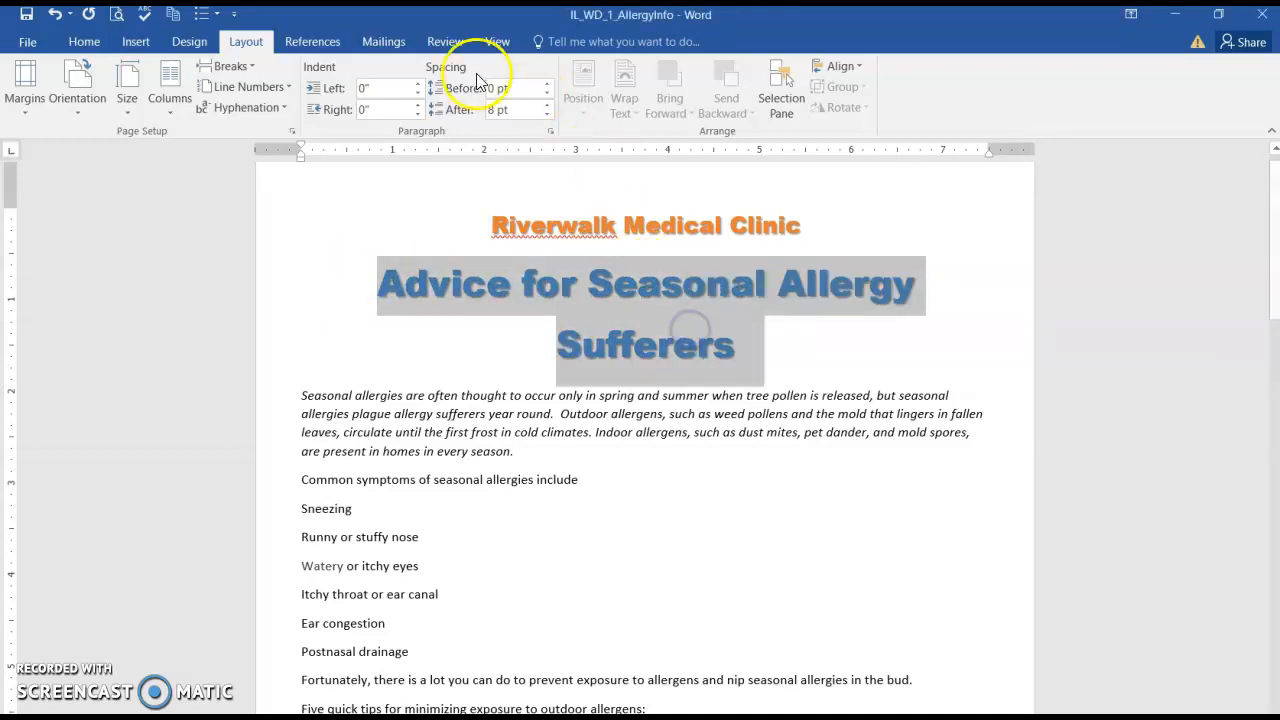
click(83, 45)
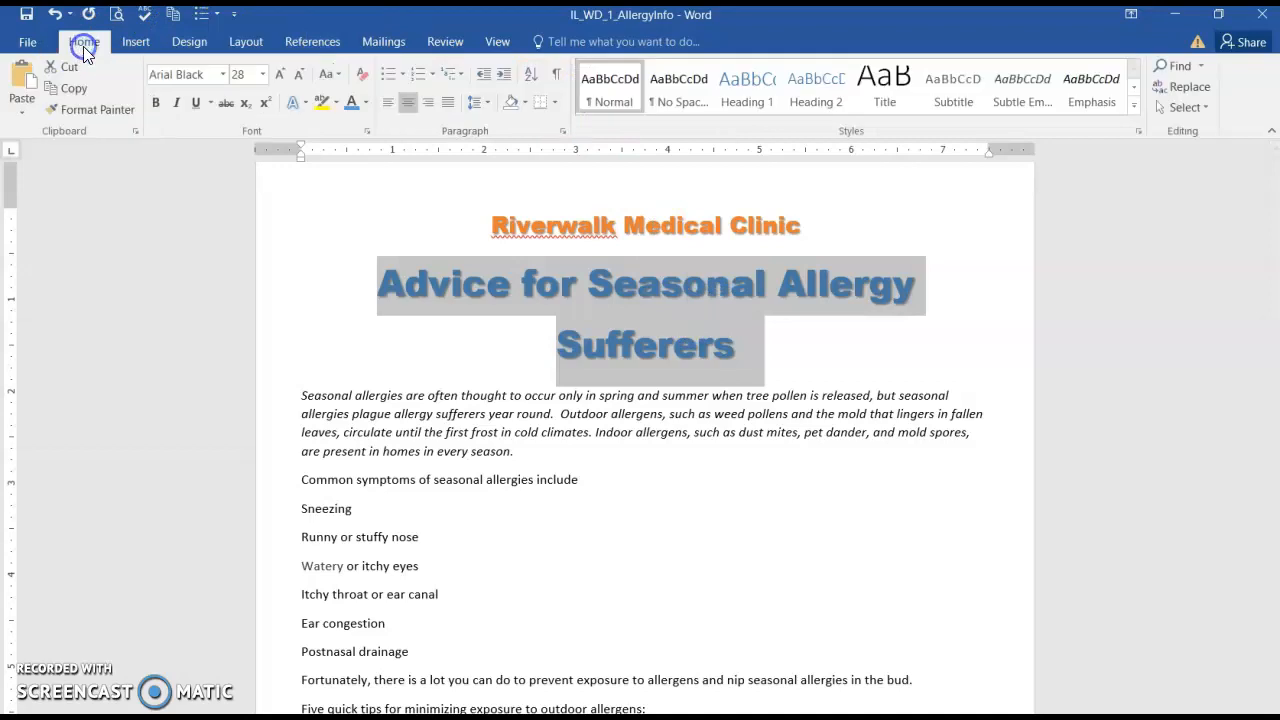
click(300, 75)
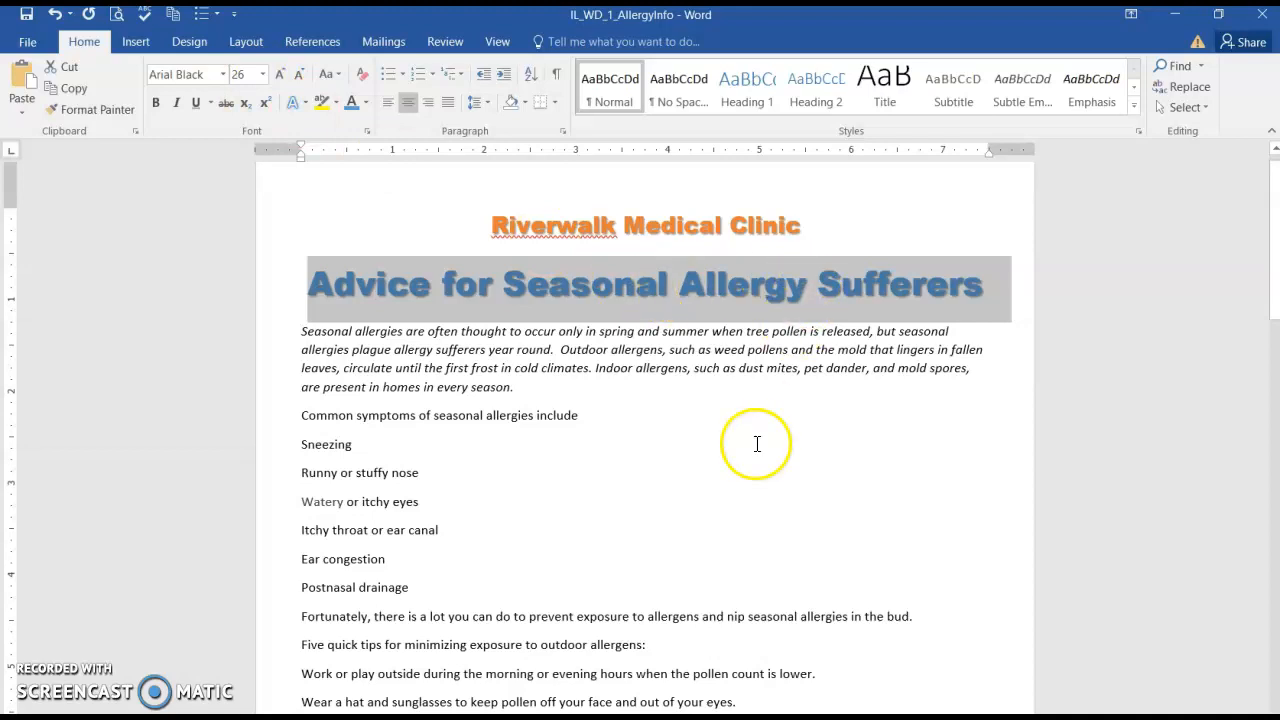
click(735, 497)
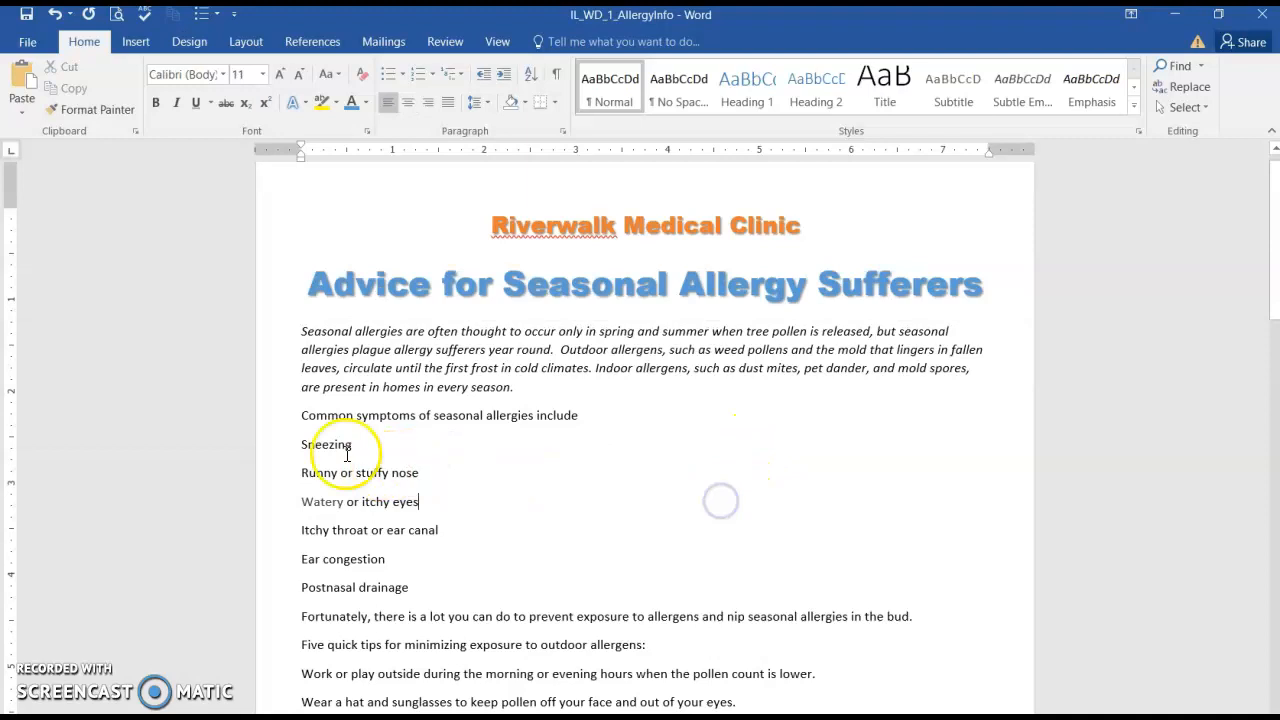
- Format the six symptom lines from "Sneezing" to "Postnasal drainage" as a bulleted list
click(284, 448)
drag(280, 452, 298, 592)
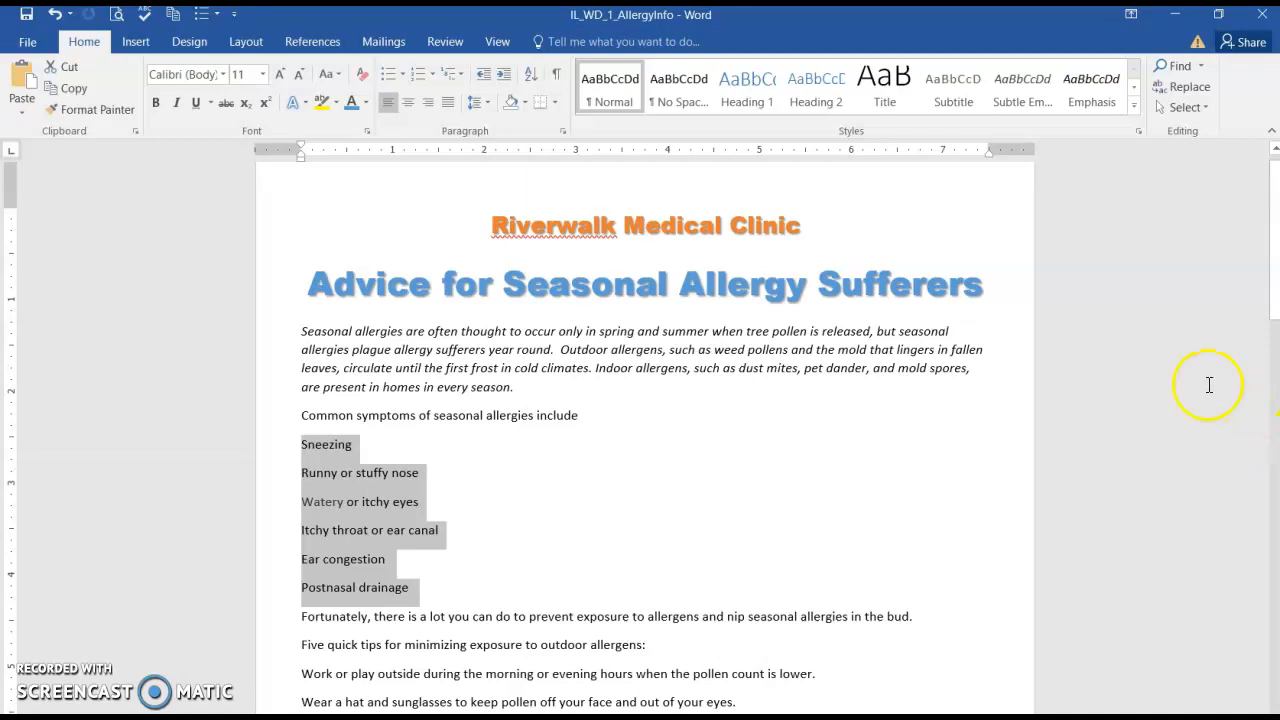
click(385, 74)
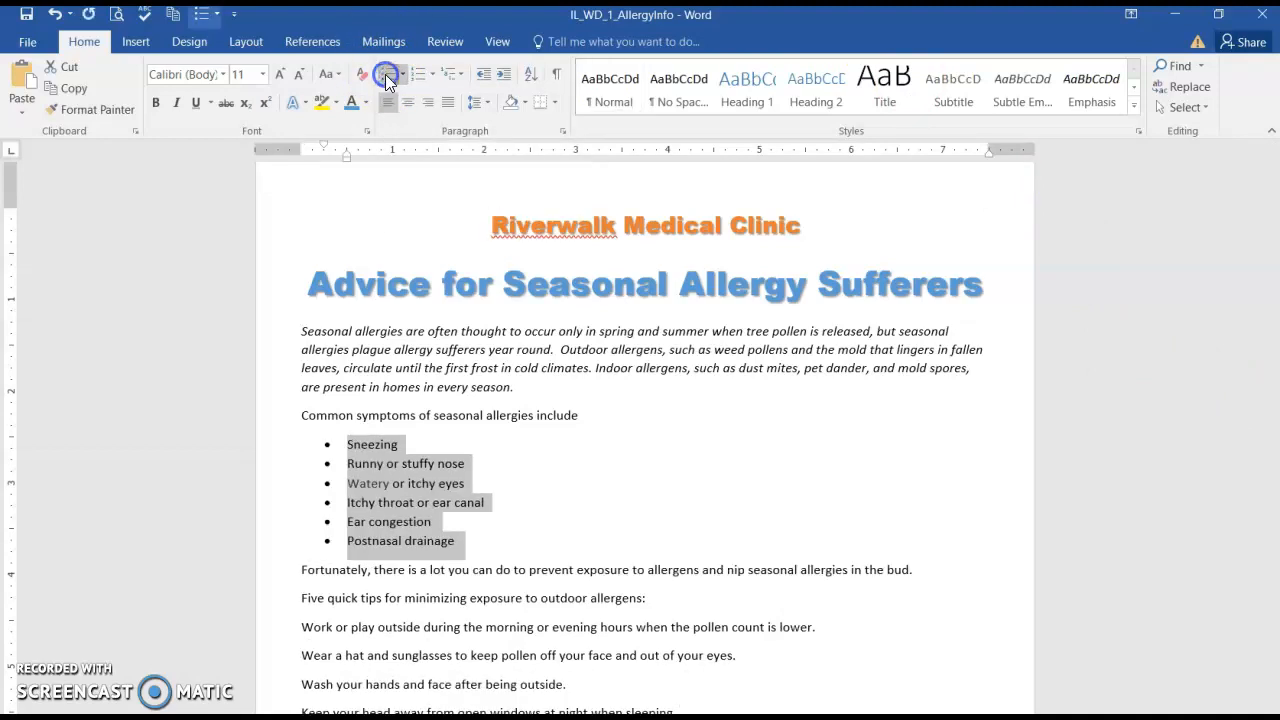
- Color only the bullets of the symptom list with the same blue as the title line
click(326, 465)
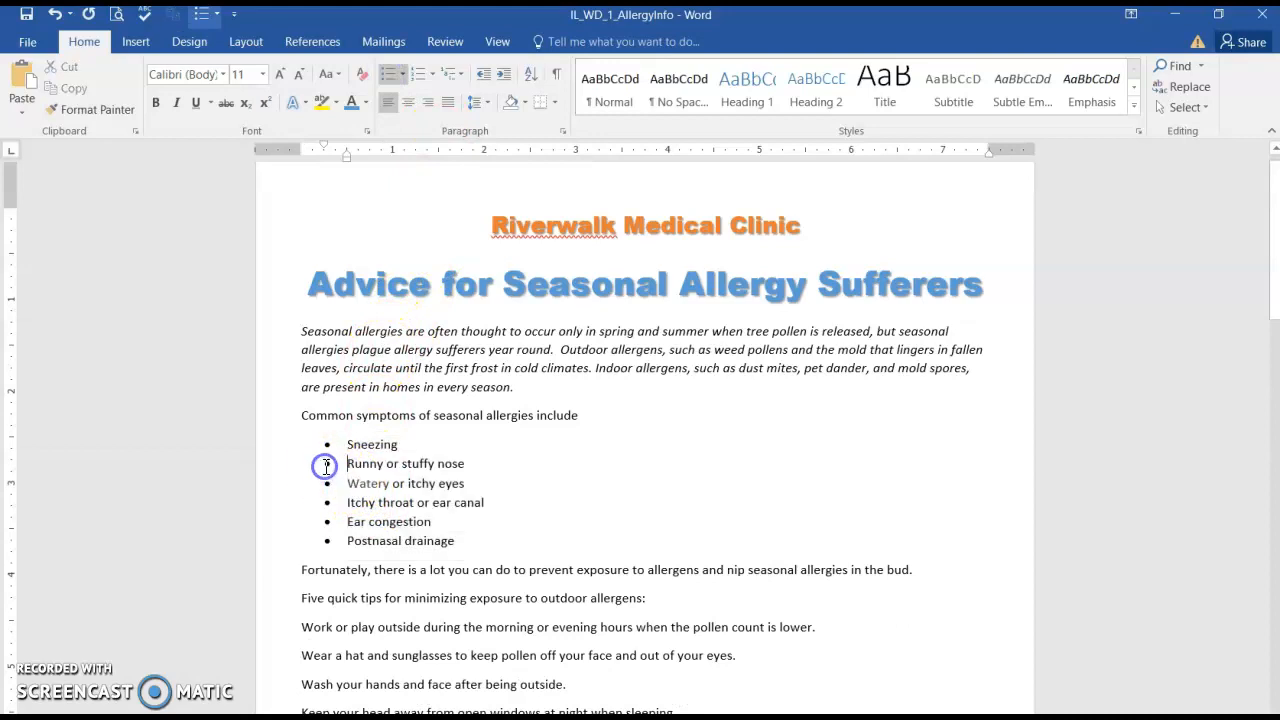
click(328, 483)
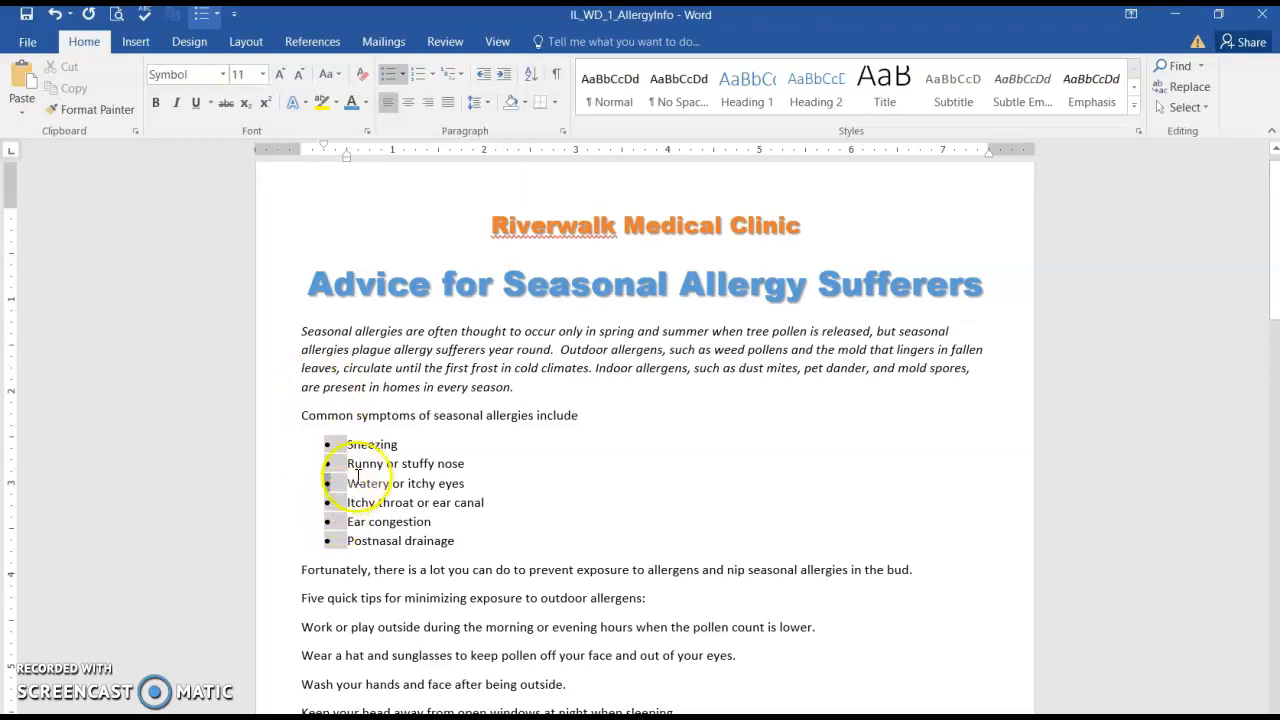
click(350, 100)
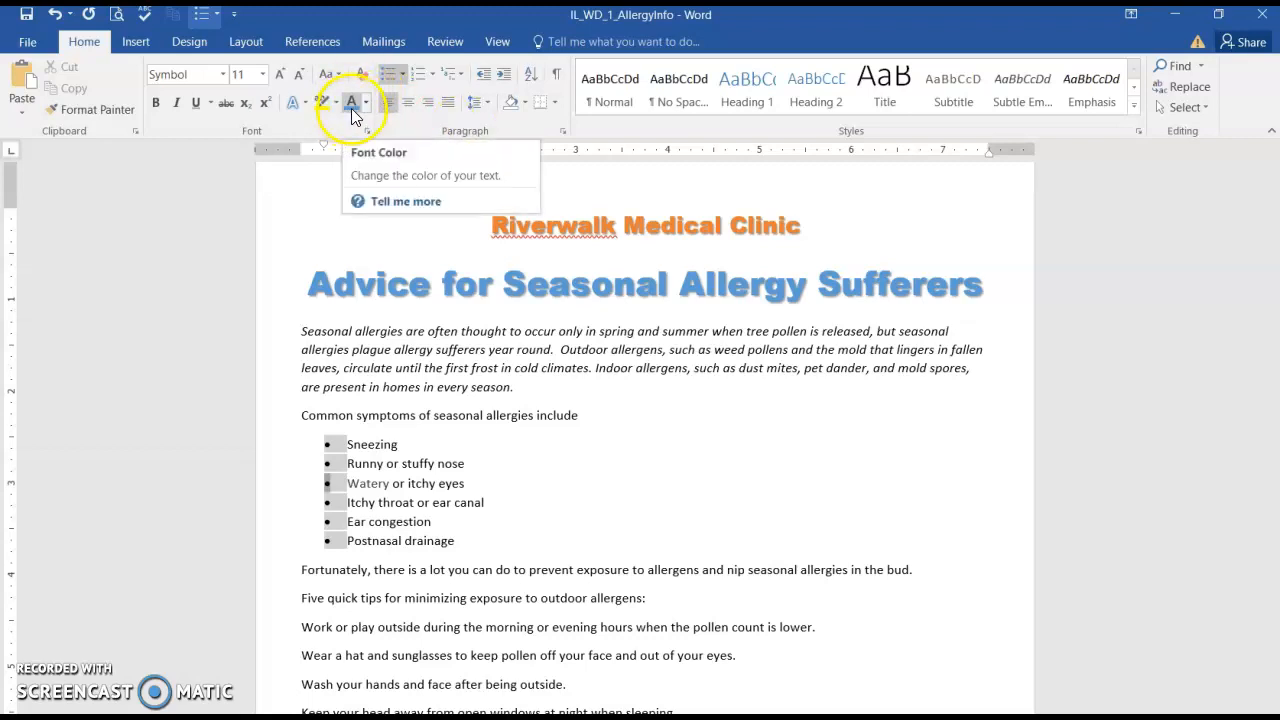
click(352, 103)
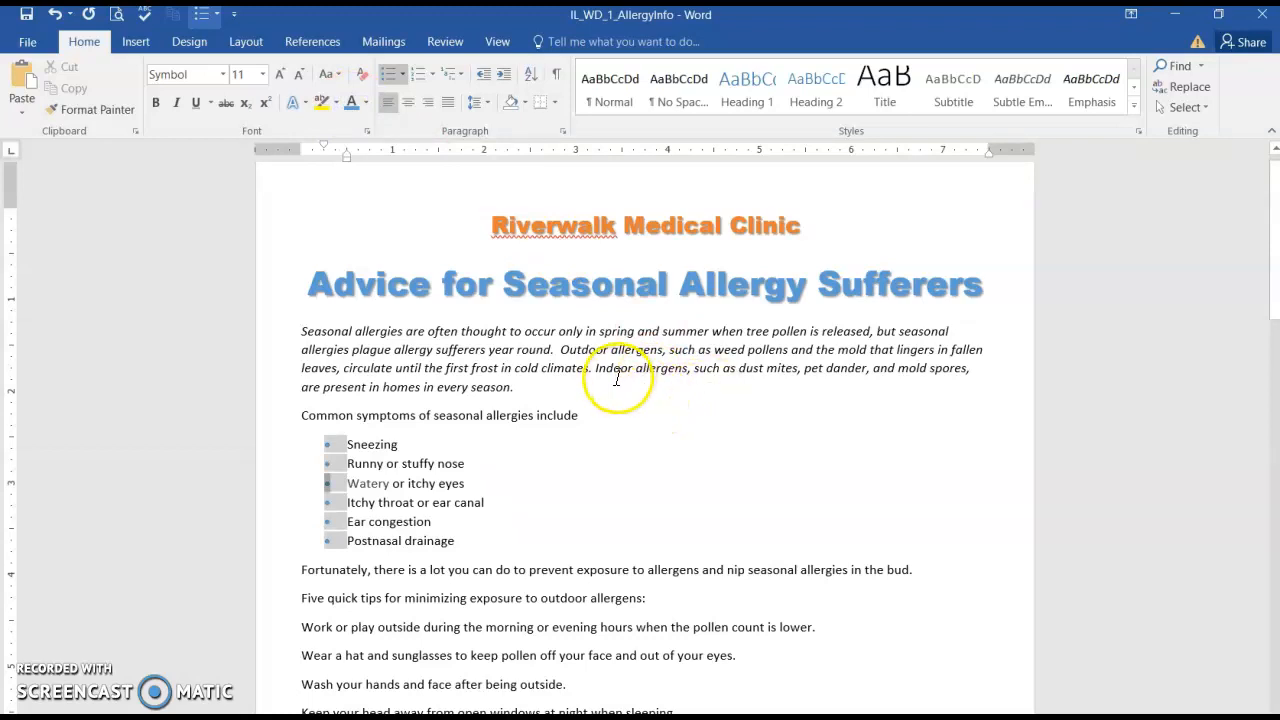
- Format the five outdoor allergen tips, from "Work or play outside" to "Avoid drying sheets", as a numbered list
scroll(623, 392, down, 2)
scroll(623, 392, down, 1)
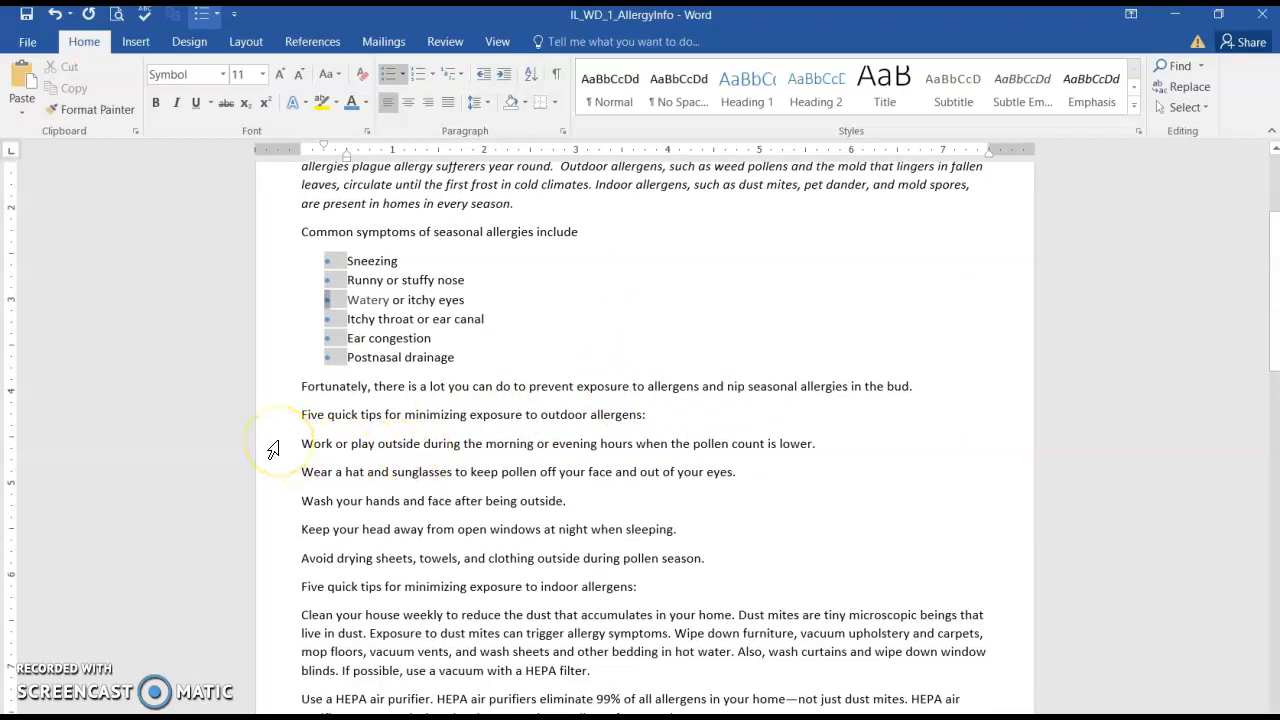
drag(278, 443, 278, 571)
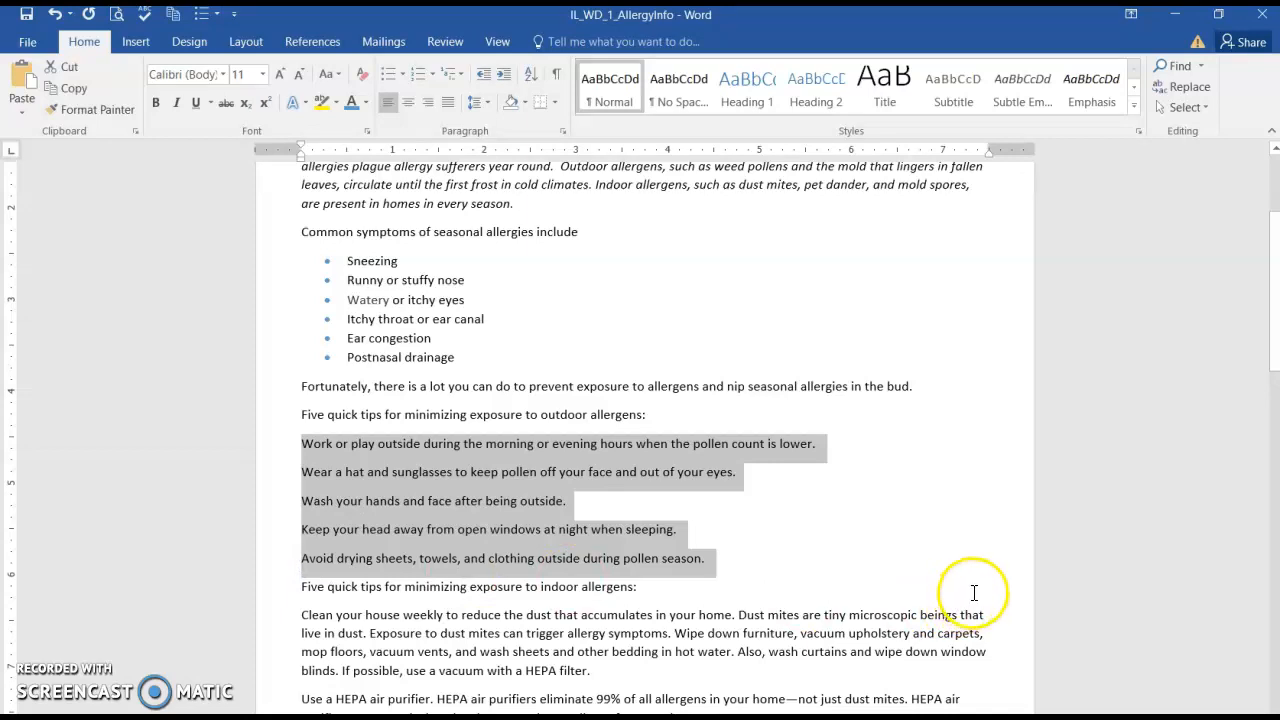
click(418, 82)
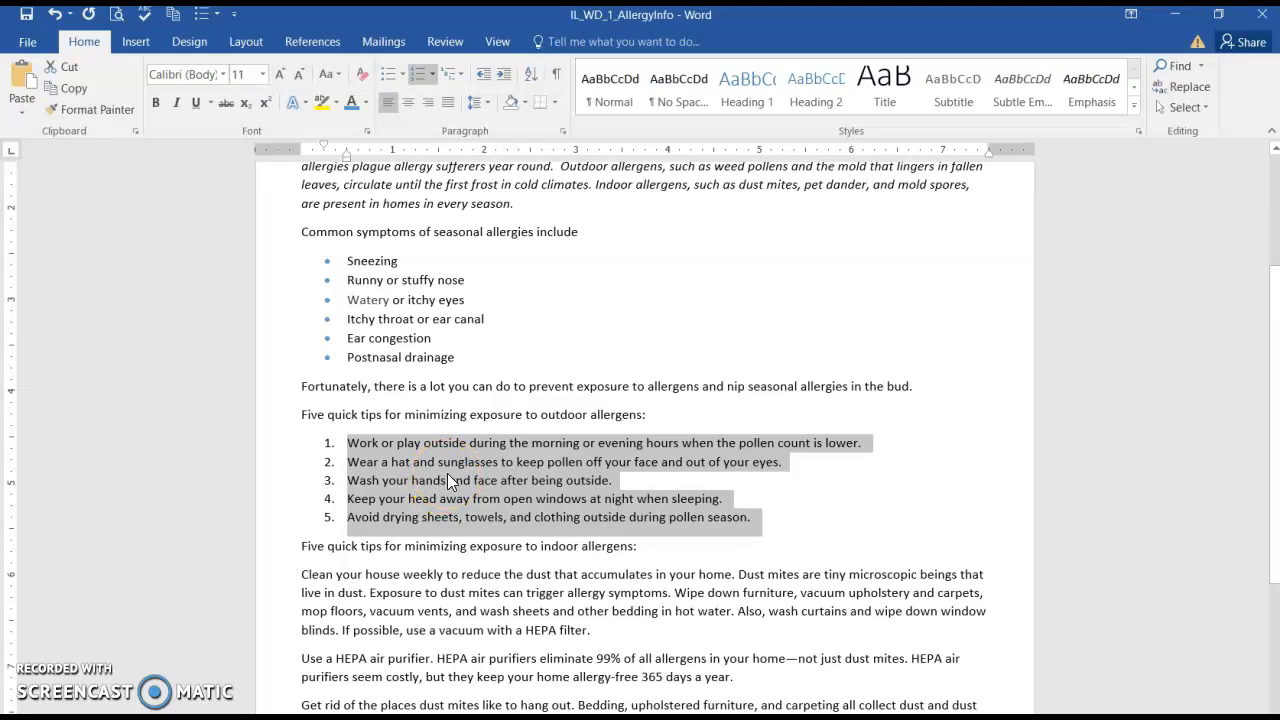
click(508, 535)
- Format the five indoor allergen tip paragraphs, from "Clean your house weekly" to "Keep mold out", as a numbered list
scroll(508, 535, down, 4)
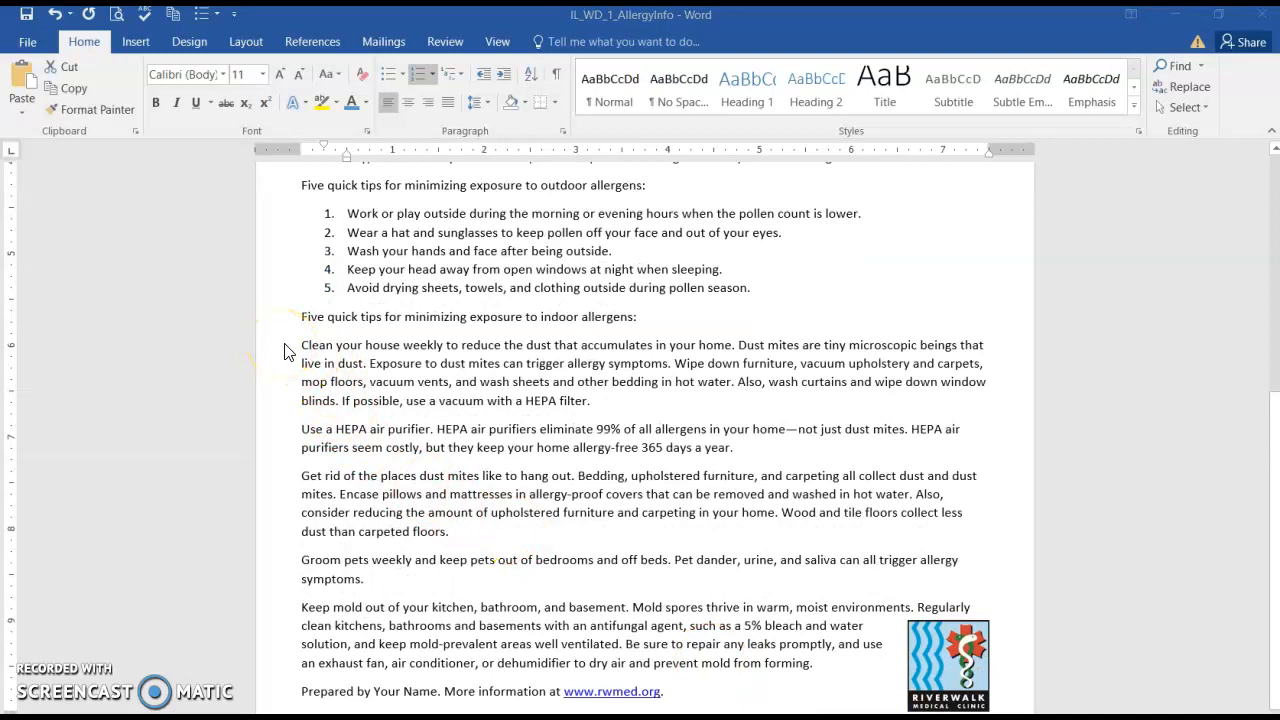
drag(290, 346, 329, 663)
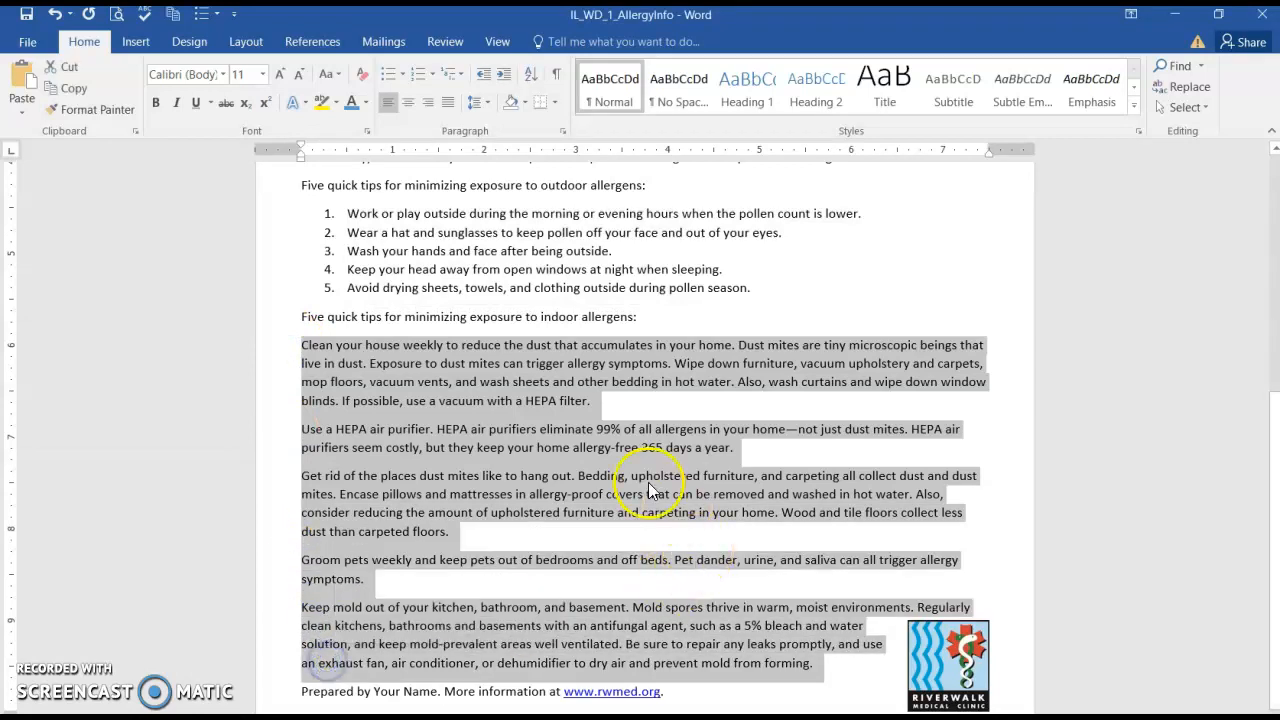
click(423, 79)
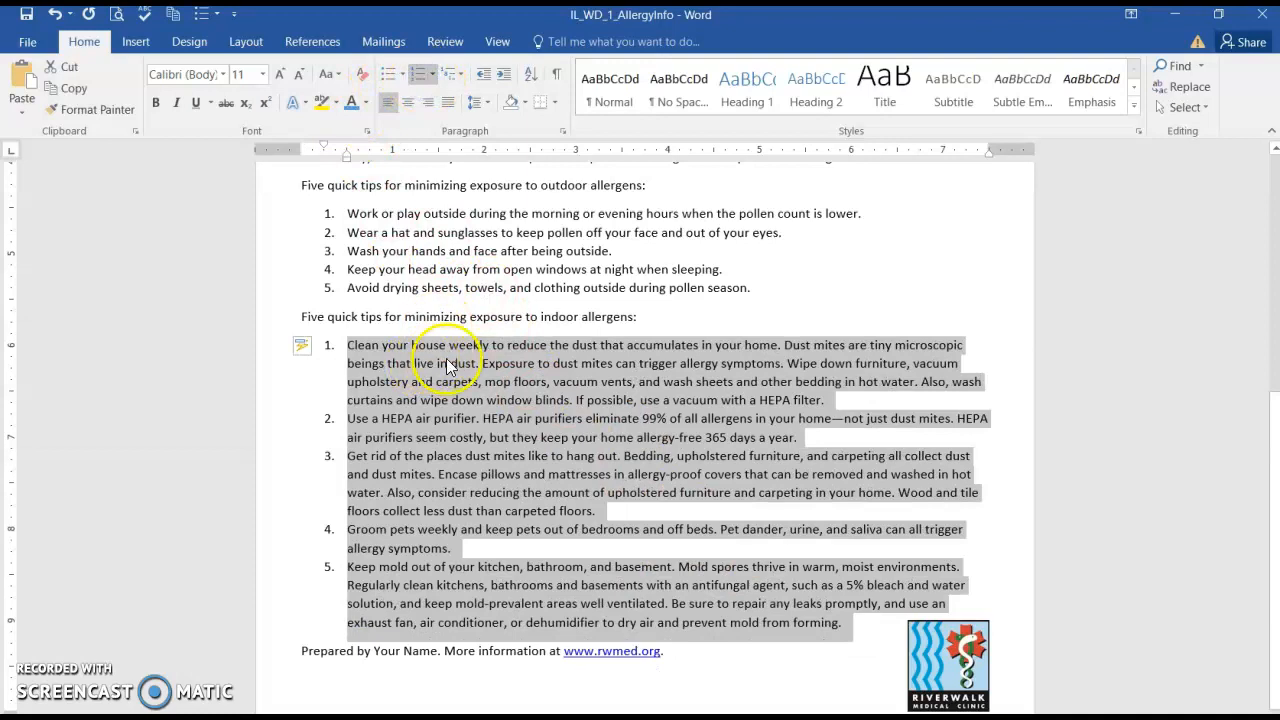
- Make the list numbers of the outdoor allergen tips bold and the same blue as the title
click(745, 262)
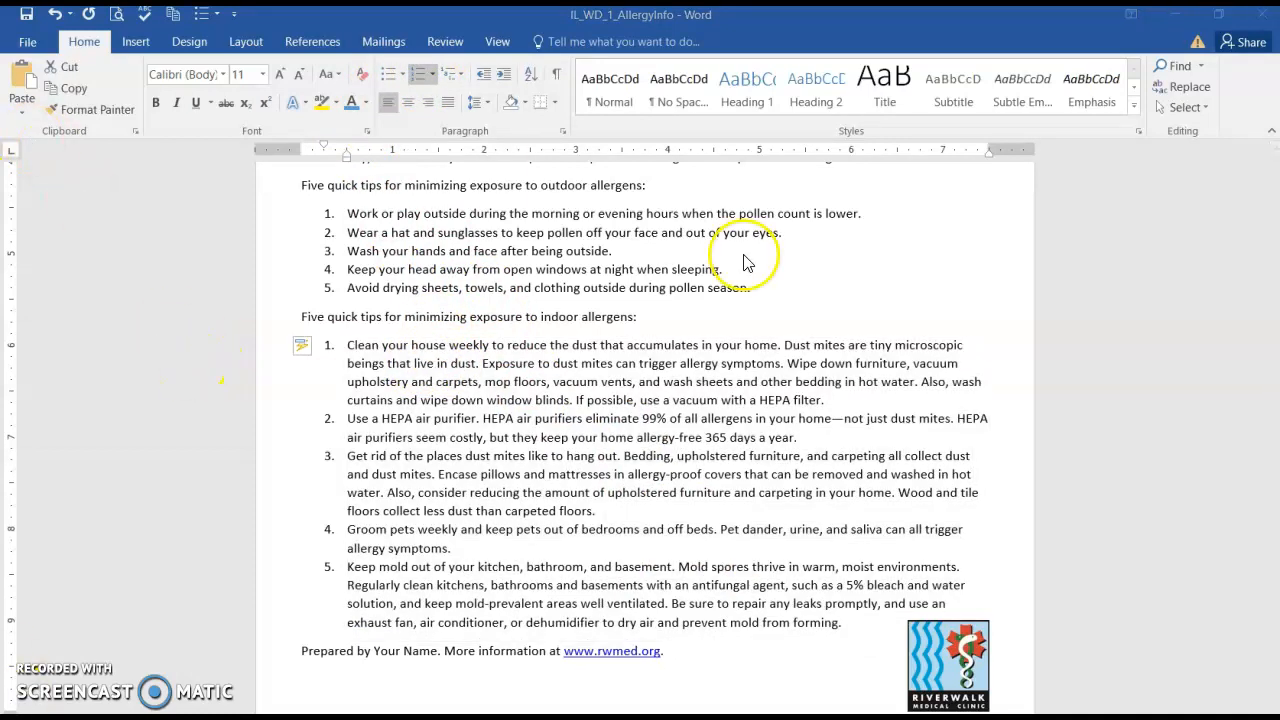
click(328, 252)
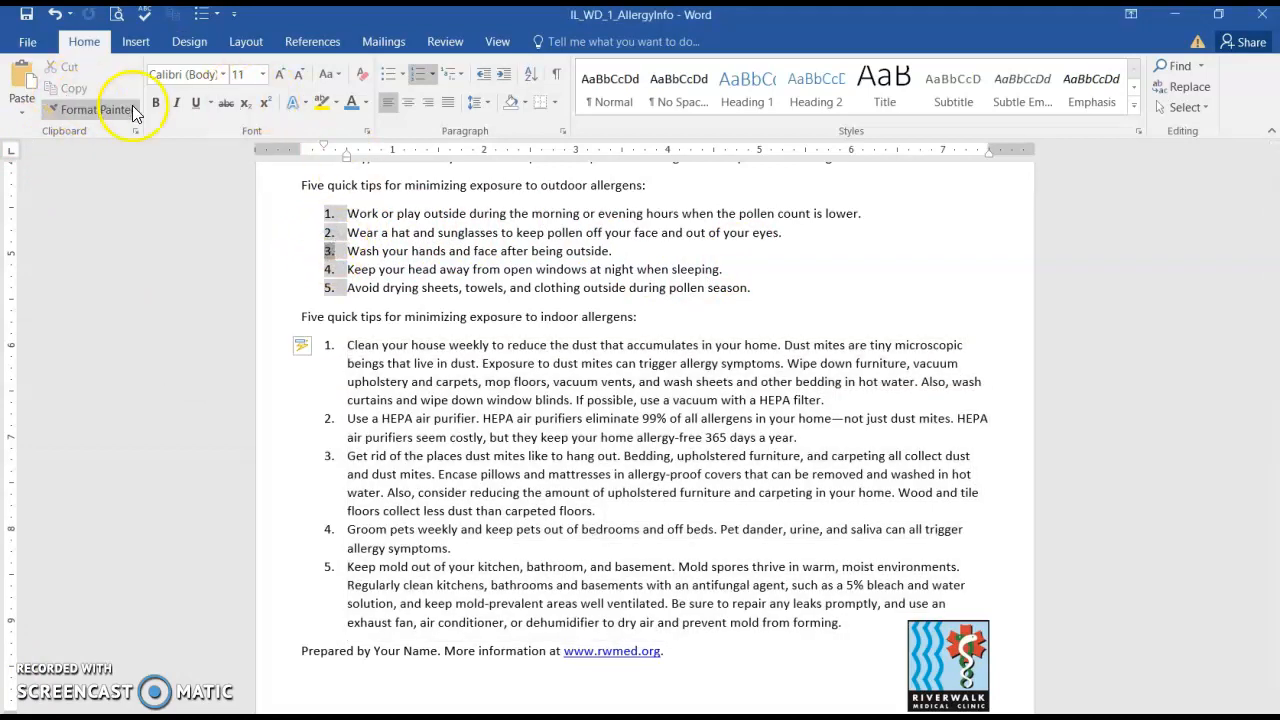
click(157, 103)
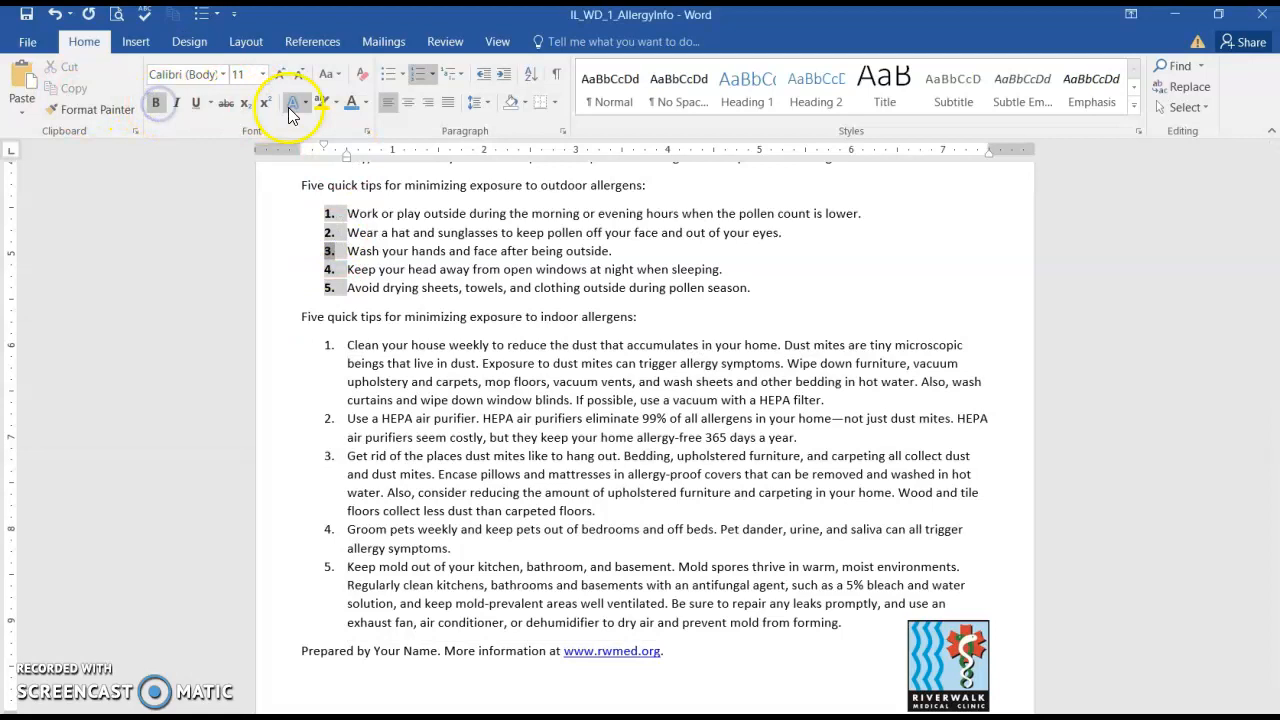
click(352, 103)
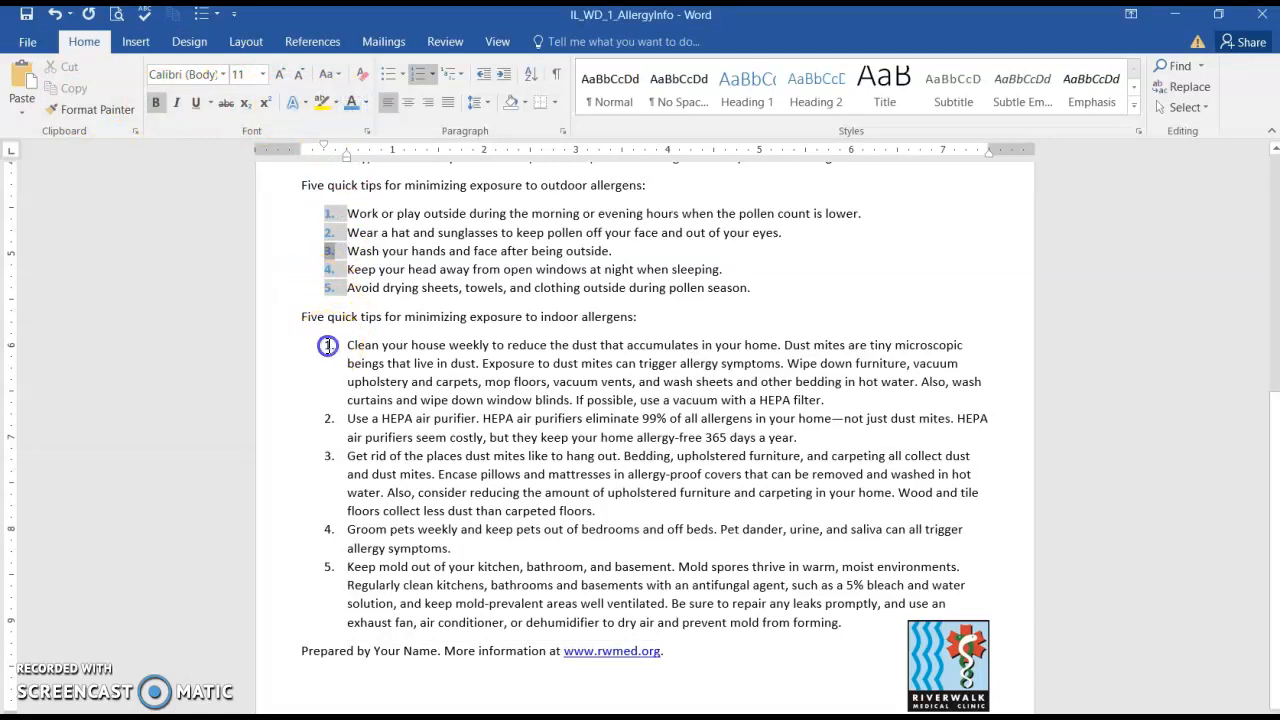
- Make the list numbers of the indoor allergen tips bold and the same blue as the title
click(327, 345)
click(157, 104)
click(350, 104)
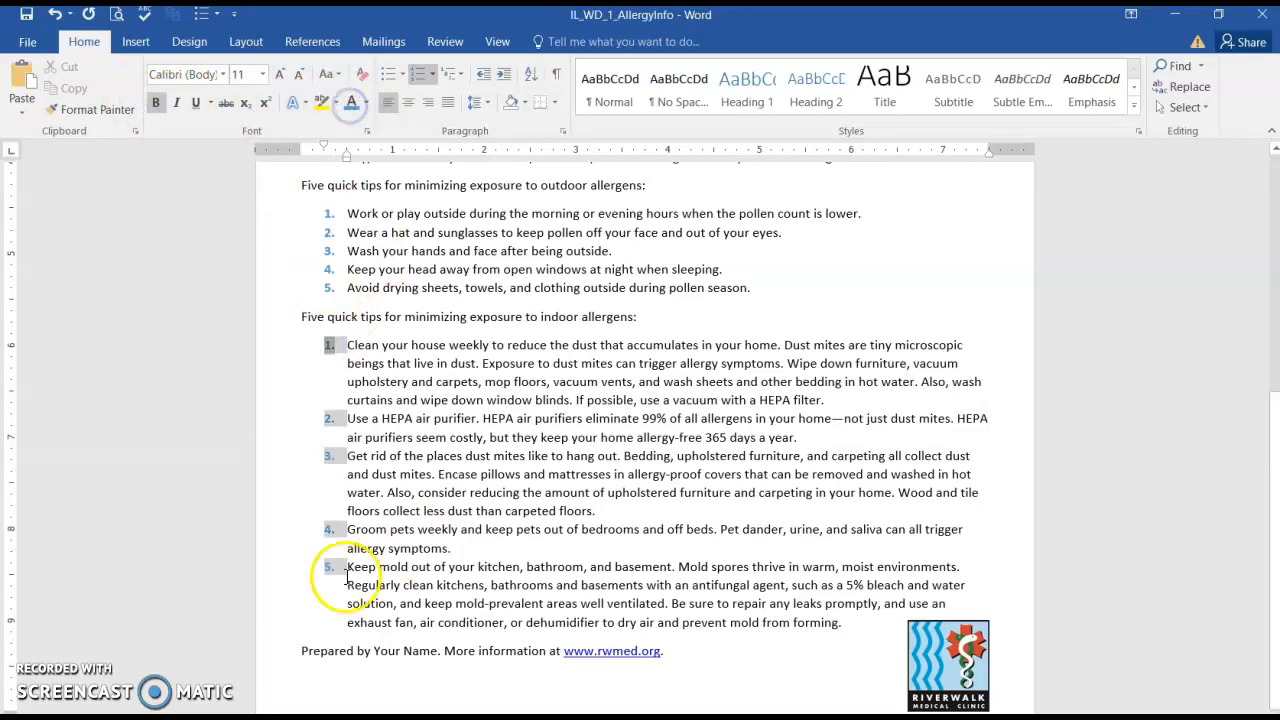
click(468, 456)
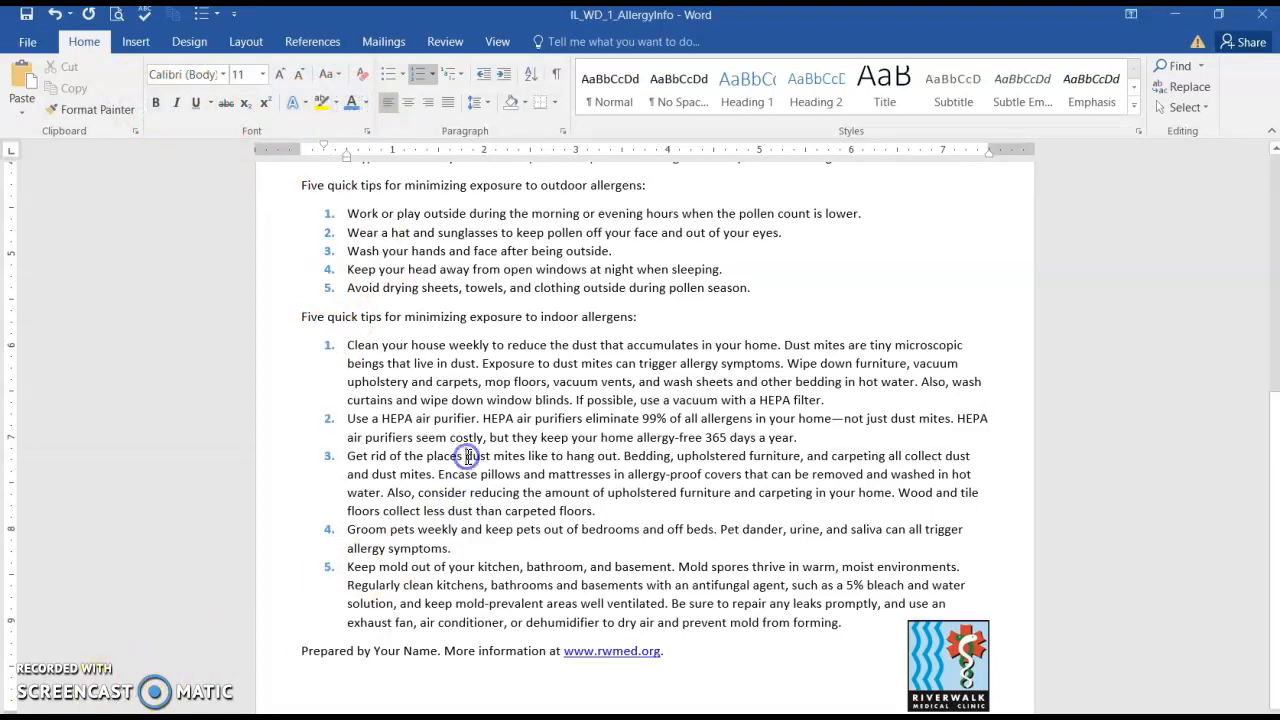
- Move the "Use a HEPA air purifier" tip below the "Get rid of the places dust mites like to hang out" tip
click(349, 418)
drag(349, 418, 805, 432)
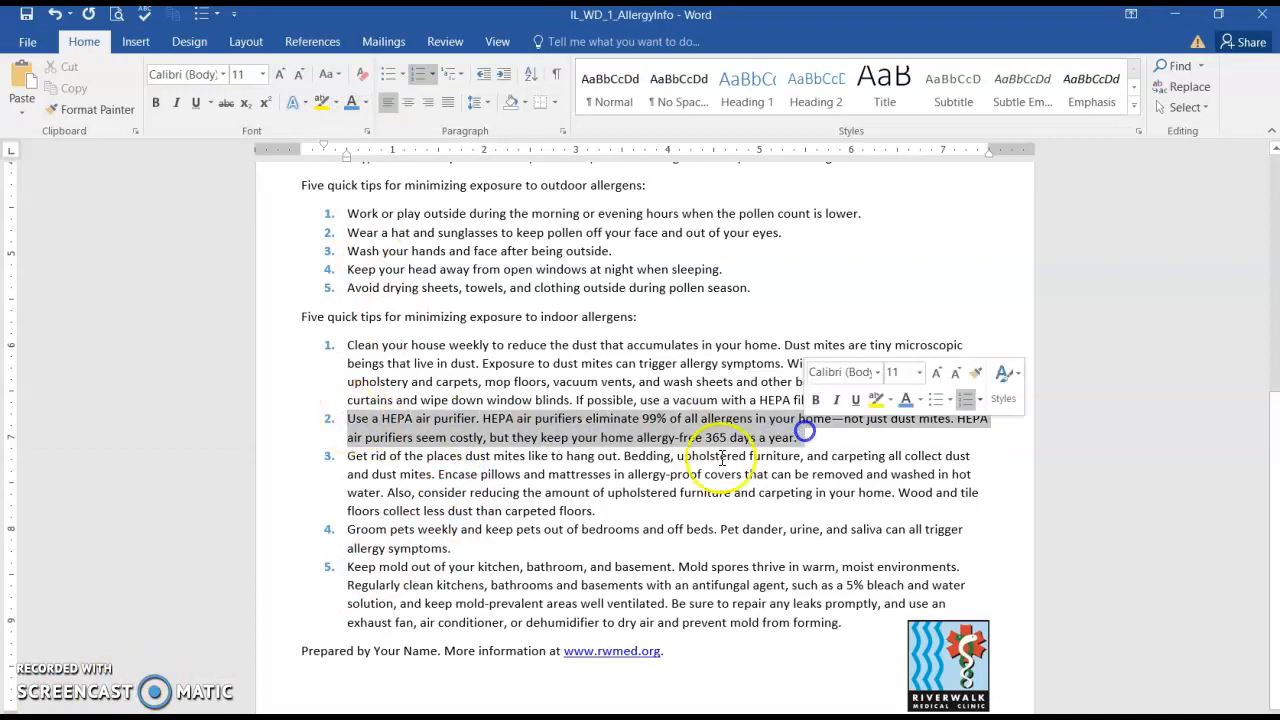
click(588, 457)
click(301, 436)
drag(301, 436, 815, 440)
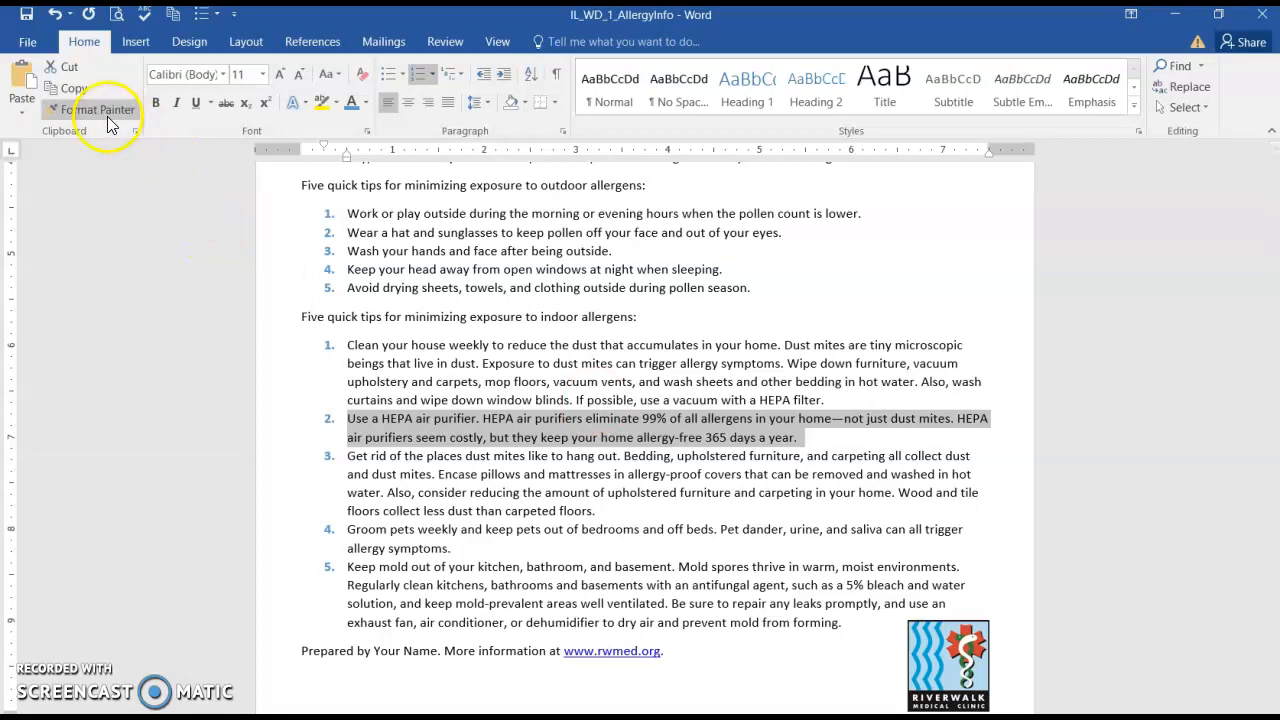
click(67, 70)
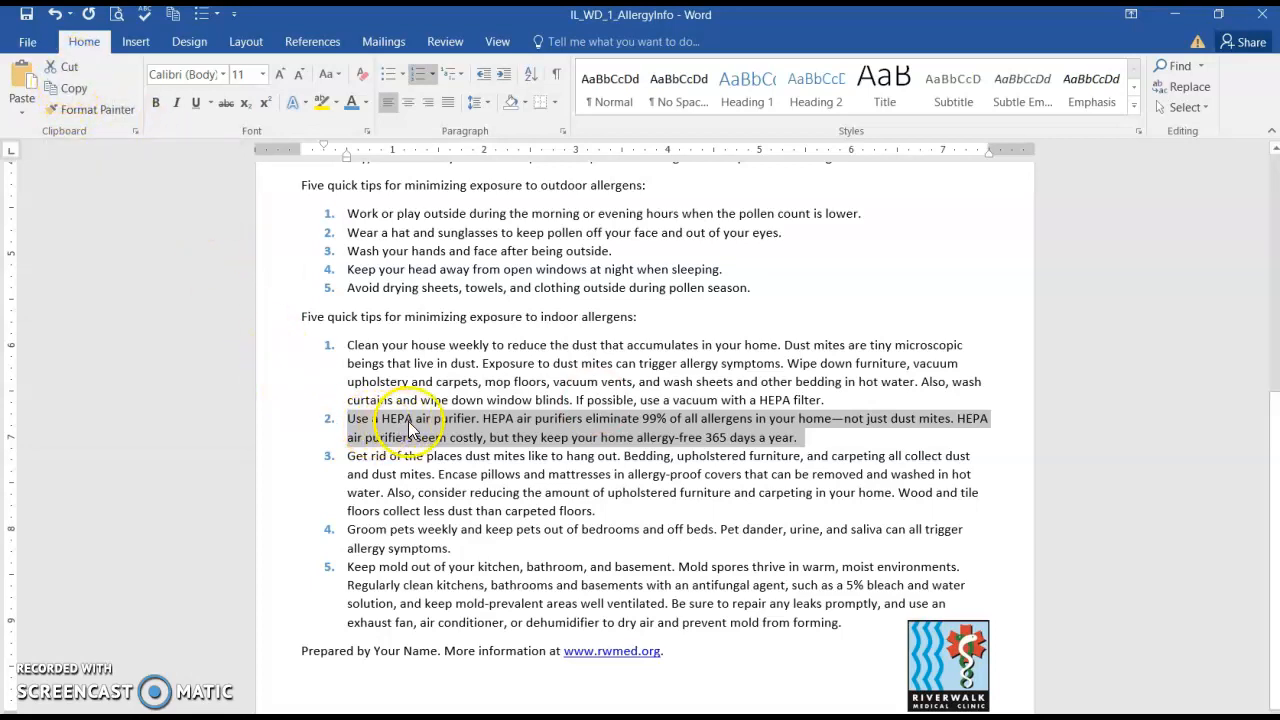
click(77, 72)
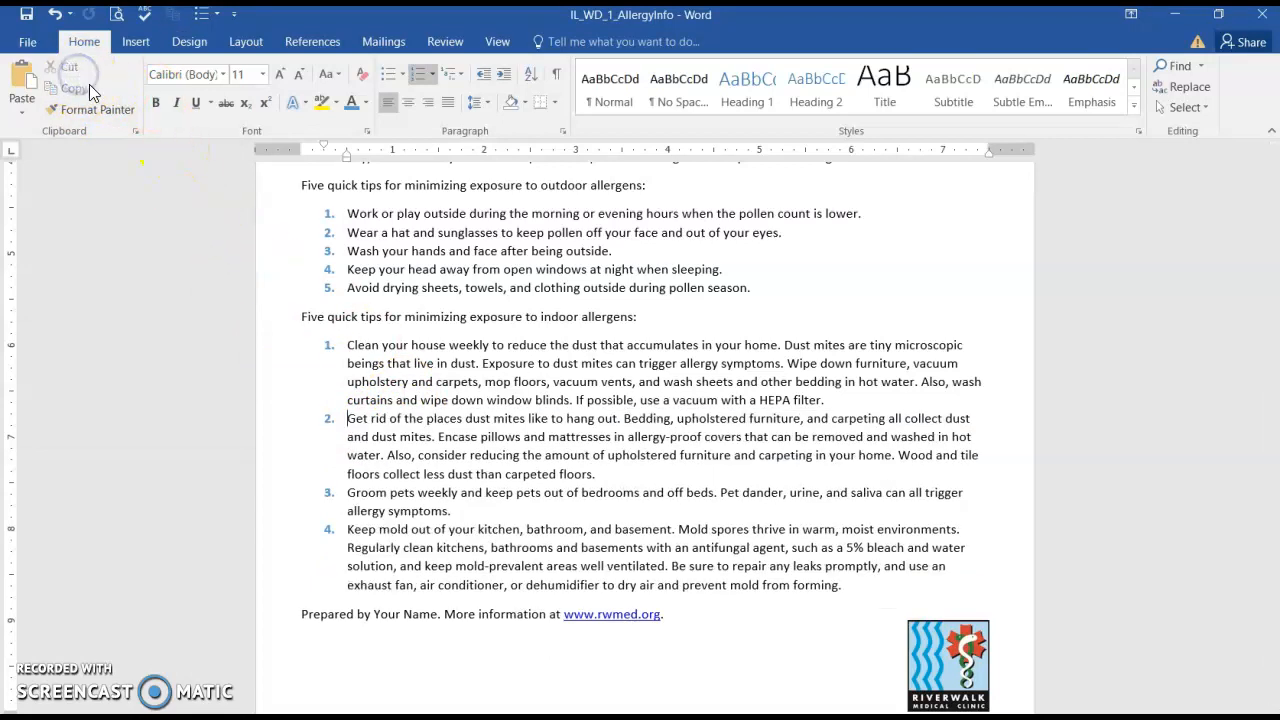
click(348, 495)
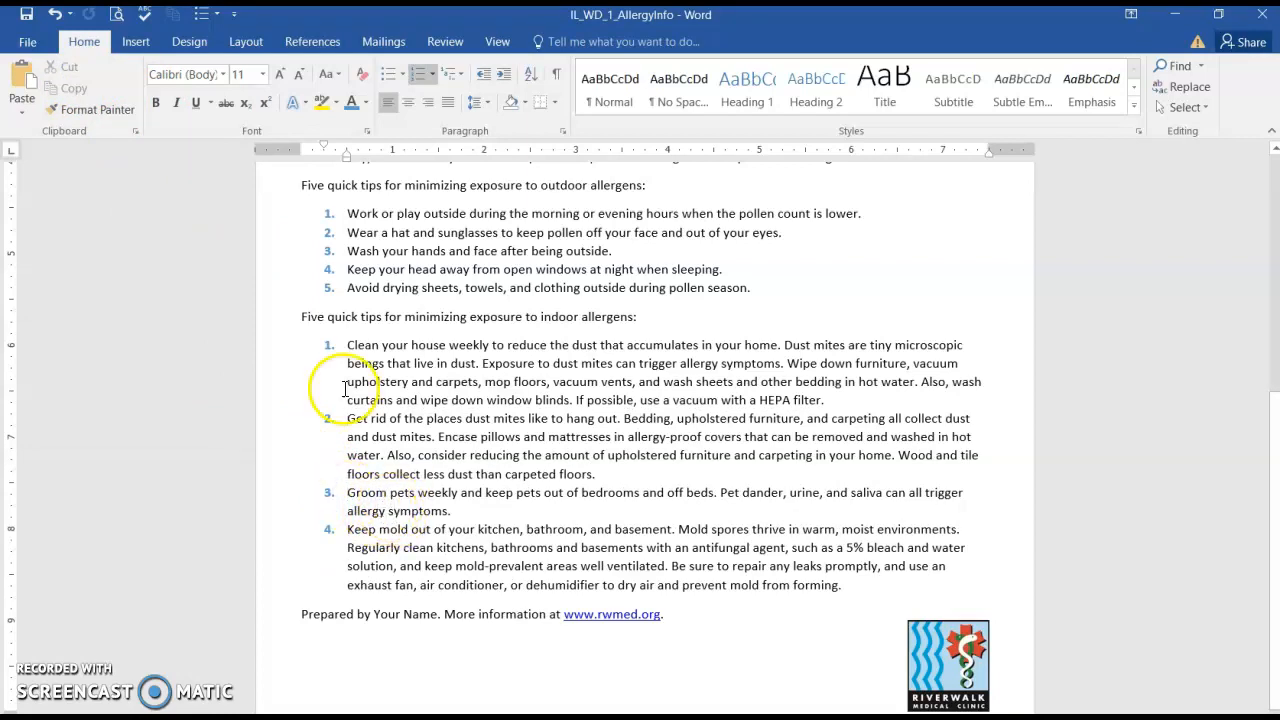
click(31, 74)
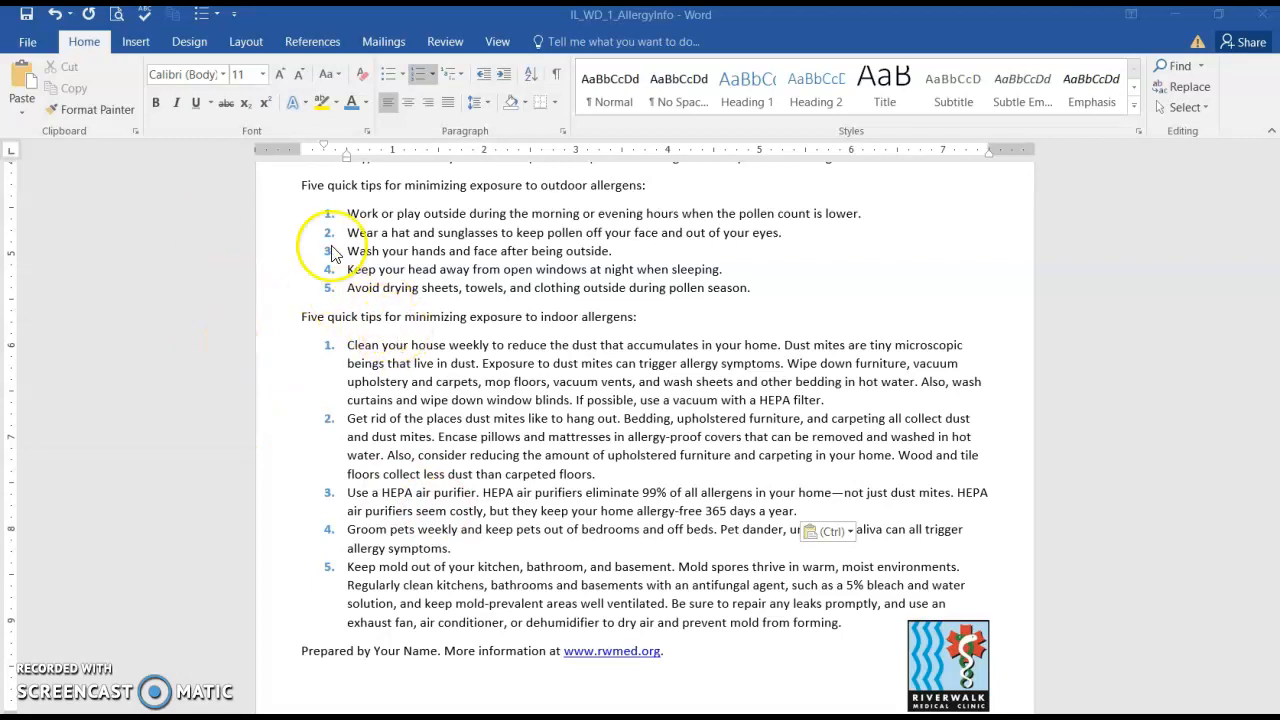
- Apply the Basis theme to the document and change the theme colors to Blue Green
click(195, 48)
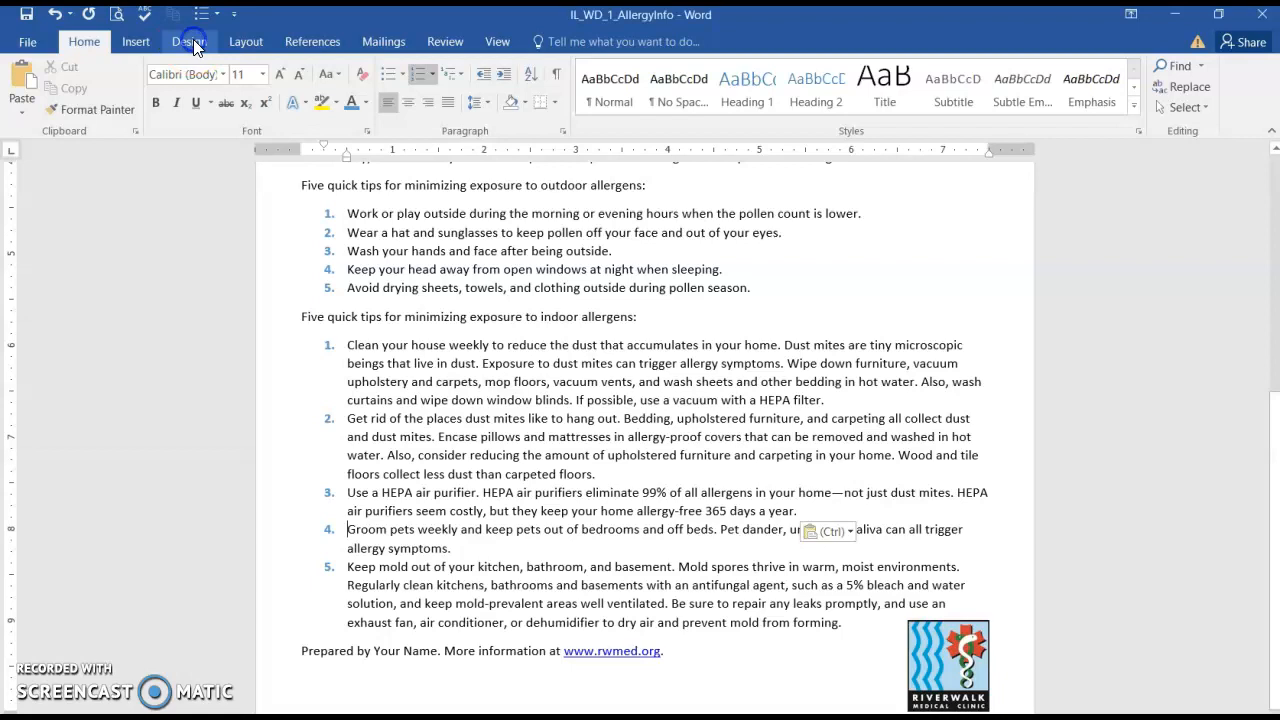
click(191, 45)
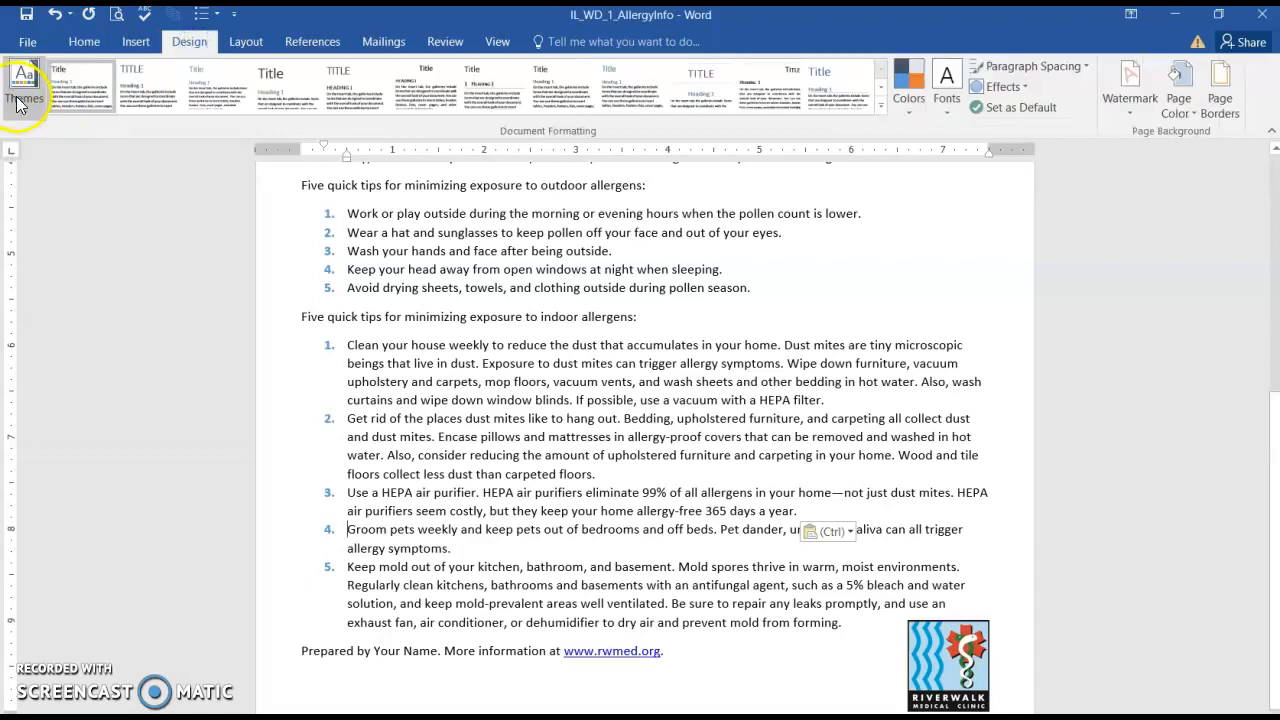
click(22, 100)
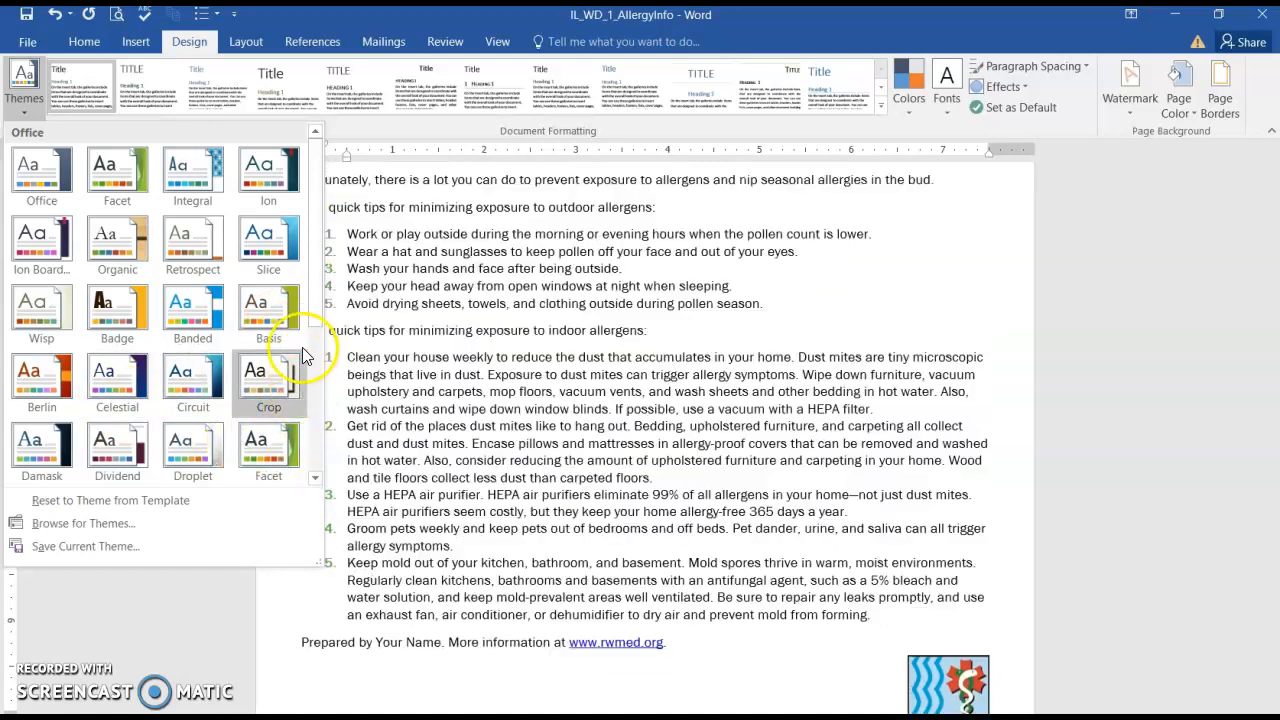
drag(313, 318, 313, 373)
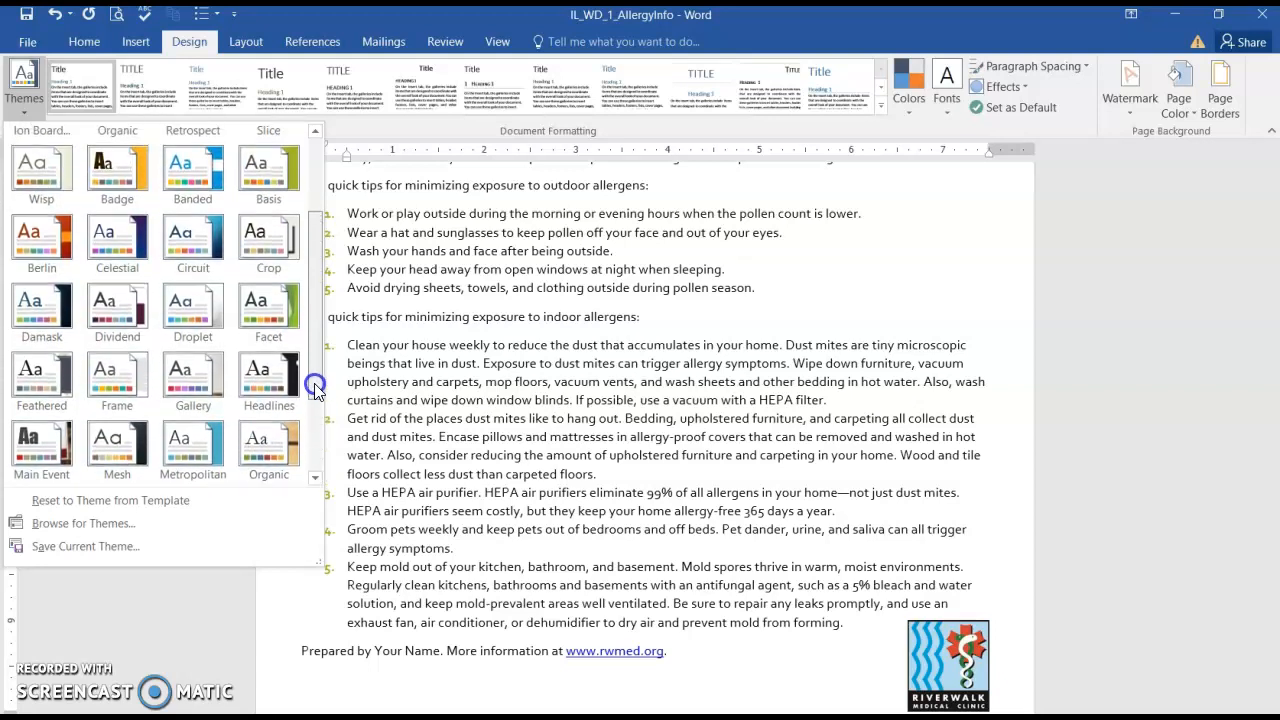
click(260, 222)
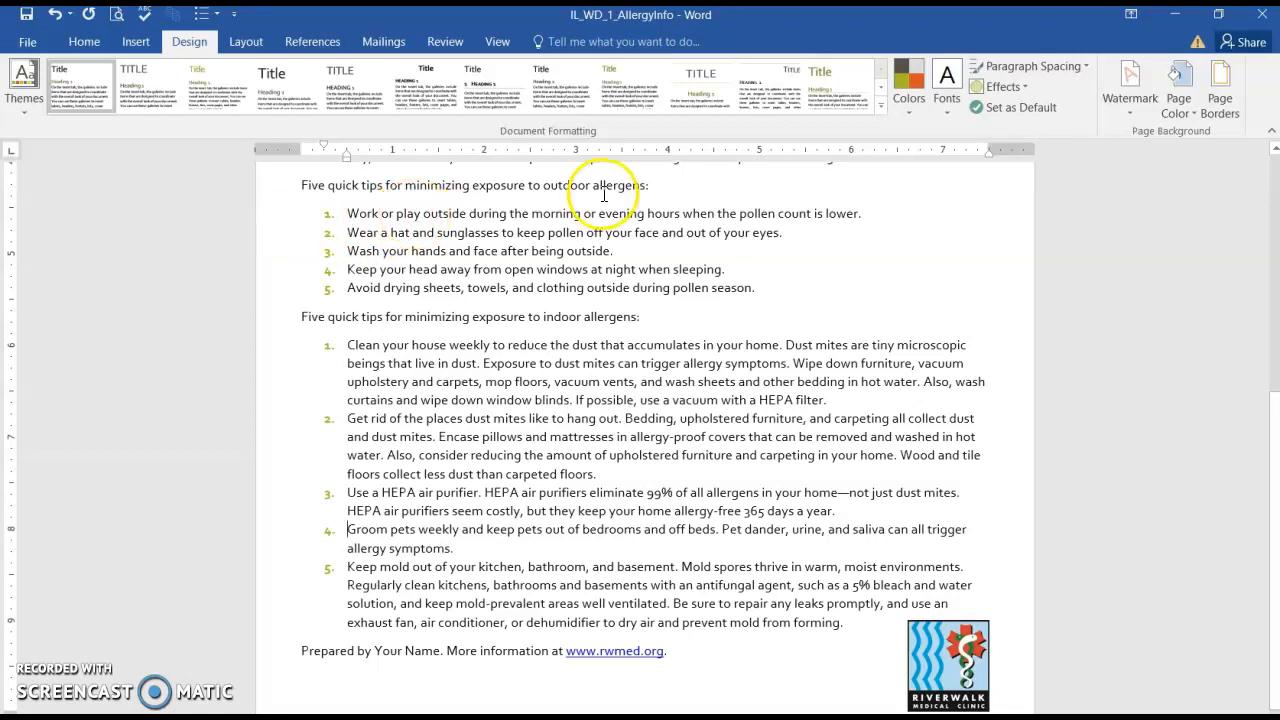
click(902, 93)
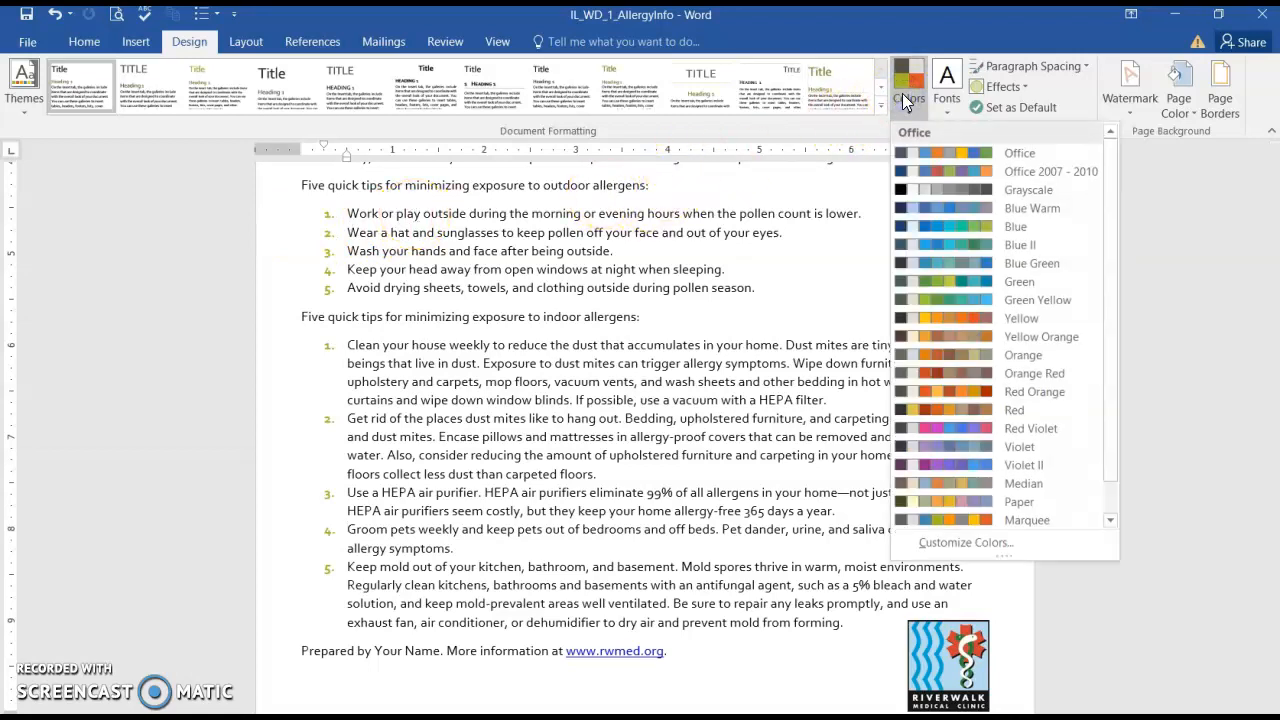
click(1010, 265)
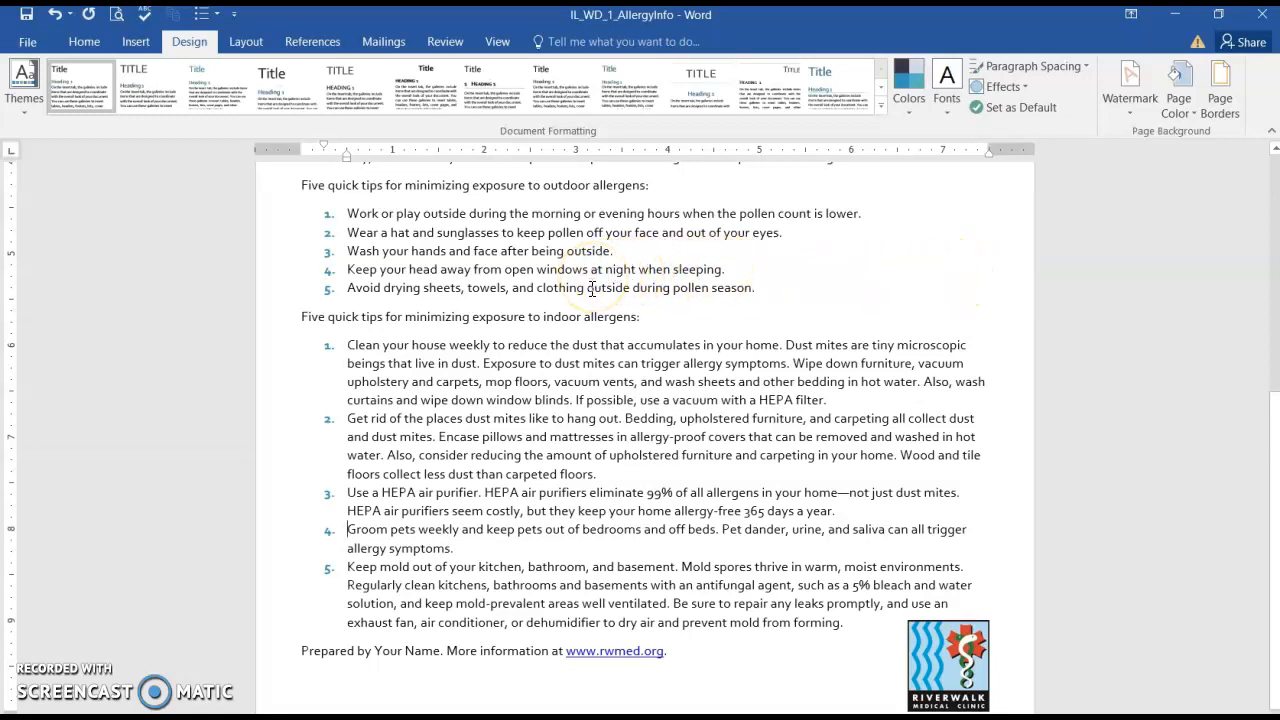
- Add a Shadow page border to the whole document with the solid line style, automatic color and ½ pt width
click(1210, 106)
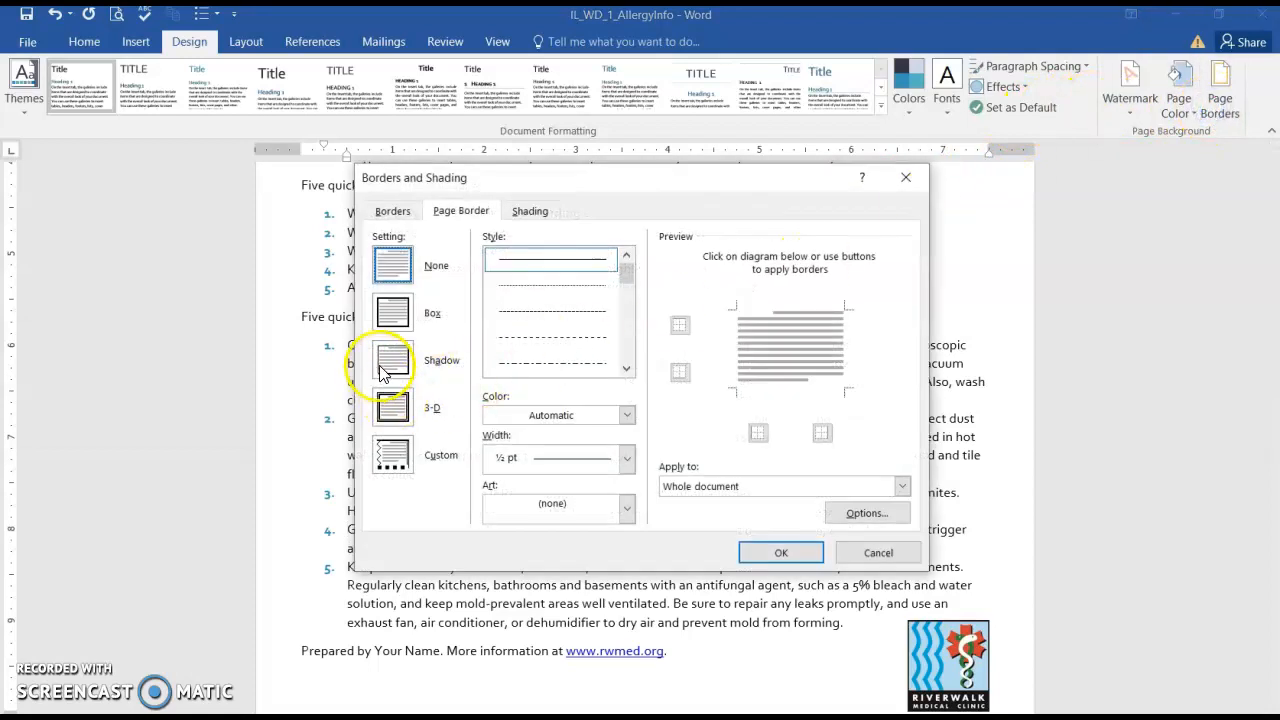
click(385, 368)
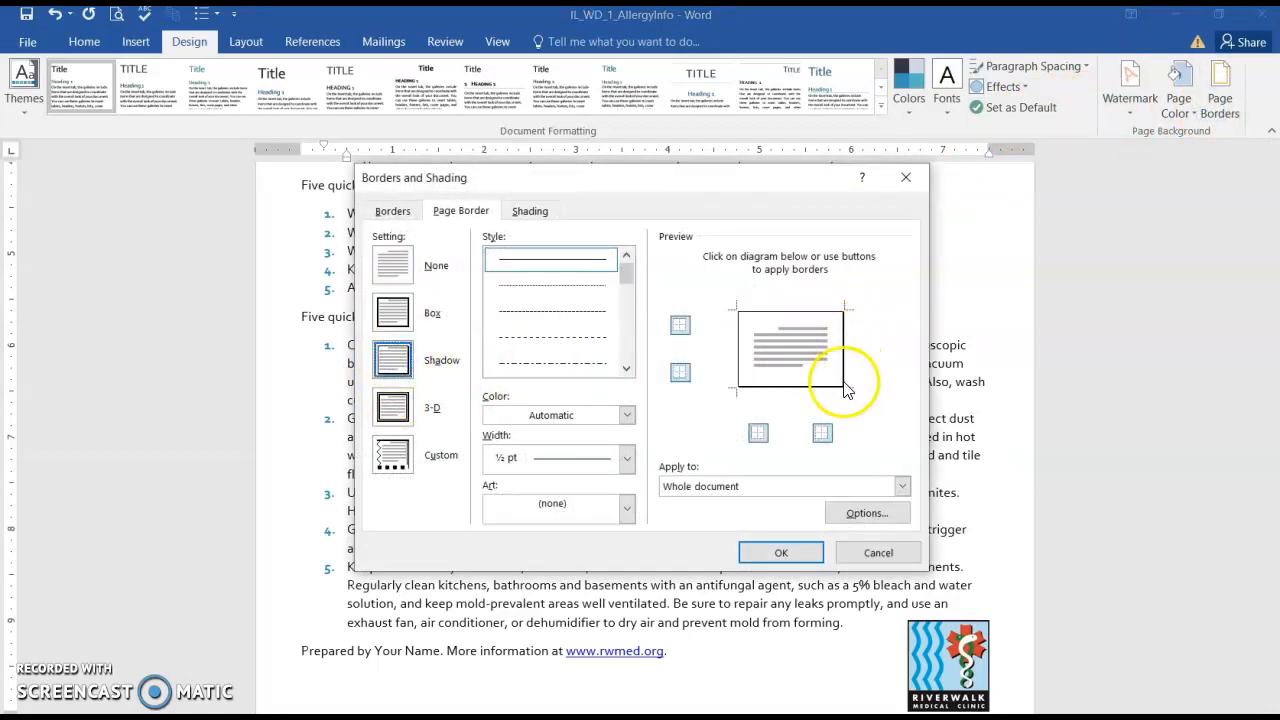
click(786, 556)
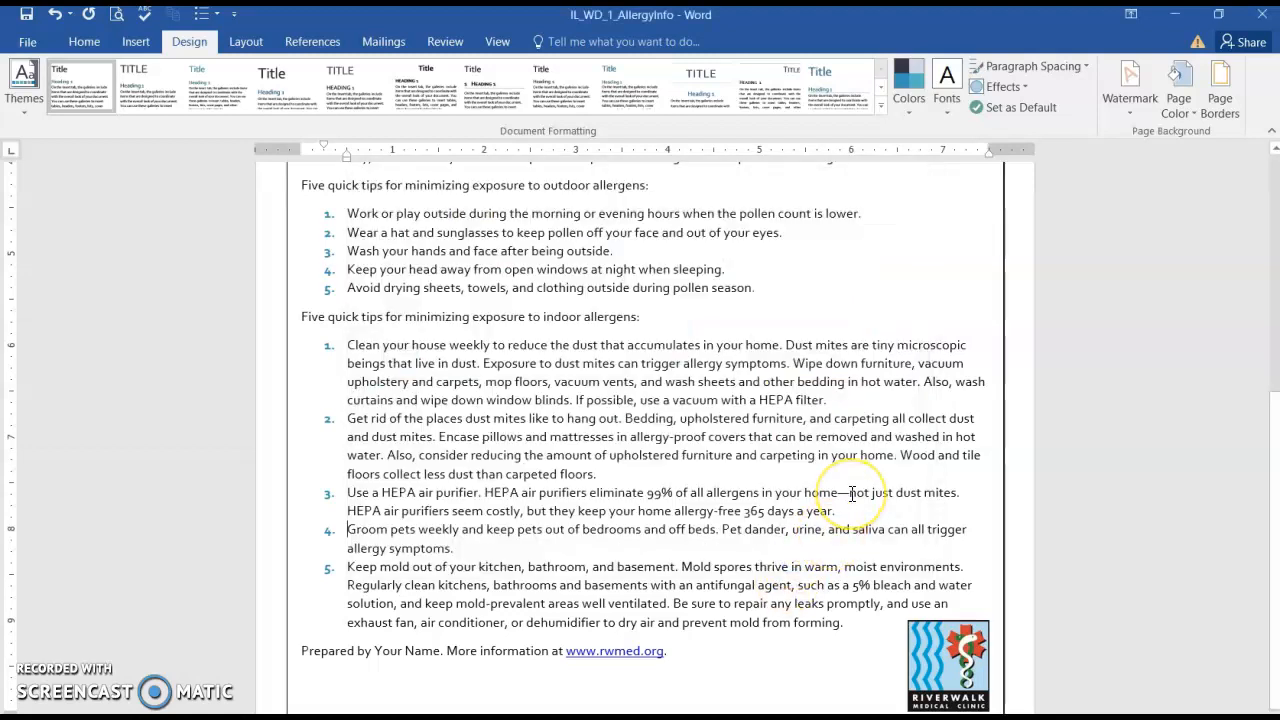
click(598, 473)
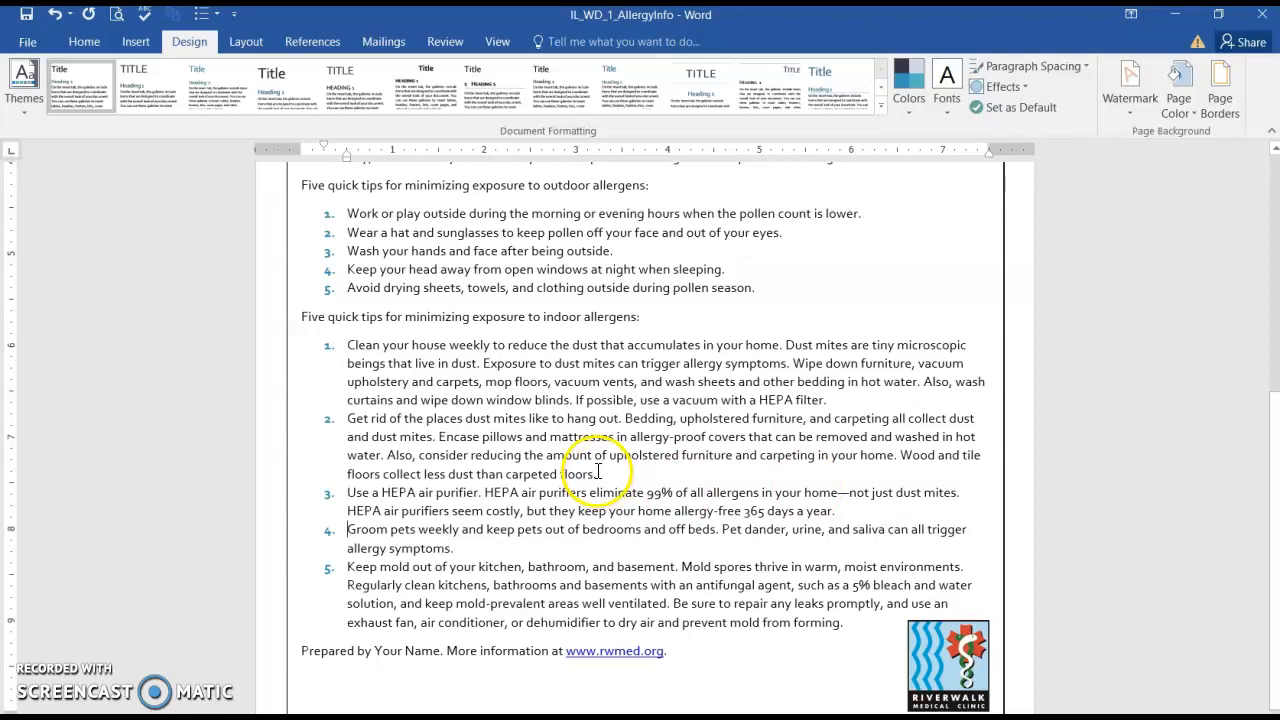
- Set the font size of the "Riverwalk Medical Clinic" heading to 22
scroll(598, 473, up, 10)
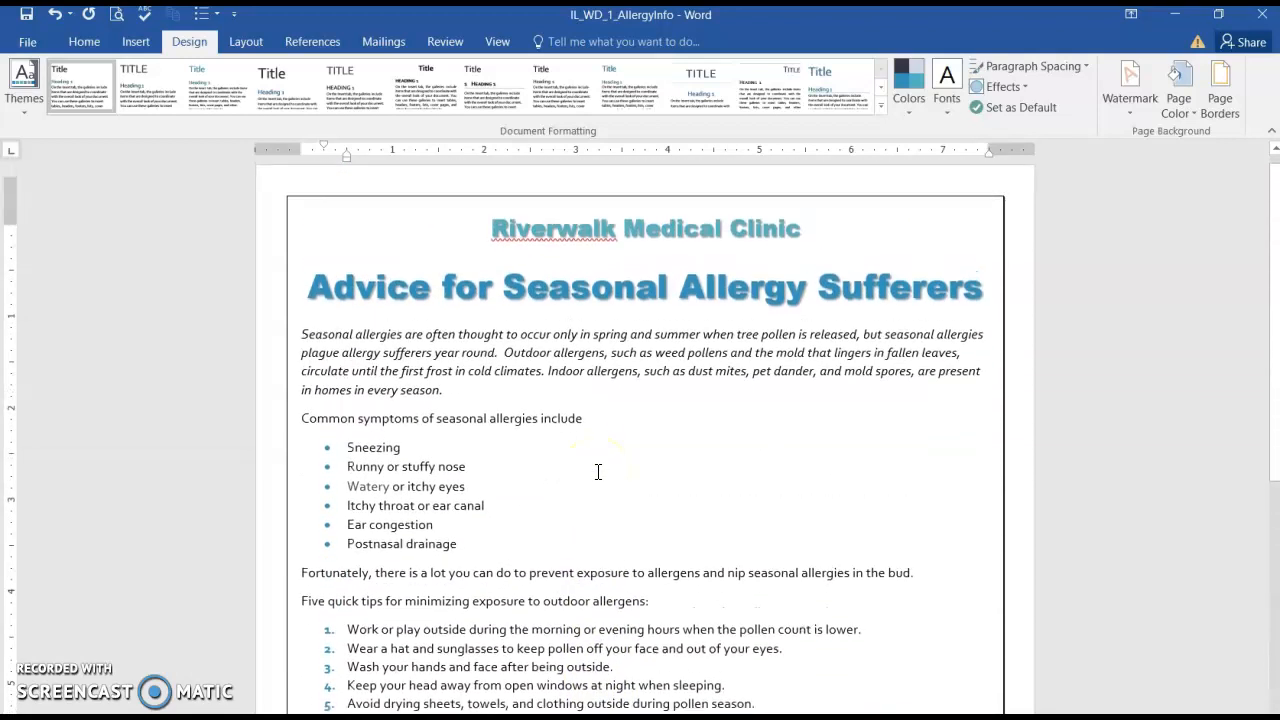
click(482, 267)
drag(292, 240, 800, 268)
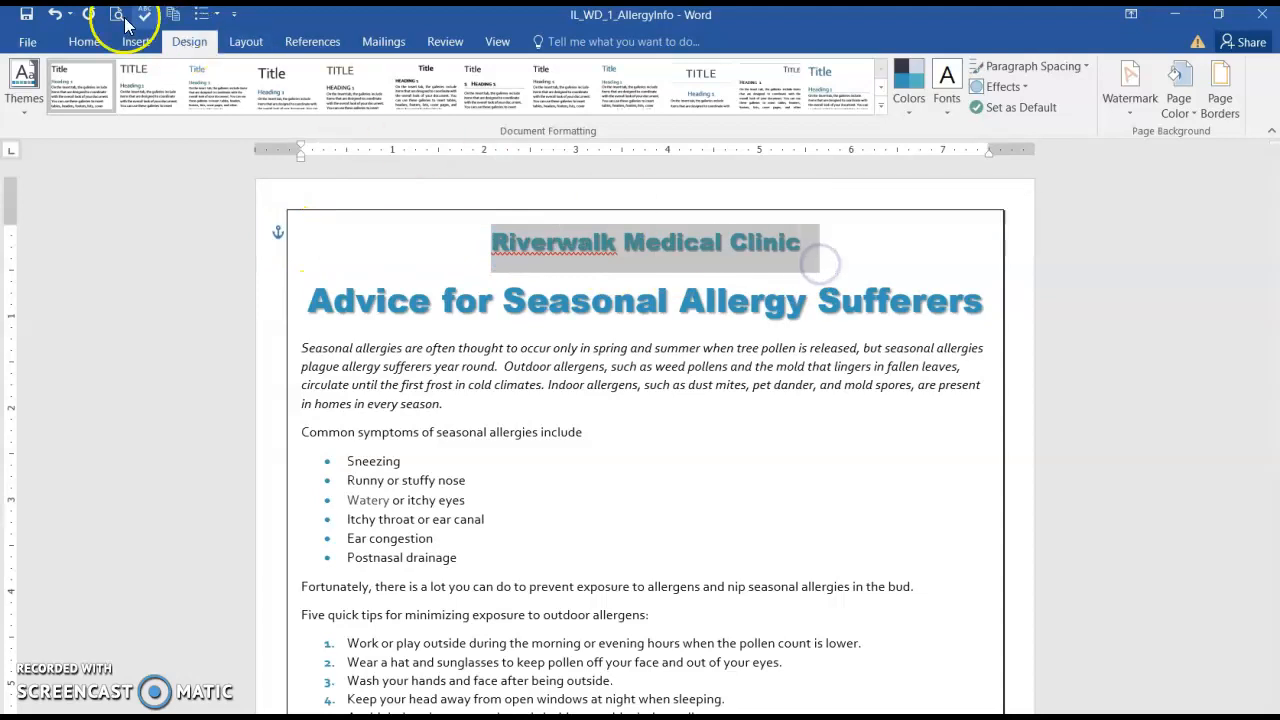
click(80, 41)
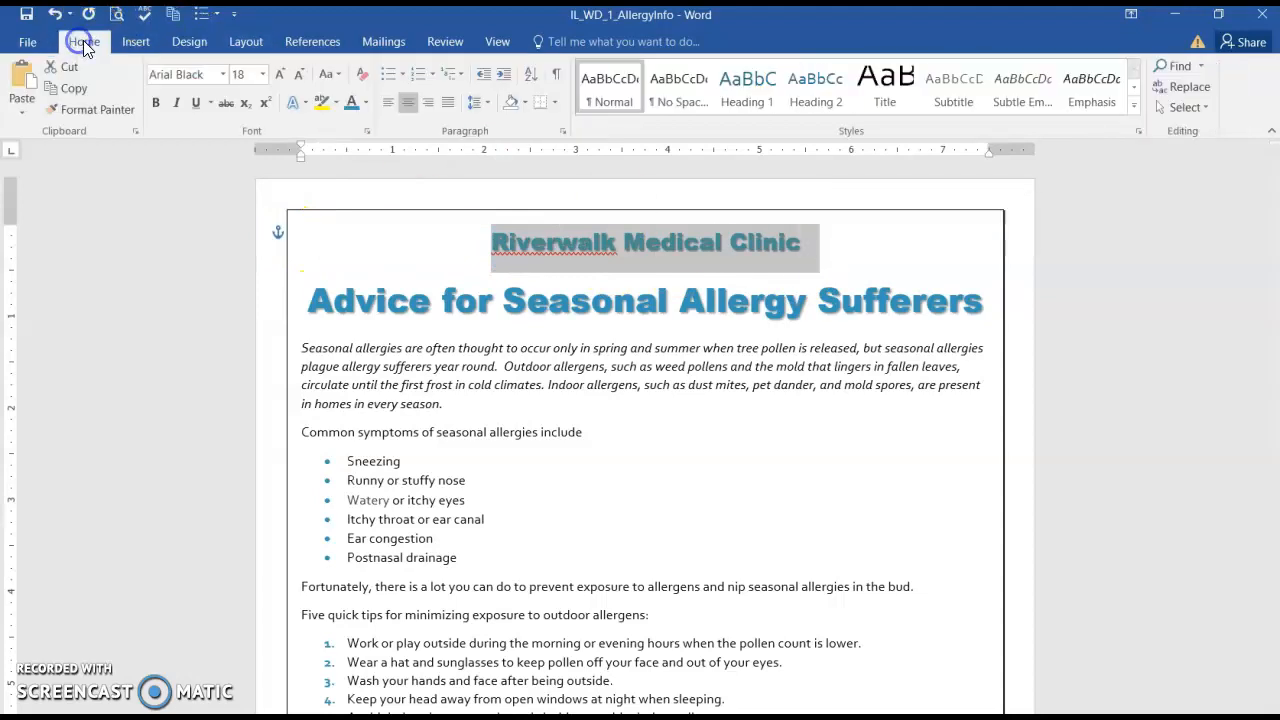
click(267, 78)
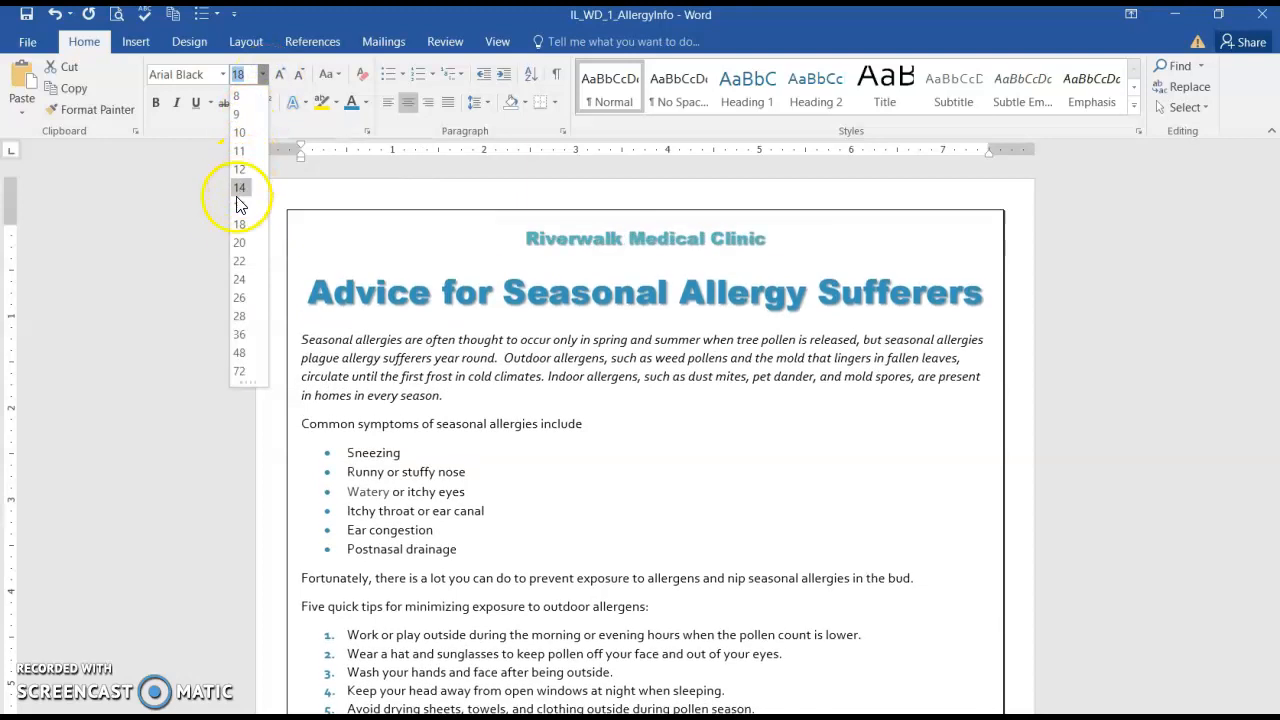
click(239, 261)
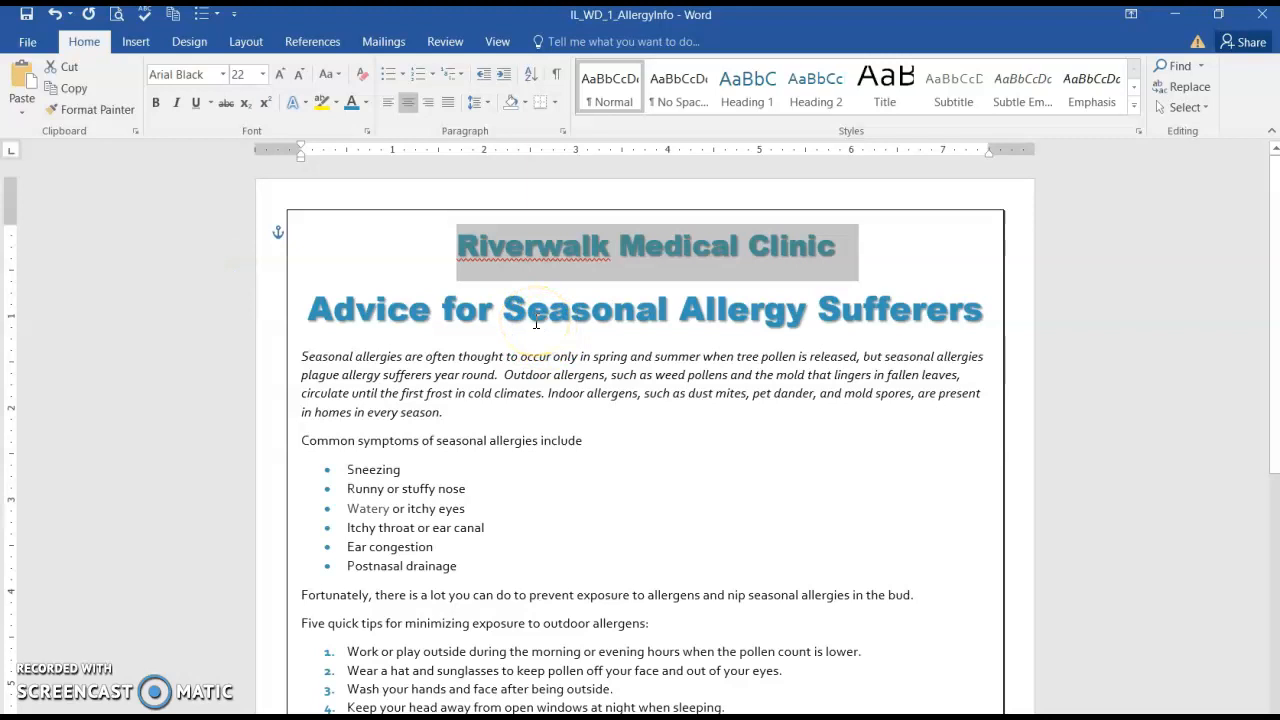
- Set the spacing after the "Advice for Seasonal Allergy Sufferers" title to 12 pt
click(490, 308)
click(608, 303)
click(657, 329)
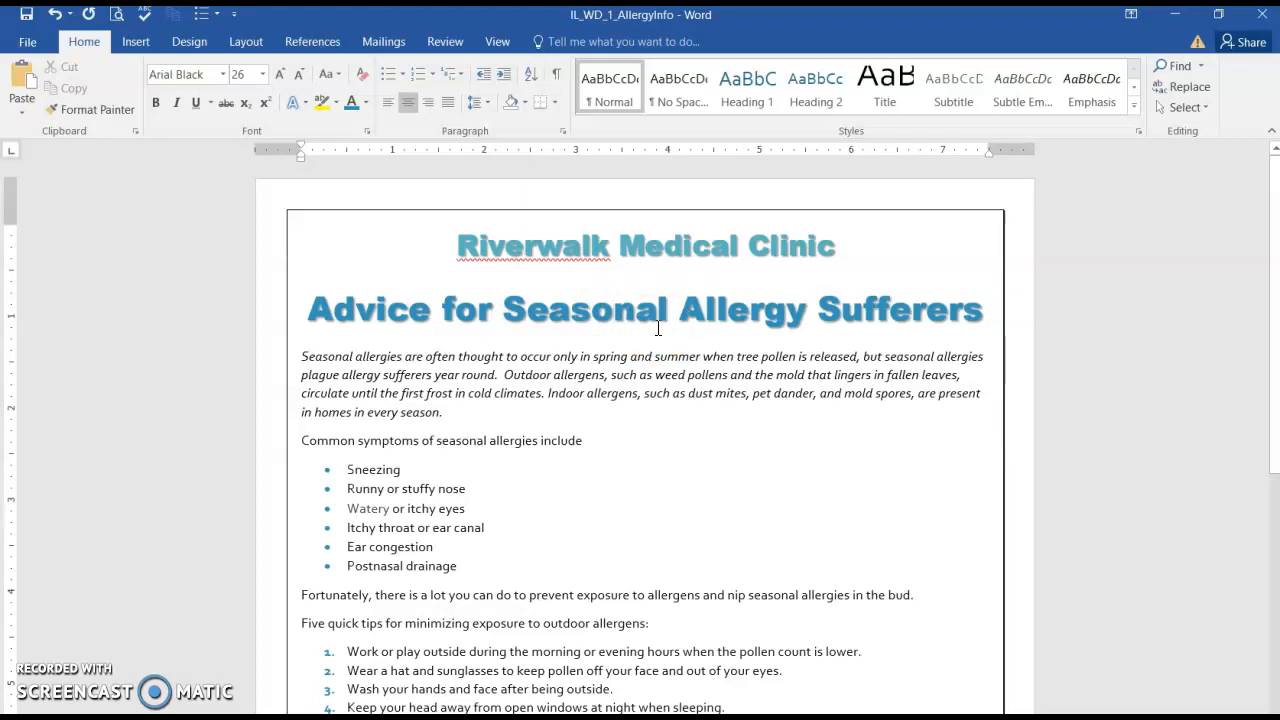
click(571, 315)
click(246, 43)
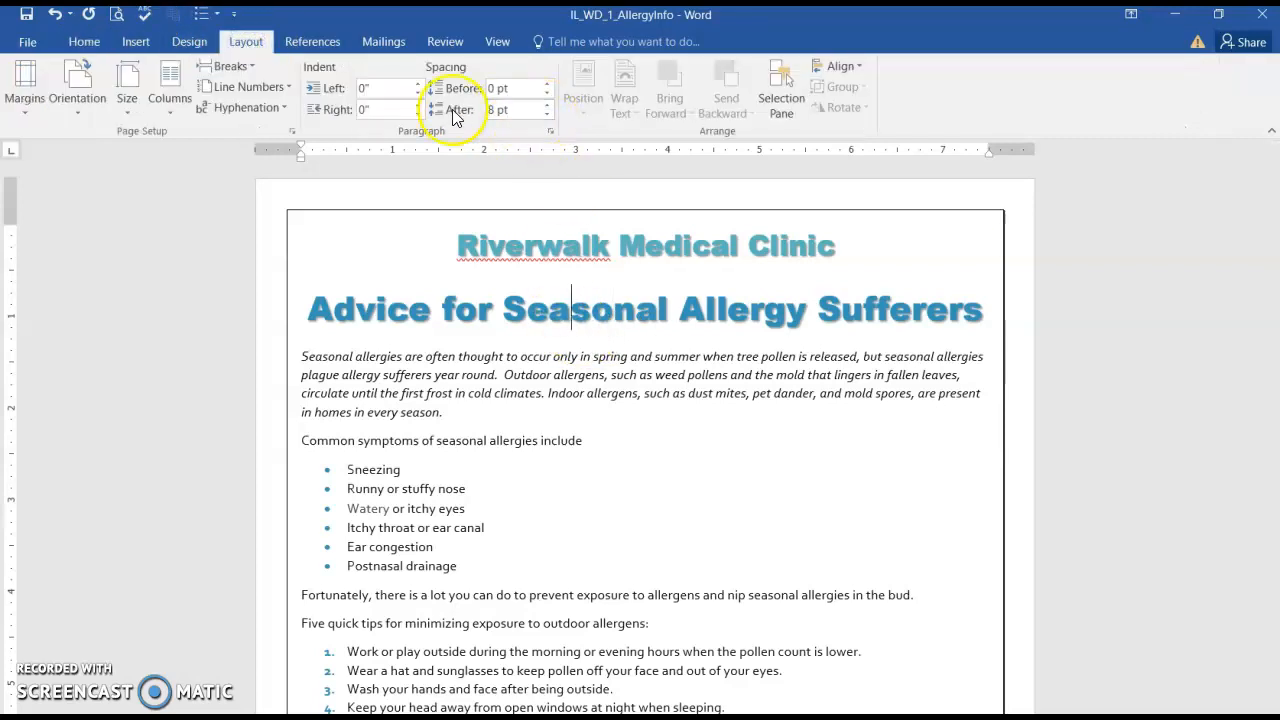
click(548, 106)
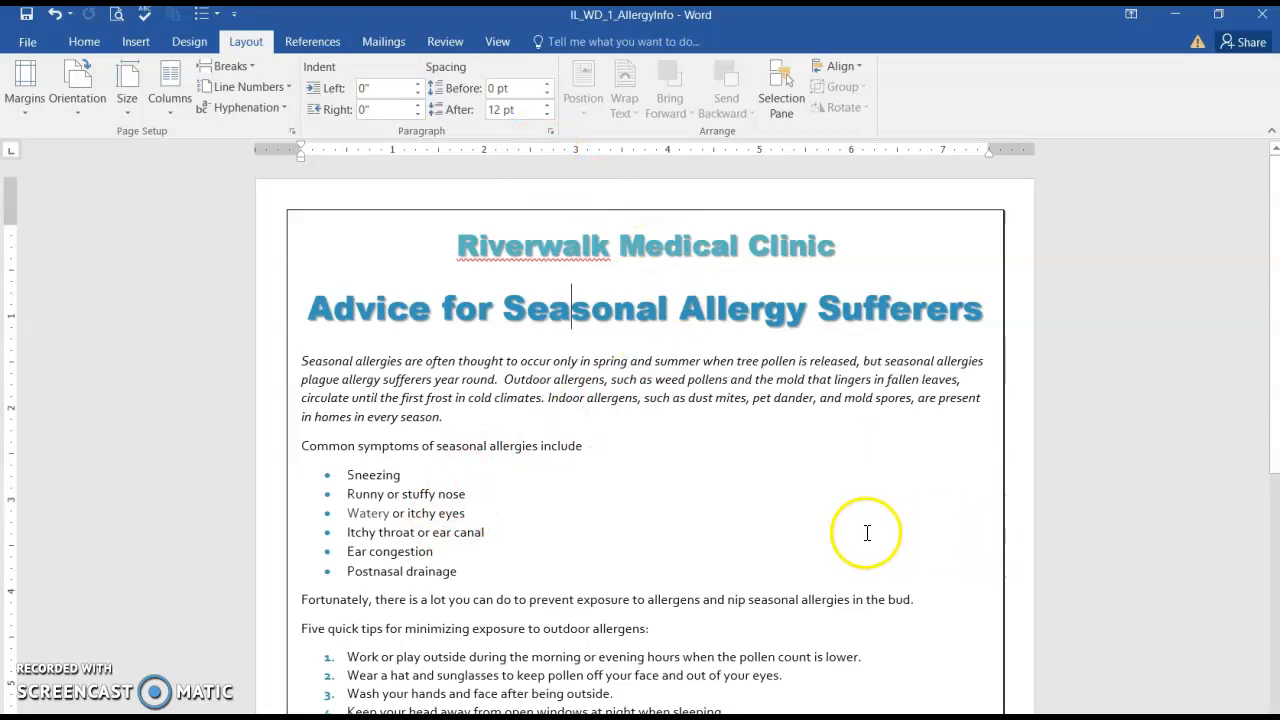
- Replace the "Your Name" placeholder in the closing "Prepared by" line with the preparer's full name
scroll(867, 532, down, 8)
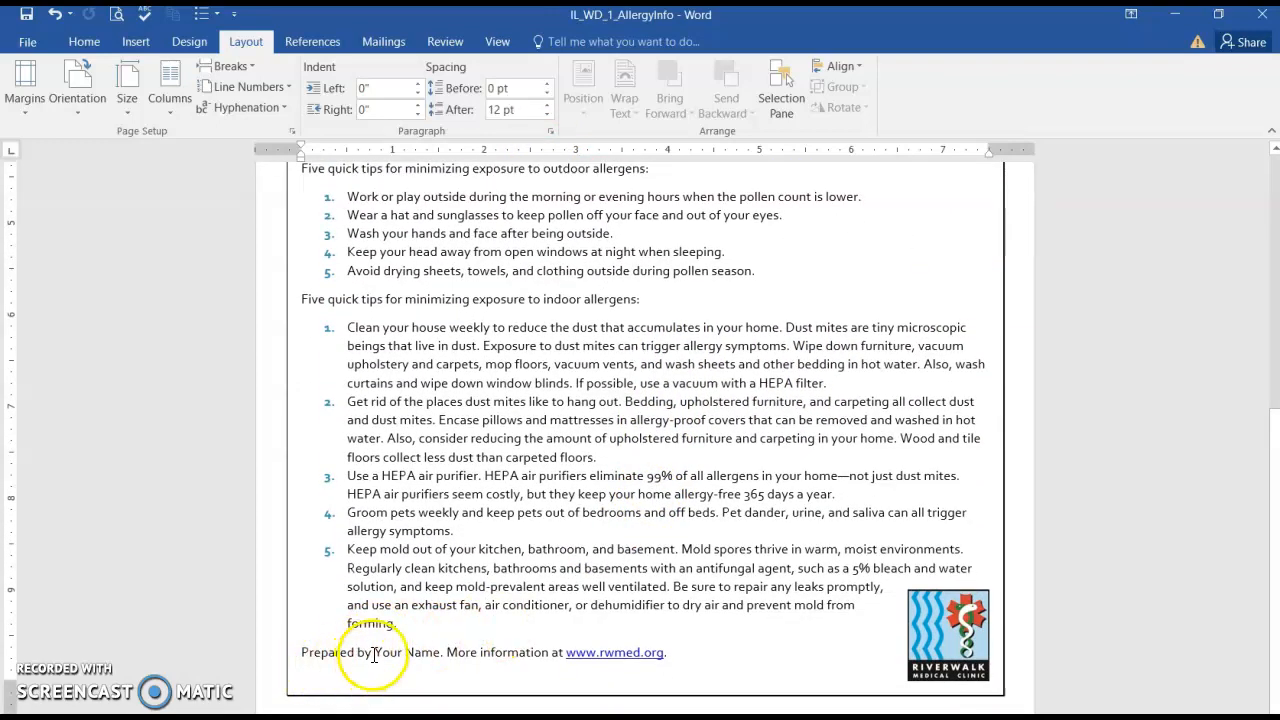
drag(377, 655, 441, 653)
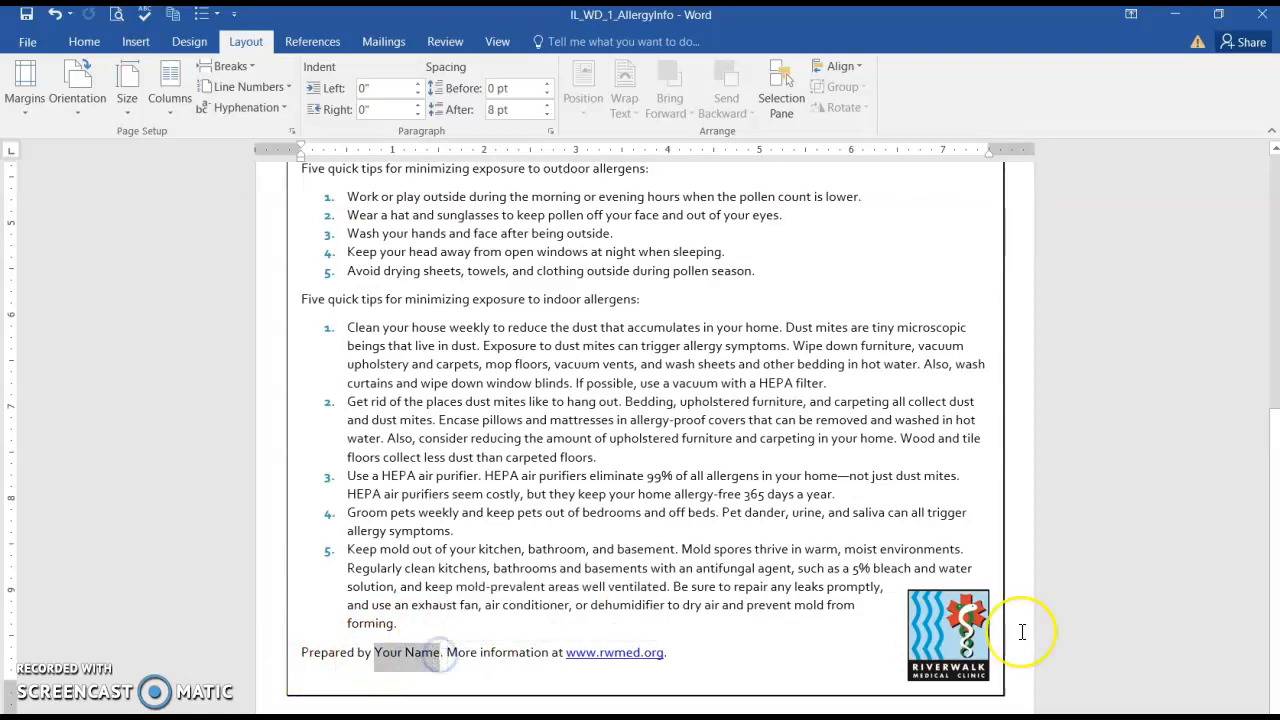
text(Renee Tetrault)
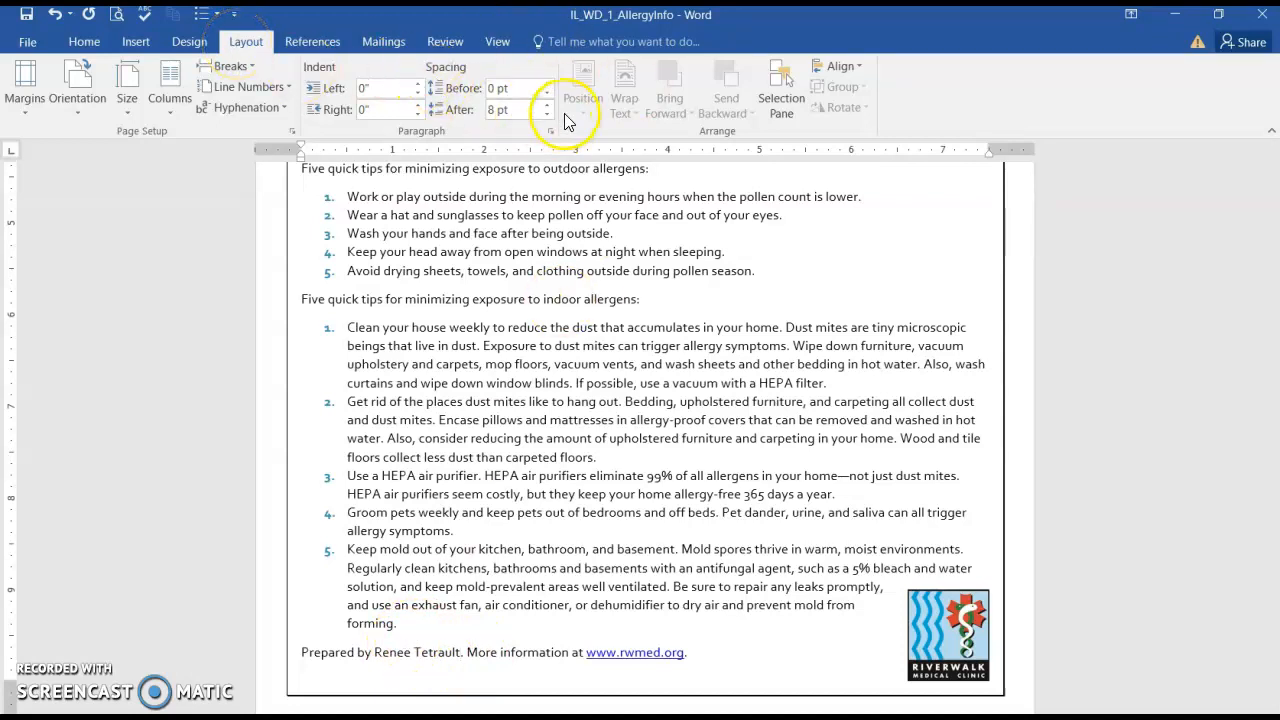
- Set the spacing before the closing "Prepared by" paragraph to 24 pt
click(549, 84)
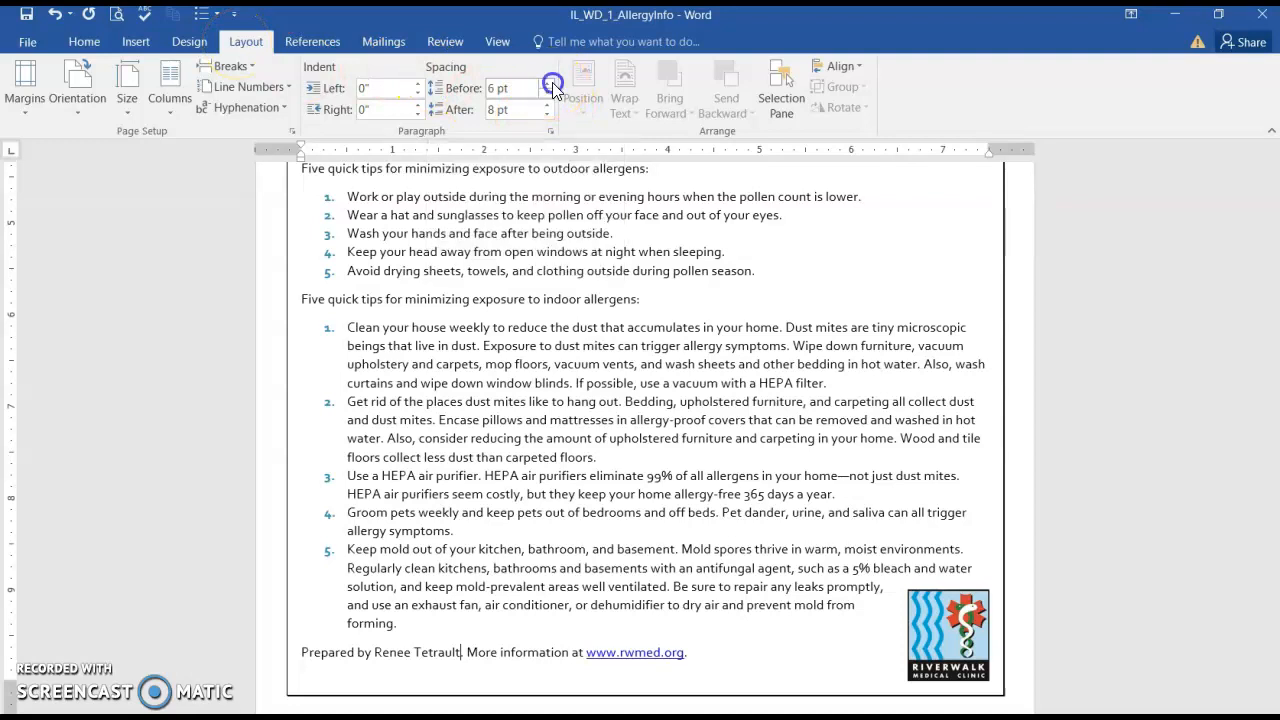
click(549, 84)
click(549, 84)
click(549, 84)
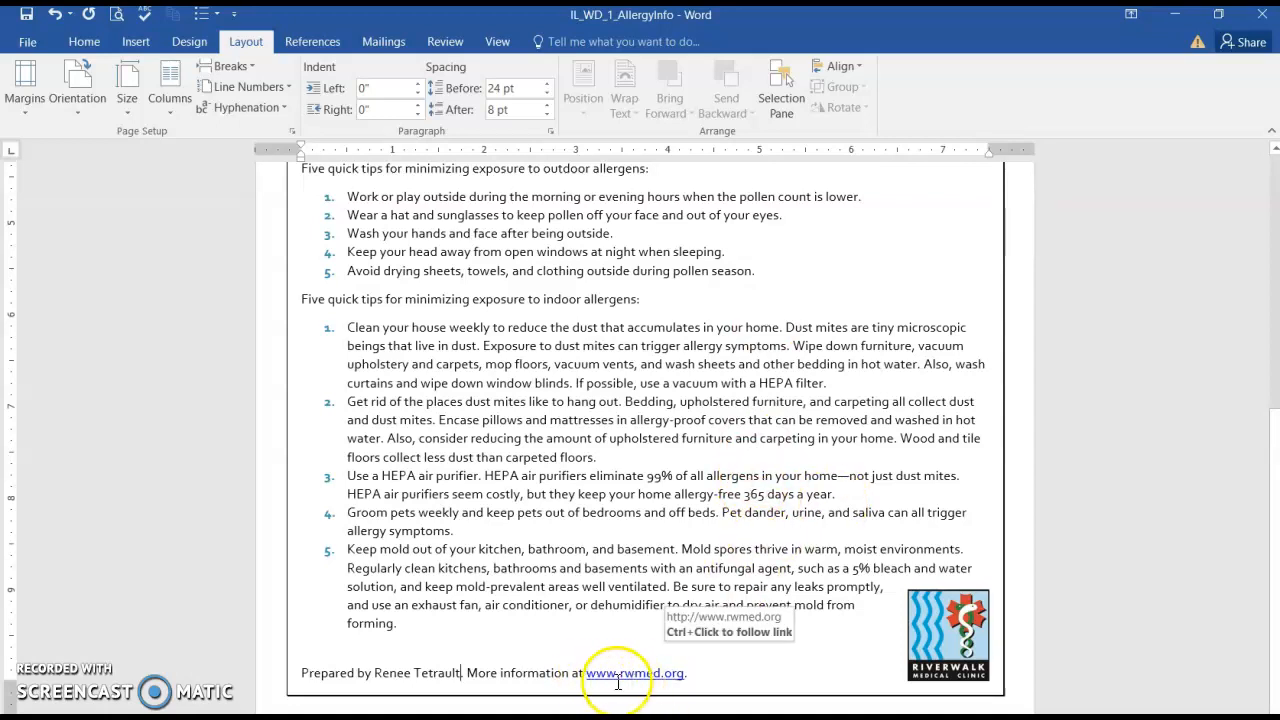
drag(588, 675, 681, 678)
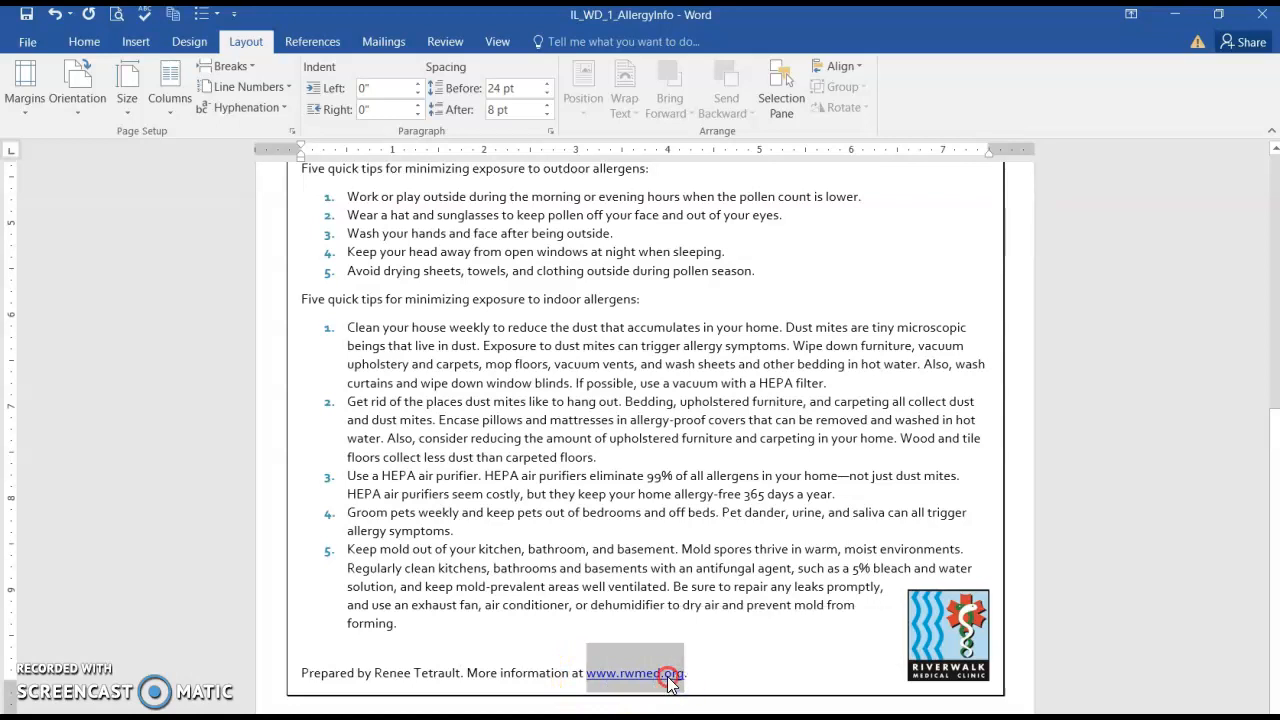
right_click(669, 677)
click(730, 521)
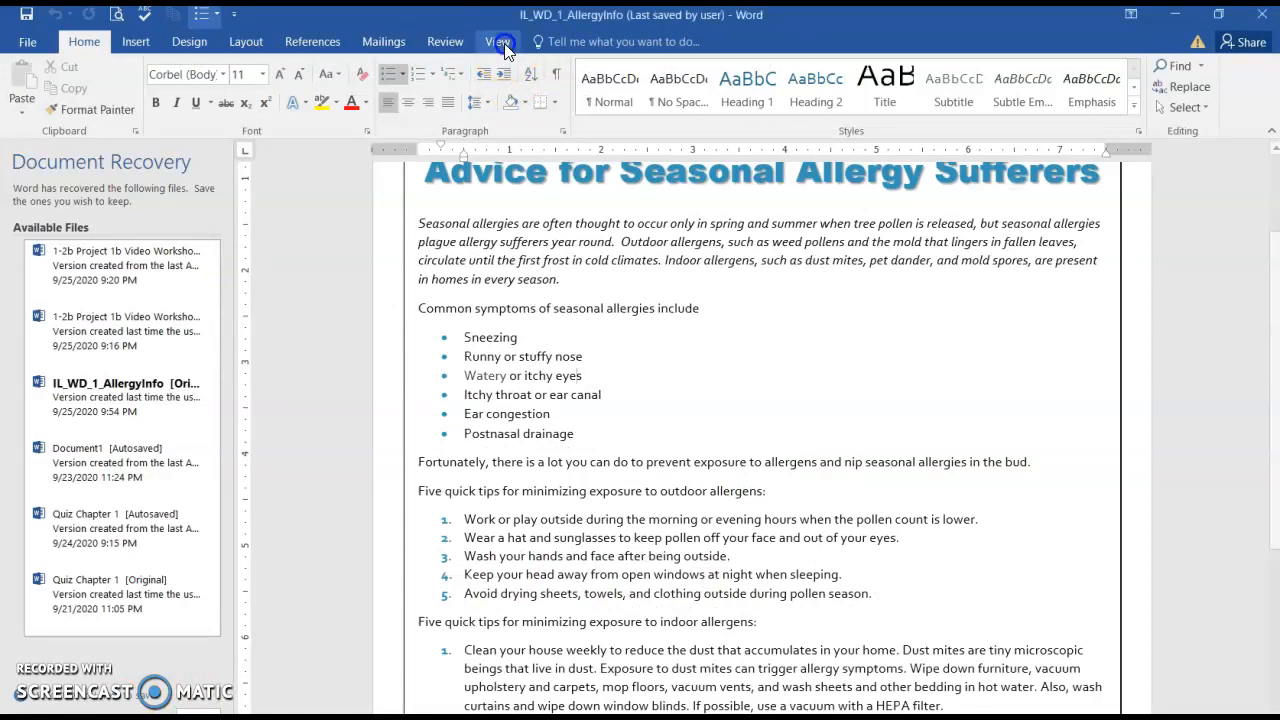
- Replace the "Your Name" placeholder in the closing "Prepared by" line with the preparer's full name
click(504, 43)
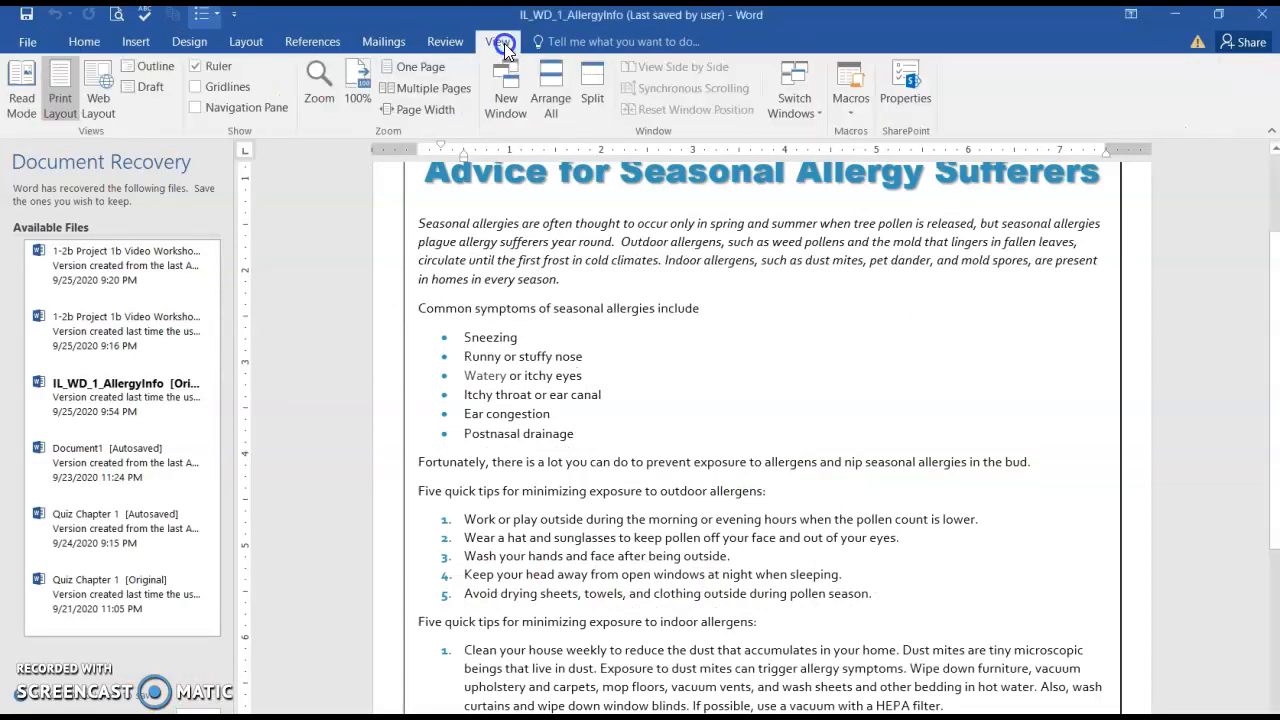
click(392, 67)
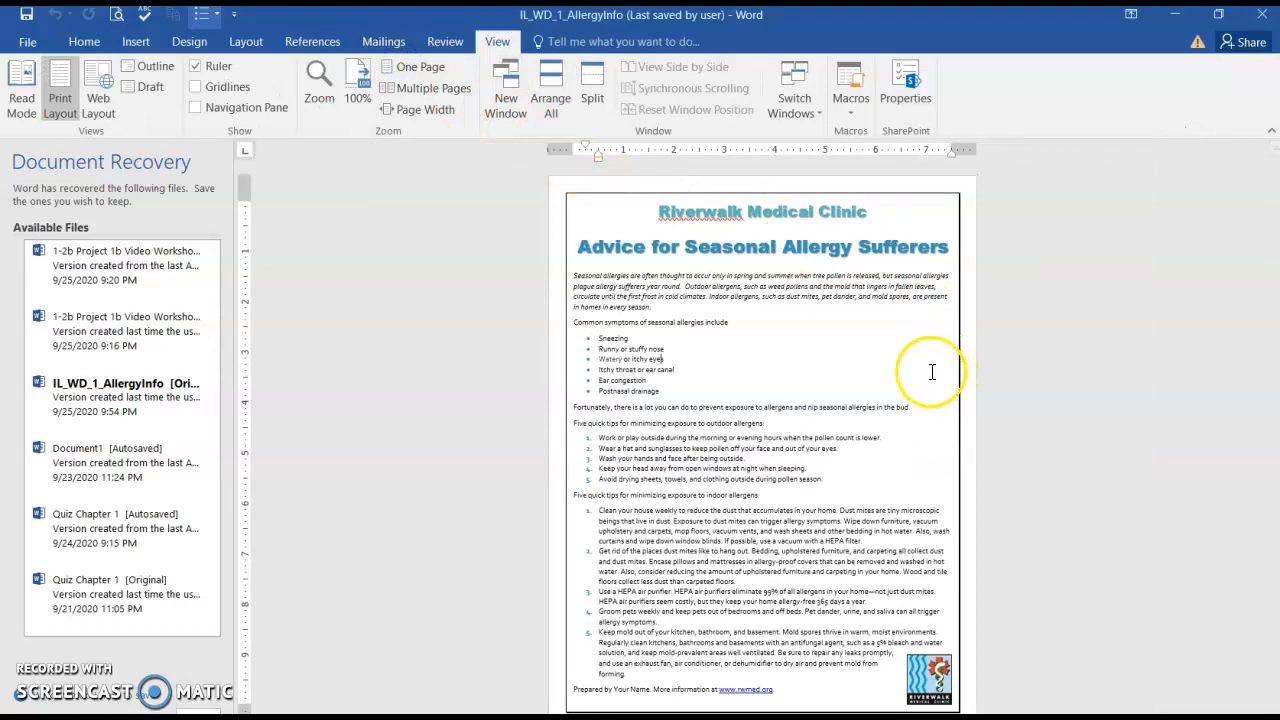
click(626, 690)
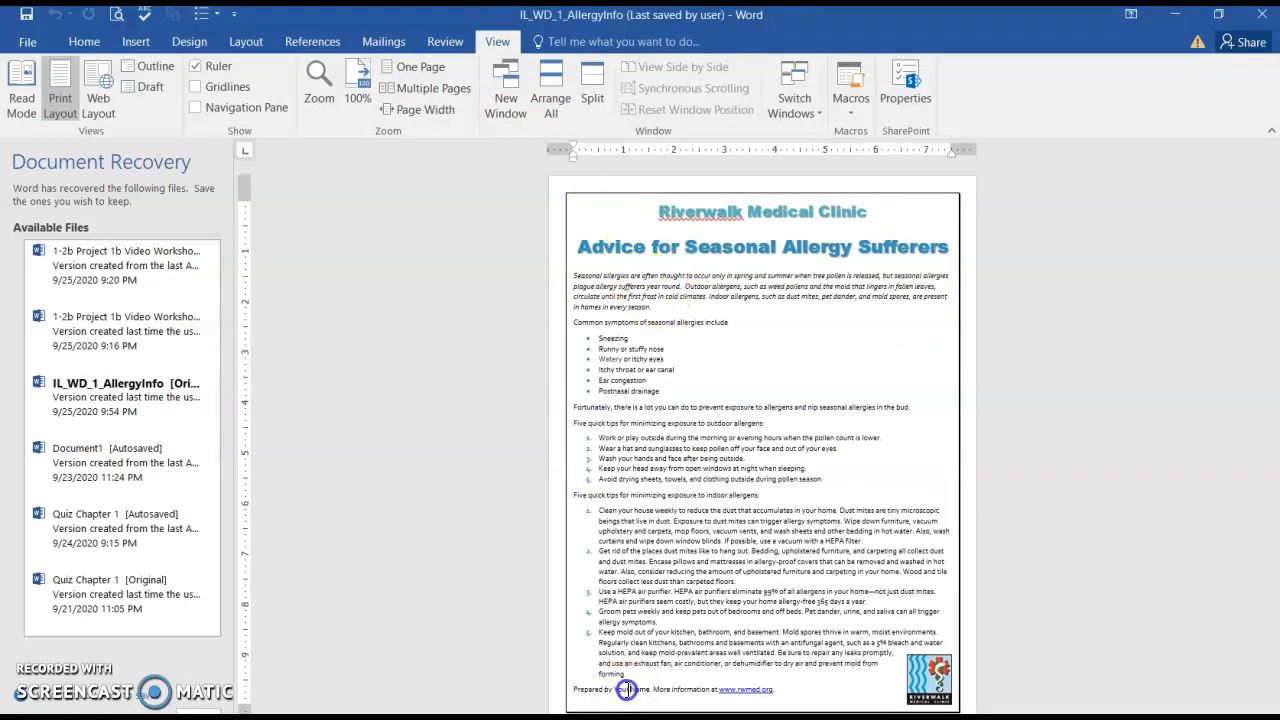
drag(648, 691, 649, 691)
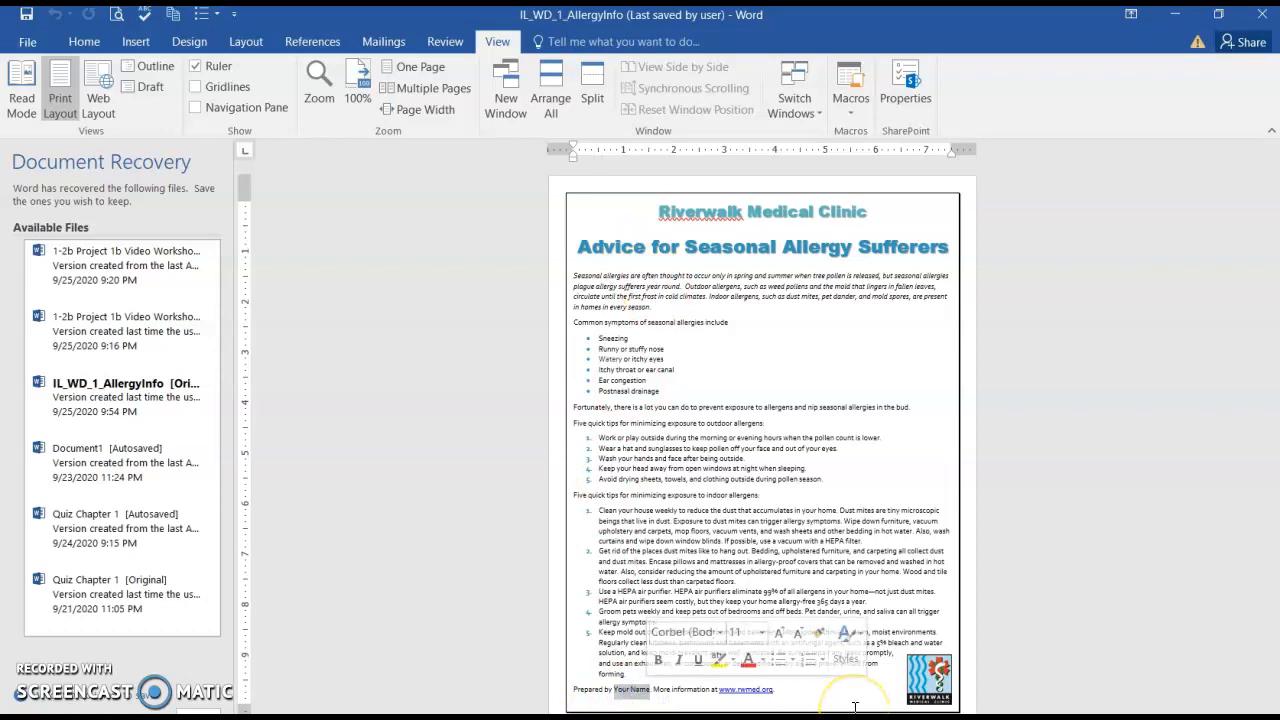
text(Renee Tetrault)
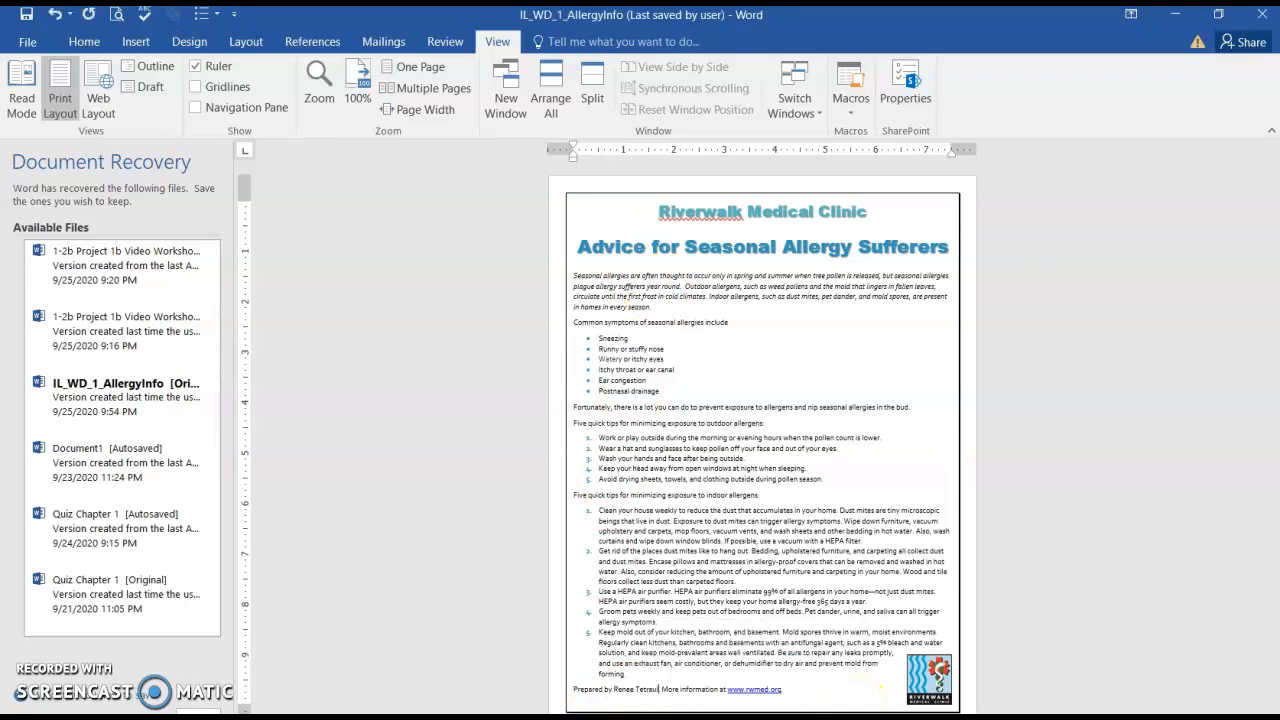
drag(731, 689, 772, 699)
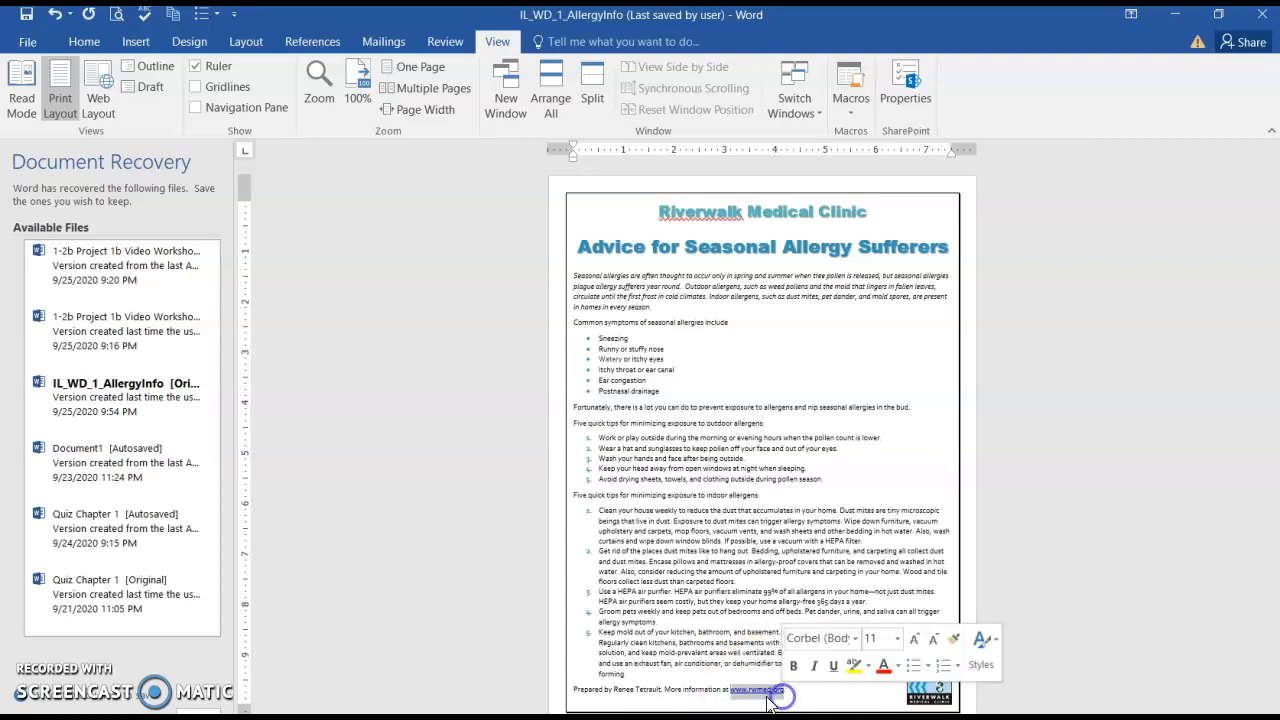
right_click(770, 694)
click(811, 540)
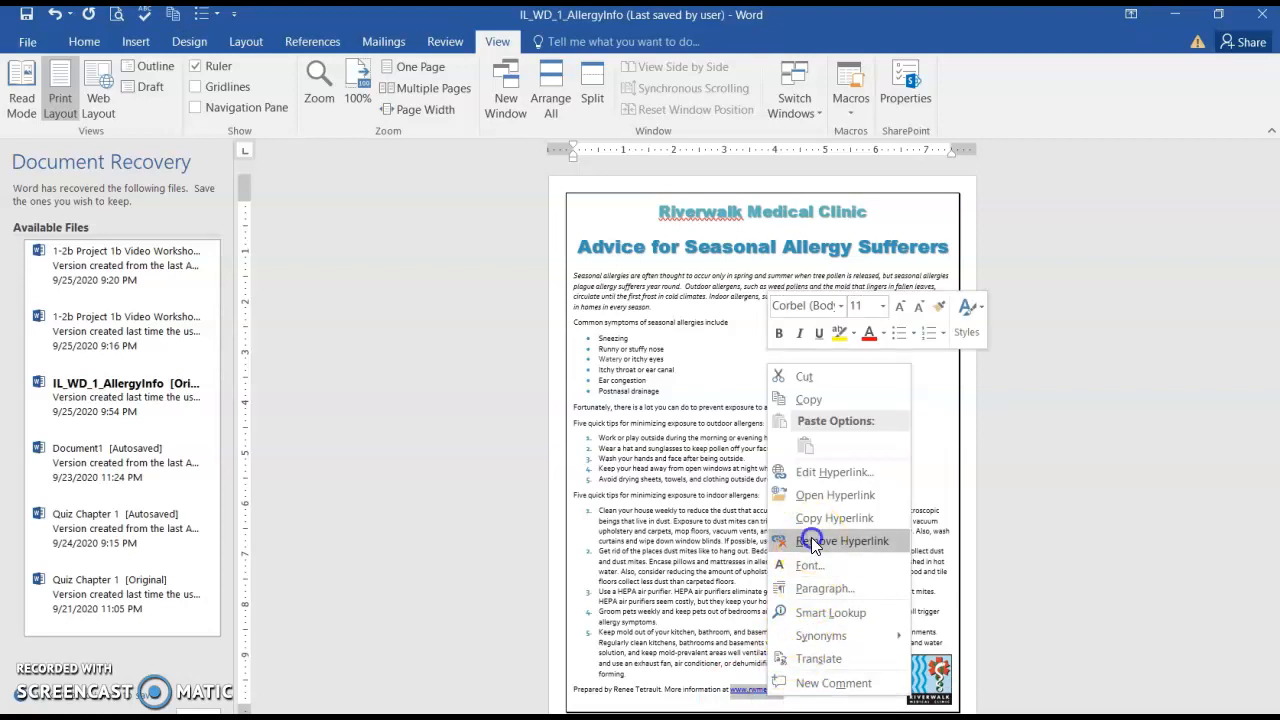
- Set the spacing before the closing "Prepared by" paragraph to 24 pt
click(699, 692)
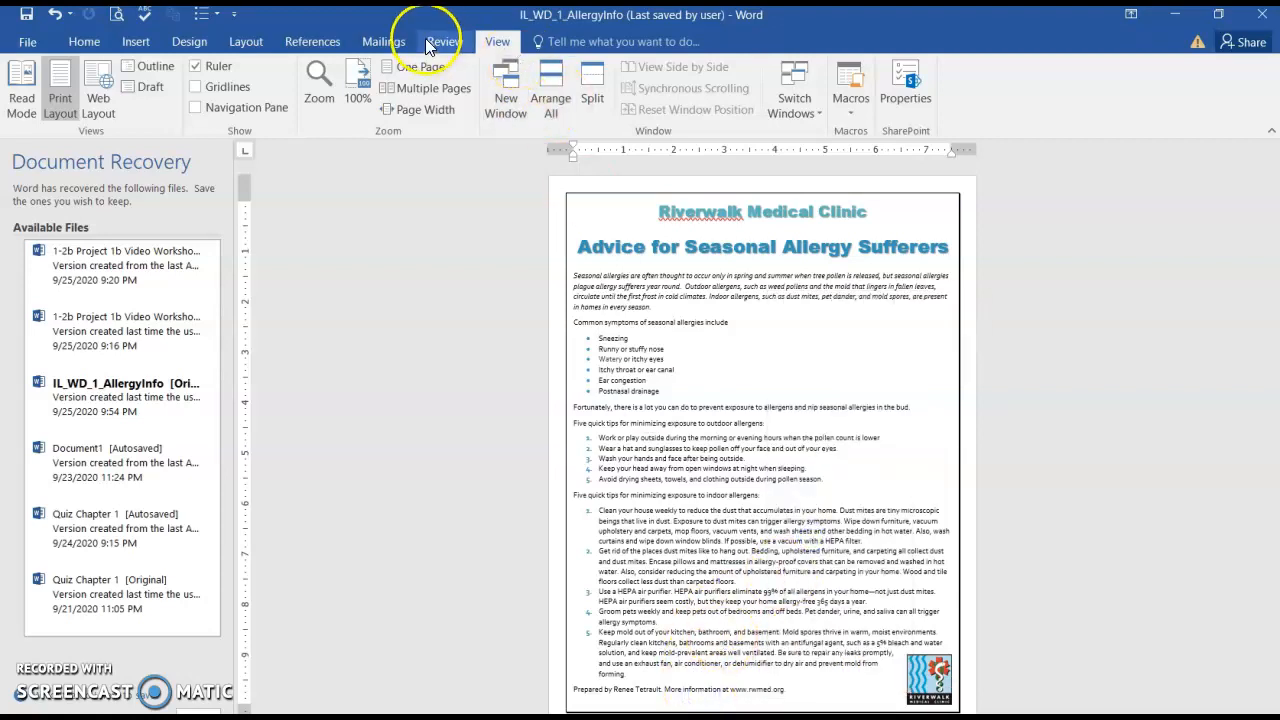
click(248, 41)
click(546, 83)
click(546, 83)
click(546, 83)
click(546, 83)
click(808, 591)
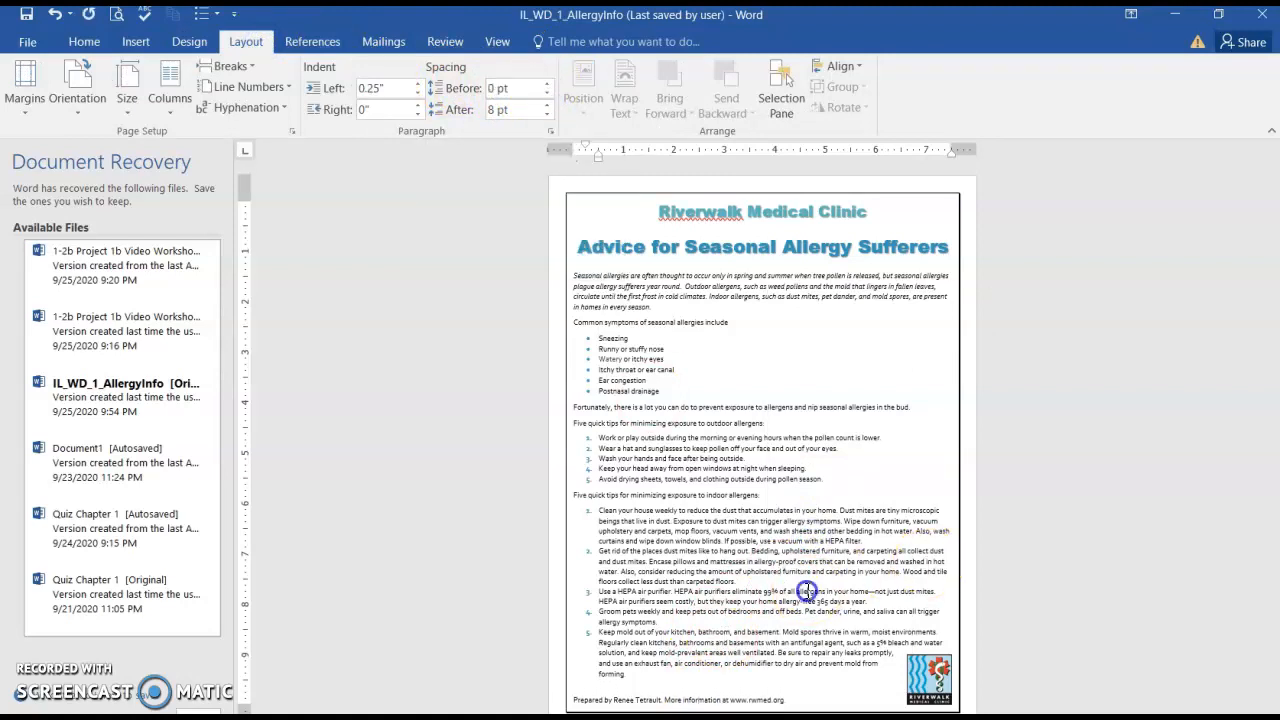